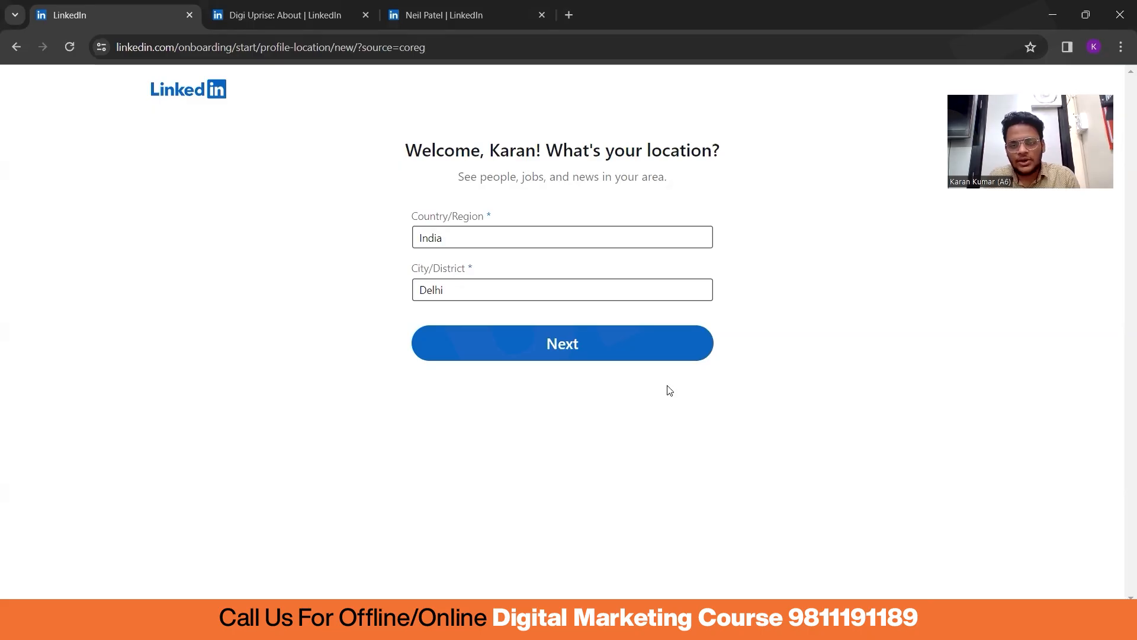
Confirm India as the country and Delhi as the city for the profile location.
click(636, 348)
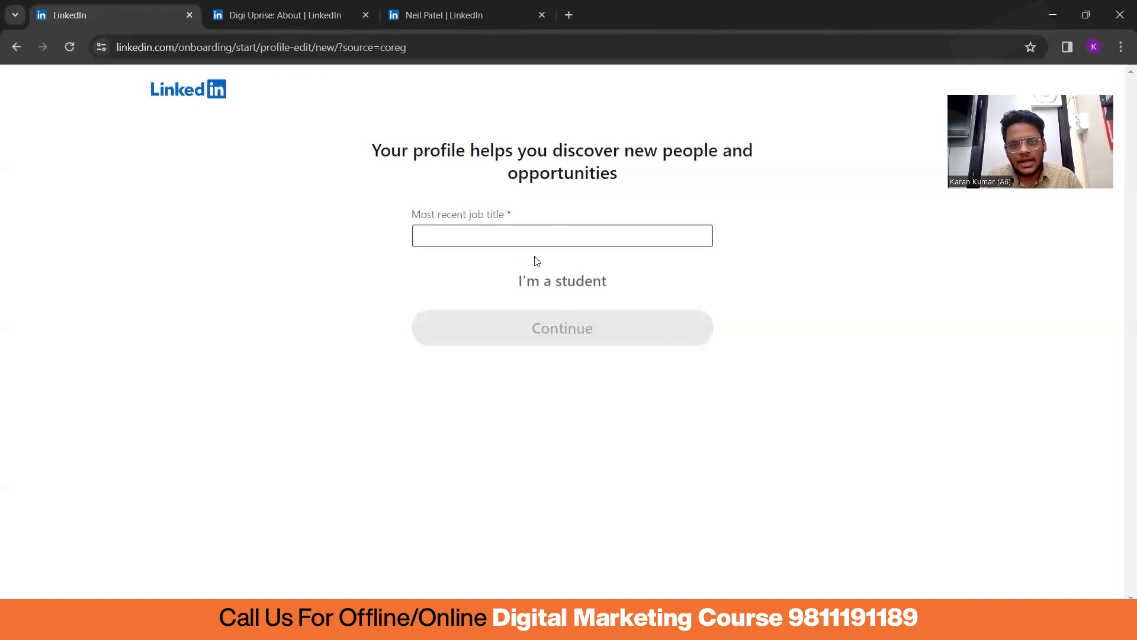
click(504, 242)
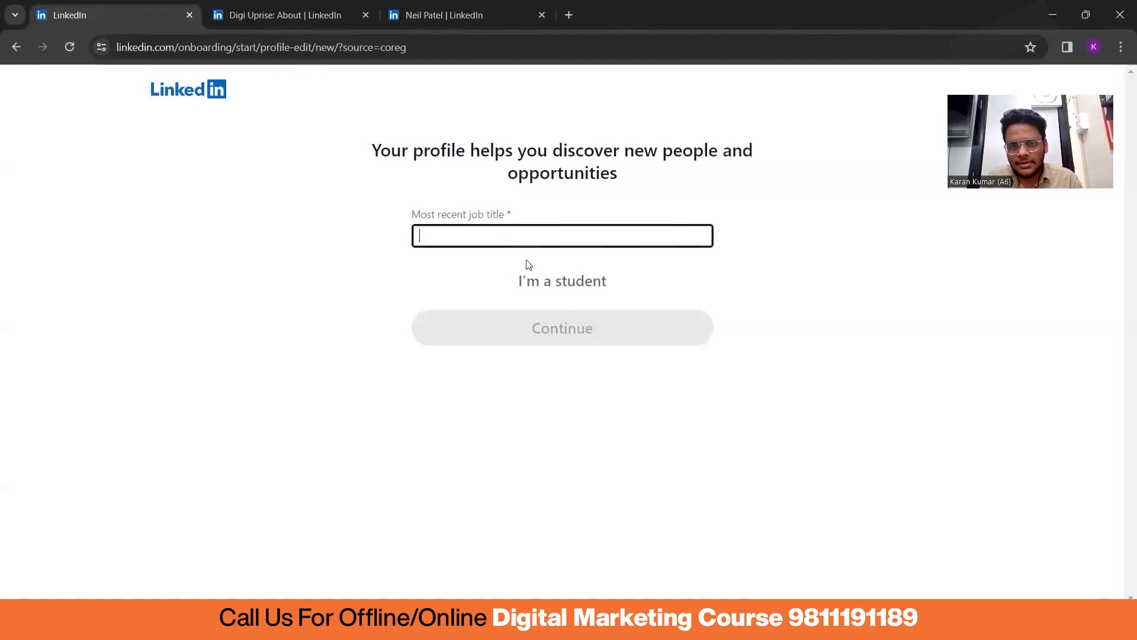
click(542, 279)
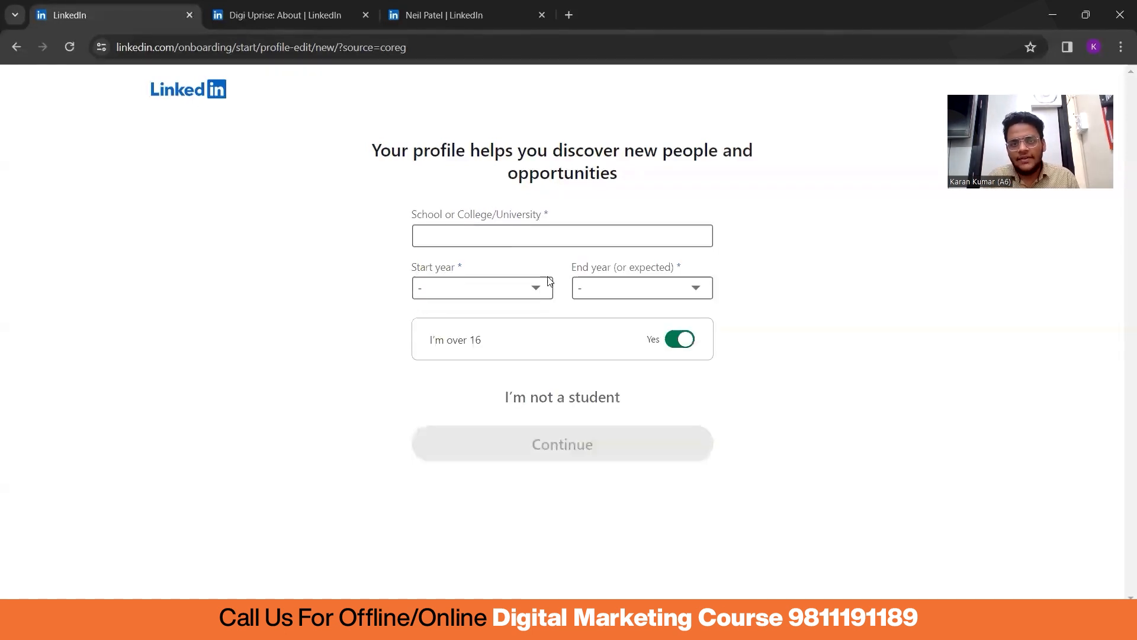
click(586, 399)
Set the most recent job title to Chief Executive Officer and the employment type to Full-time.
click(510, 232)
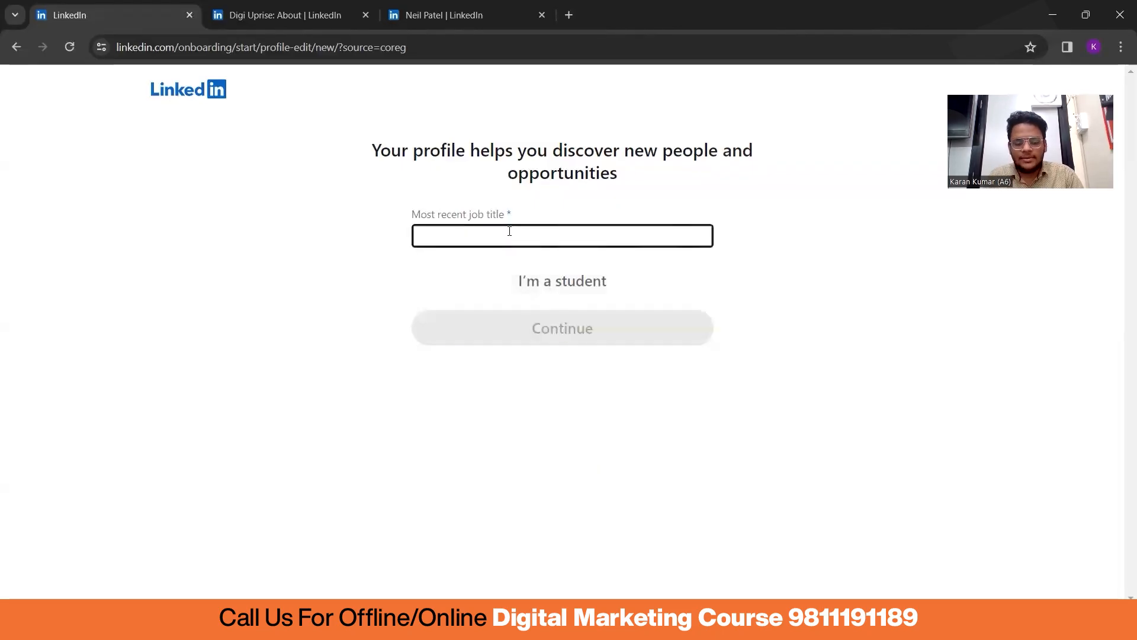
text(ceo)
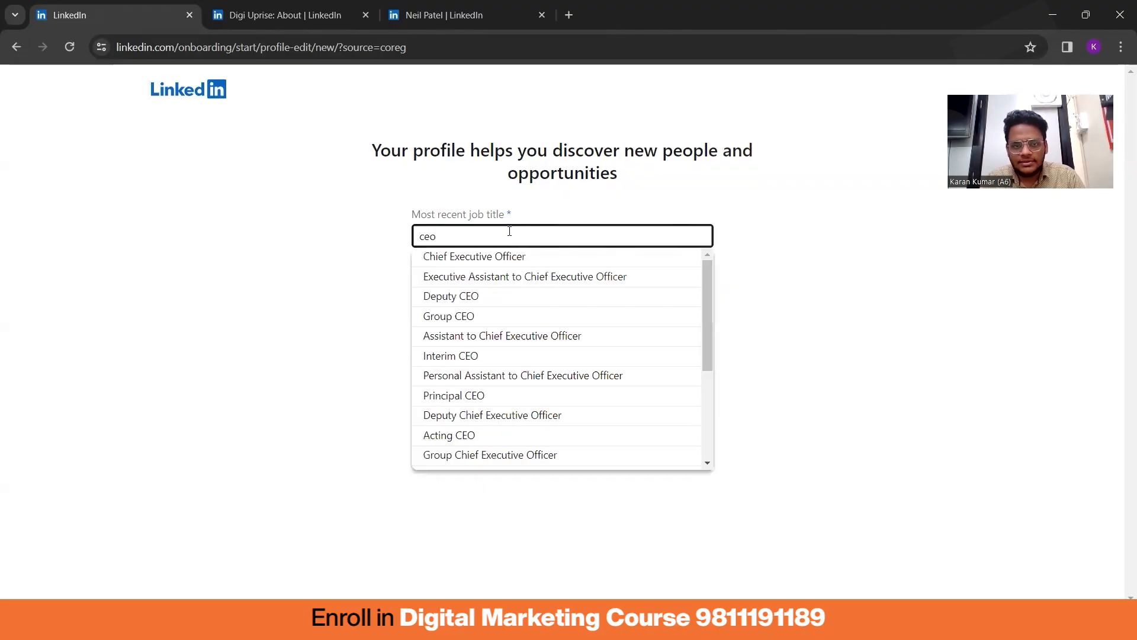
click(641, 261)
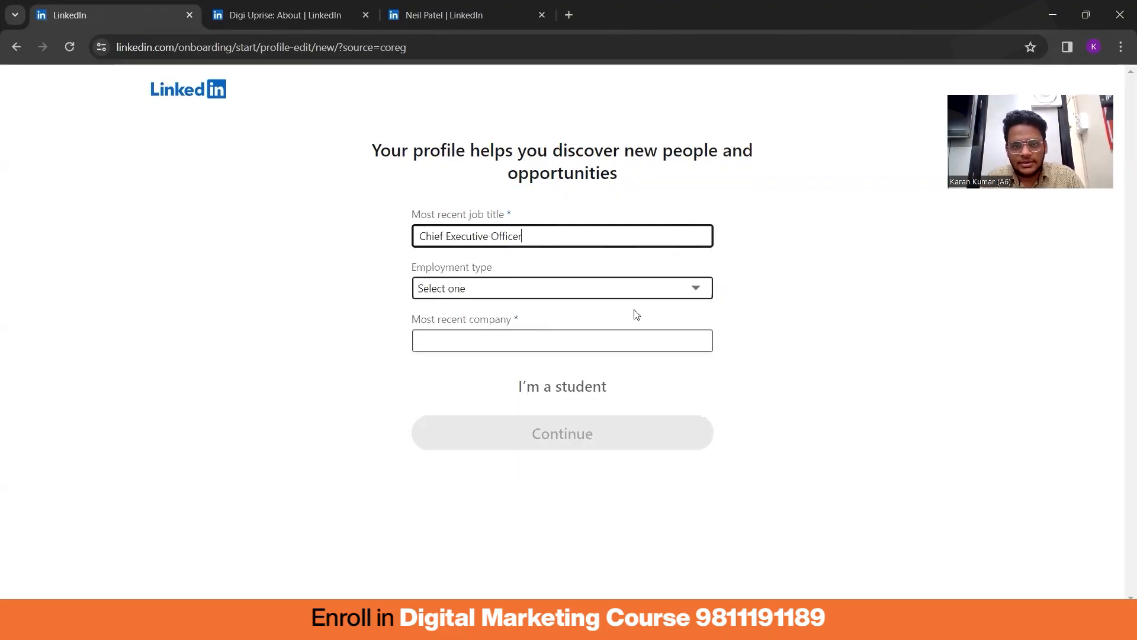
click(605, 290)
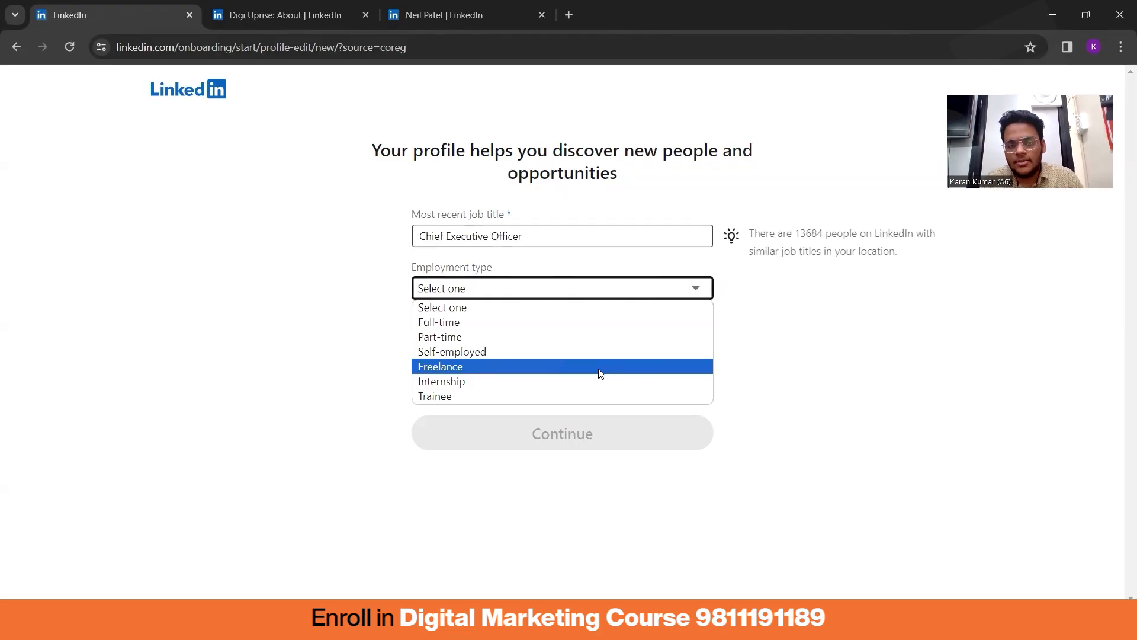
click(592, 322)
Set the most recent company to EY and submit the work details.
click(541, 339)
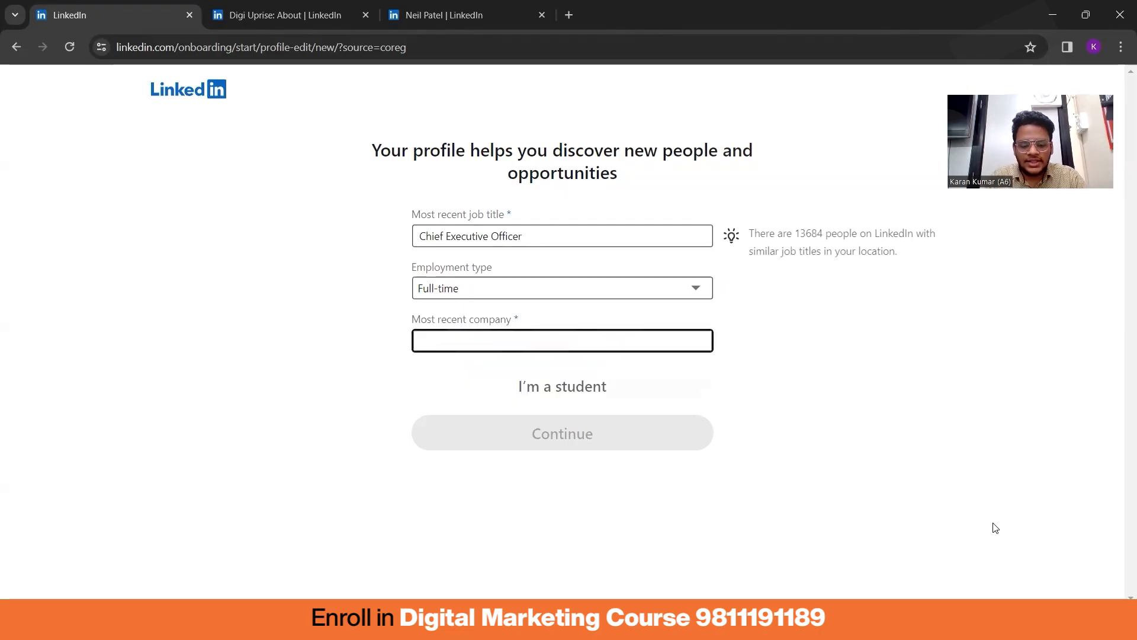
text(ey)
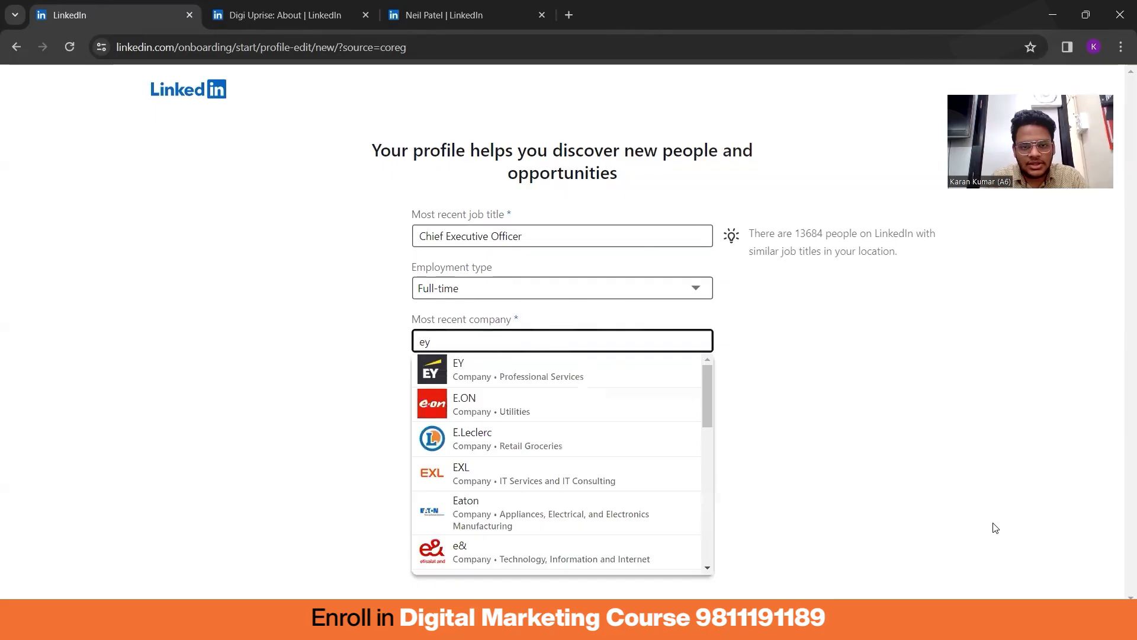
click(637, 373)
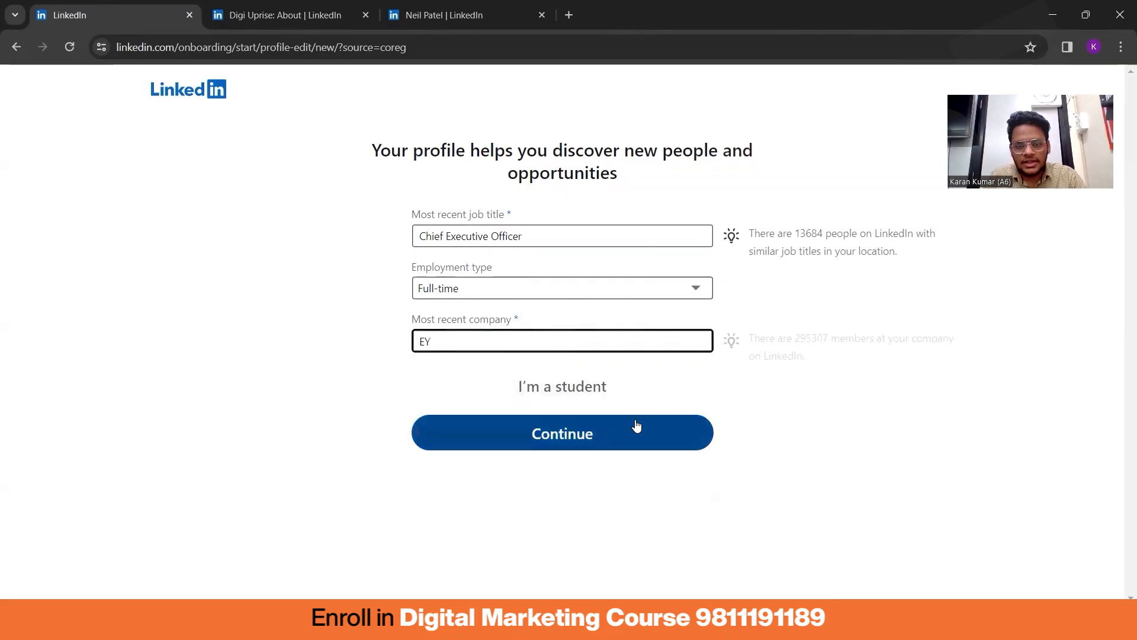
click(652, 434)
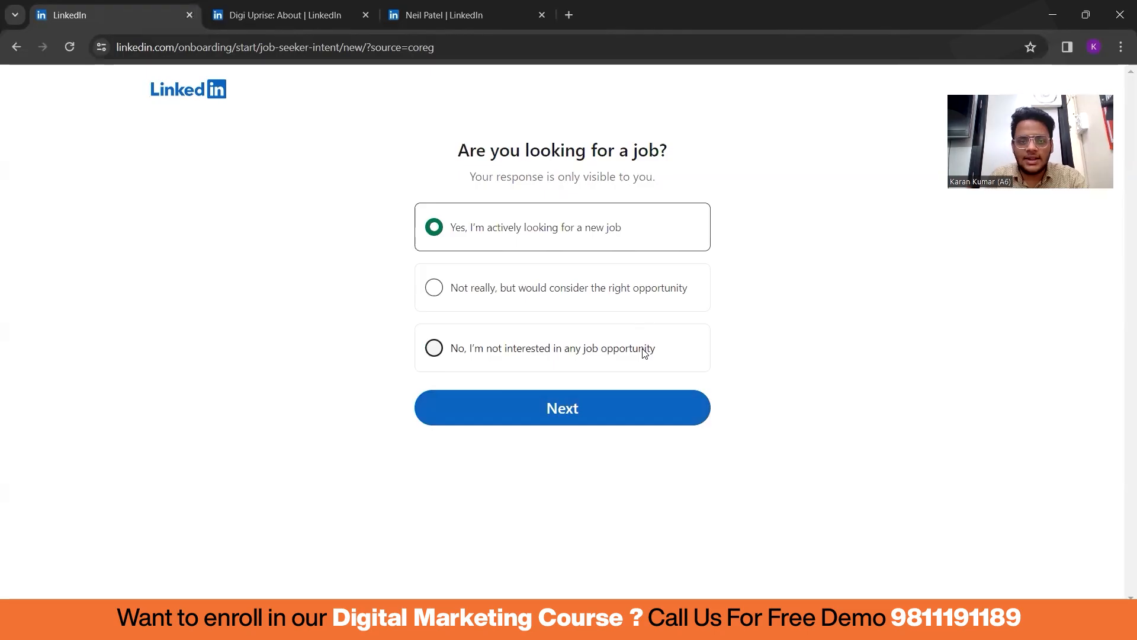
Confirm actively looking for a new job and add Chief Executive Officer as a desired job title.
click(523, 418)
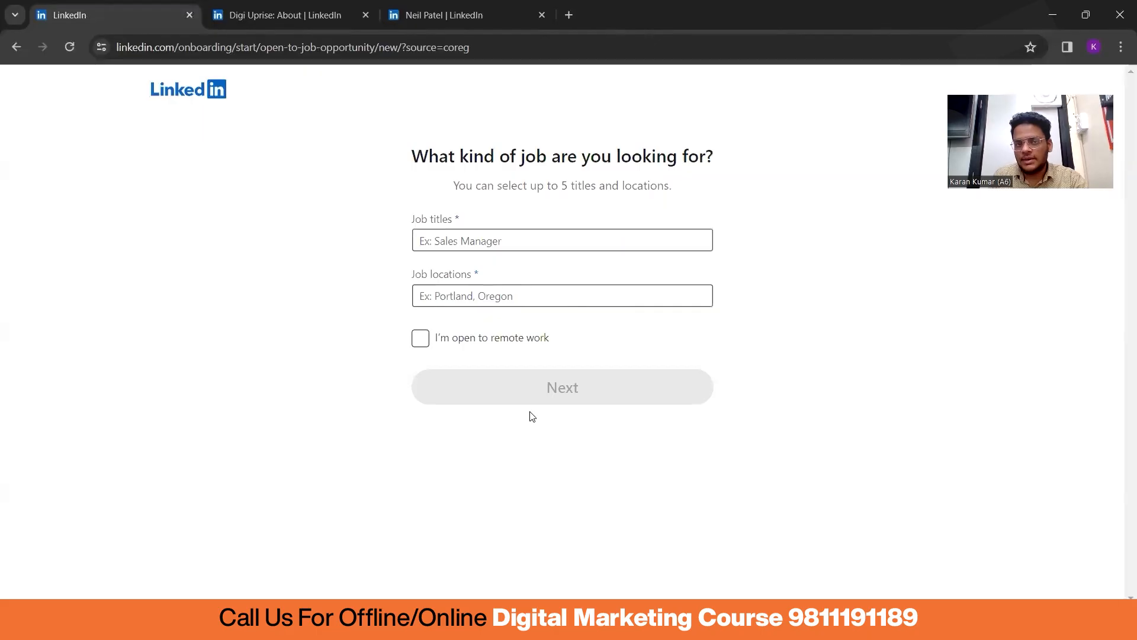
click(514, 245)
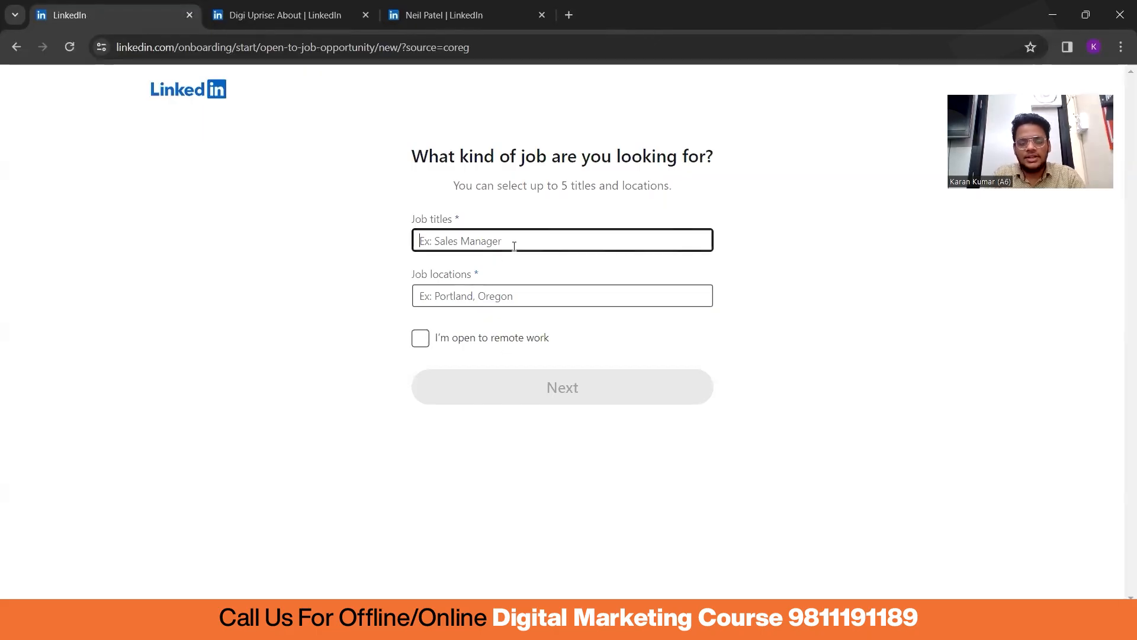
text(ceo)
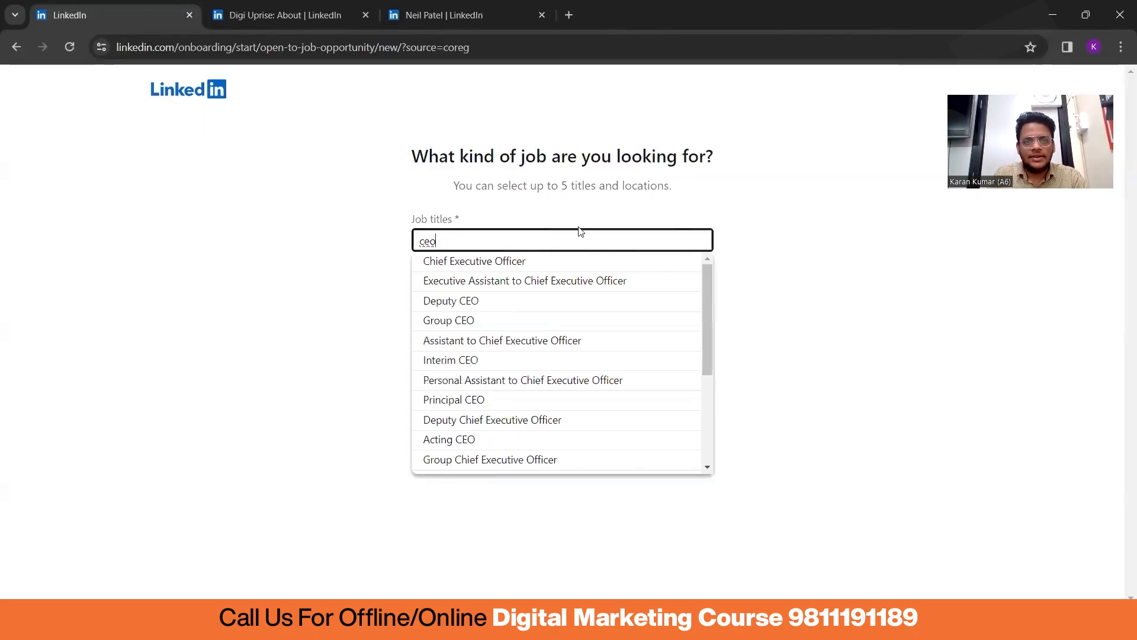
click(599, 258)
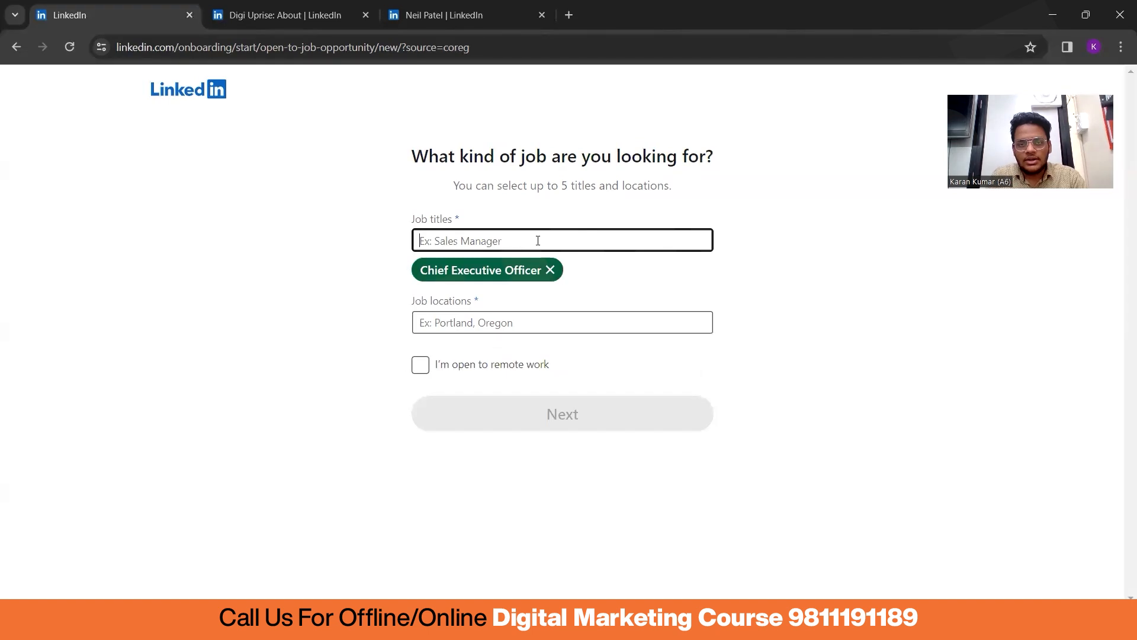
Add Sales Department, Project Development Manager and Director to the desired job titles.
text(depar)
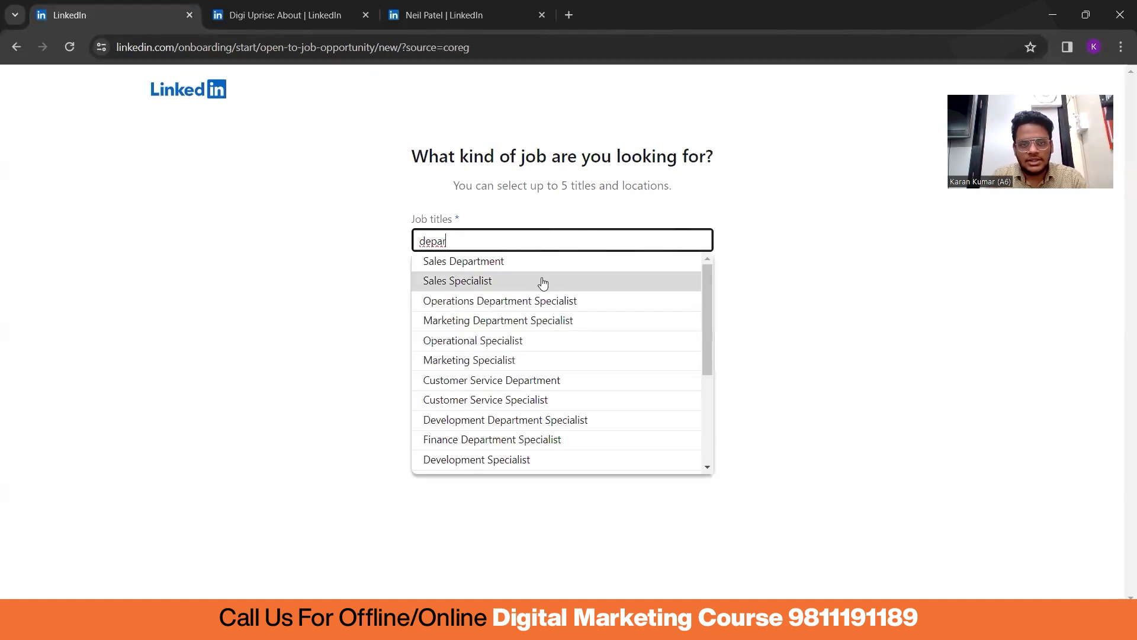
click(544, 261)
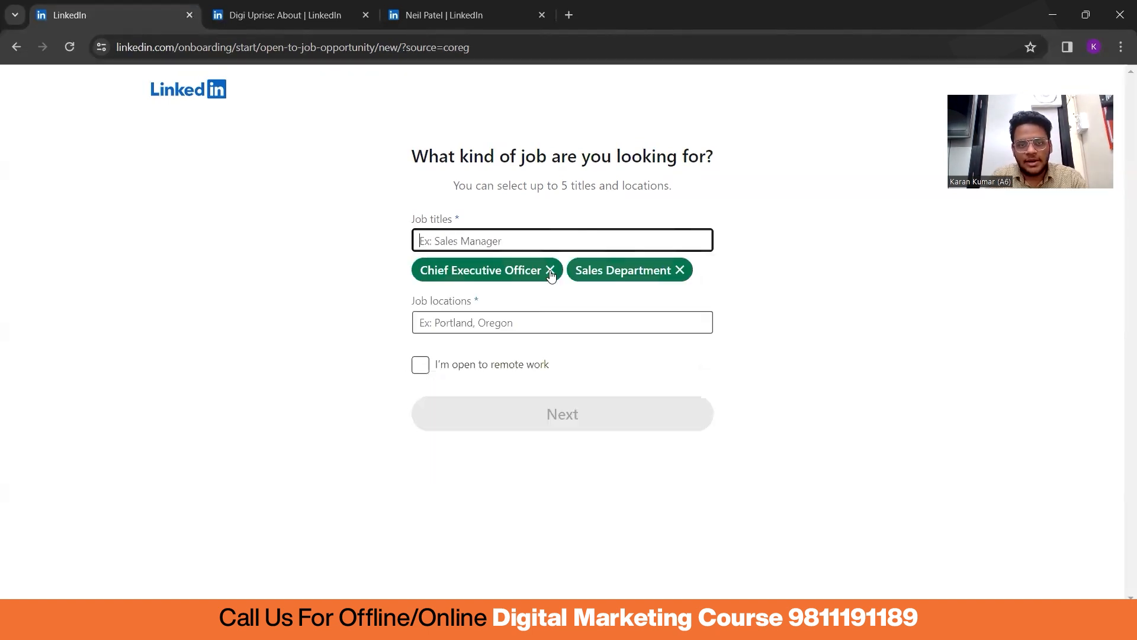
text(de)
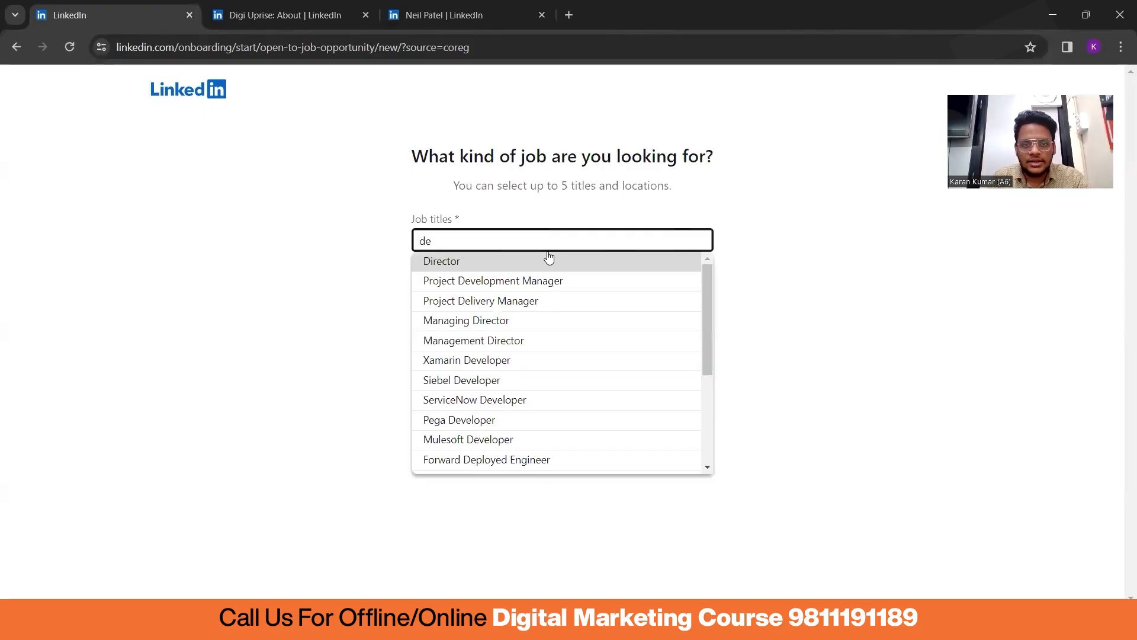
click(548, 258)
text(d)
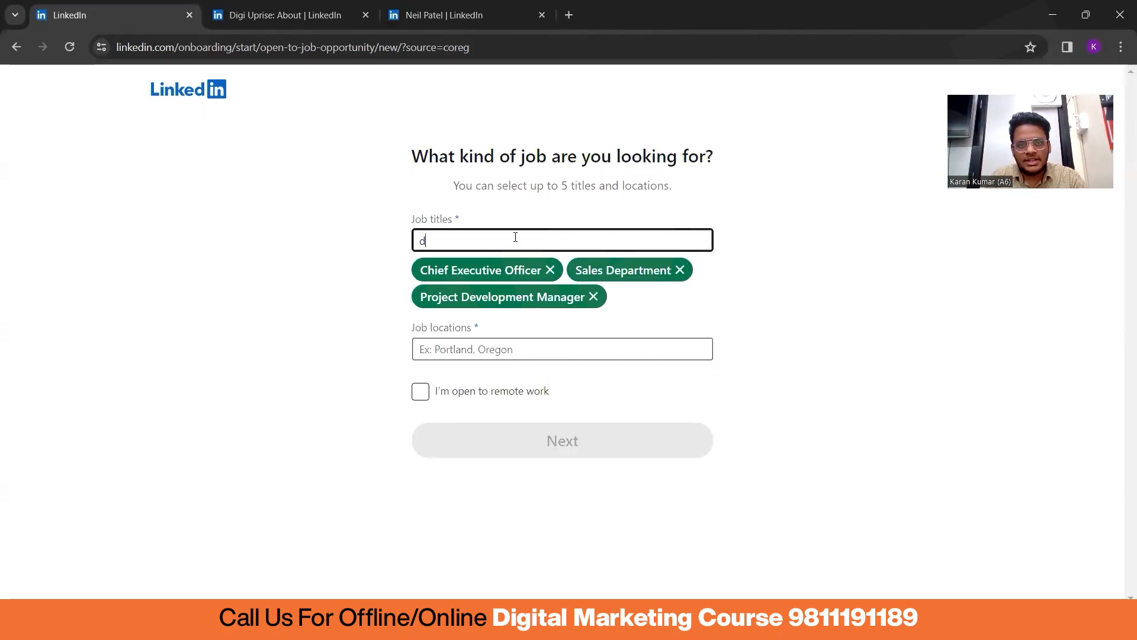
click(543, 260)
Add Delhi, India and Gurugram, Haryana, India as preferred job locations.
click(538, 350)
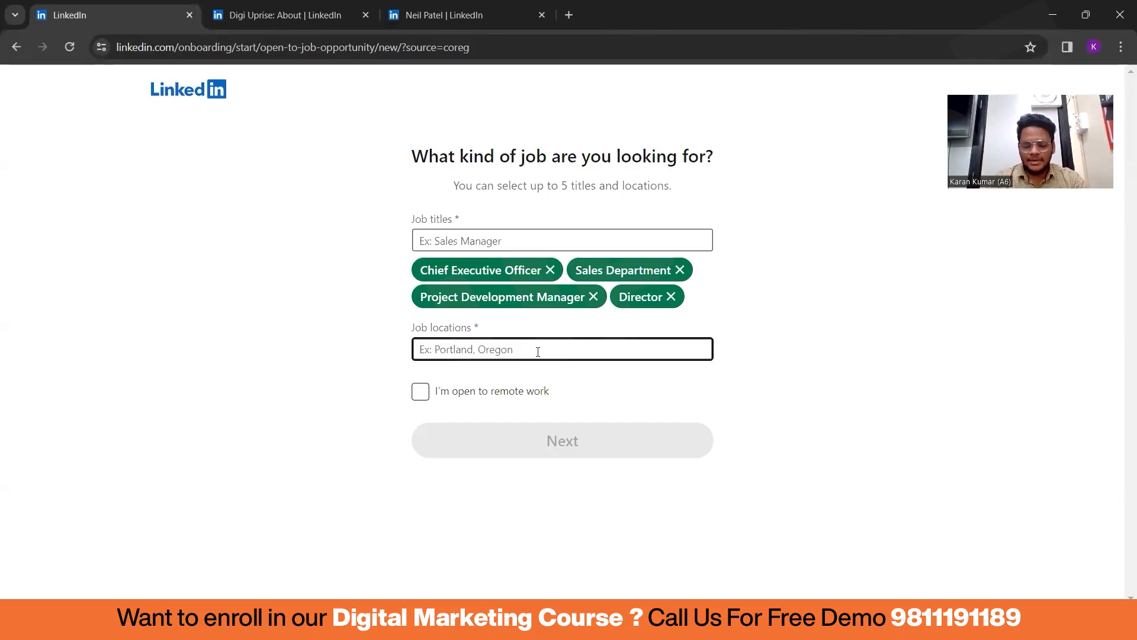
text(delh)
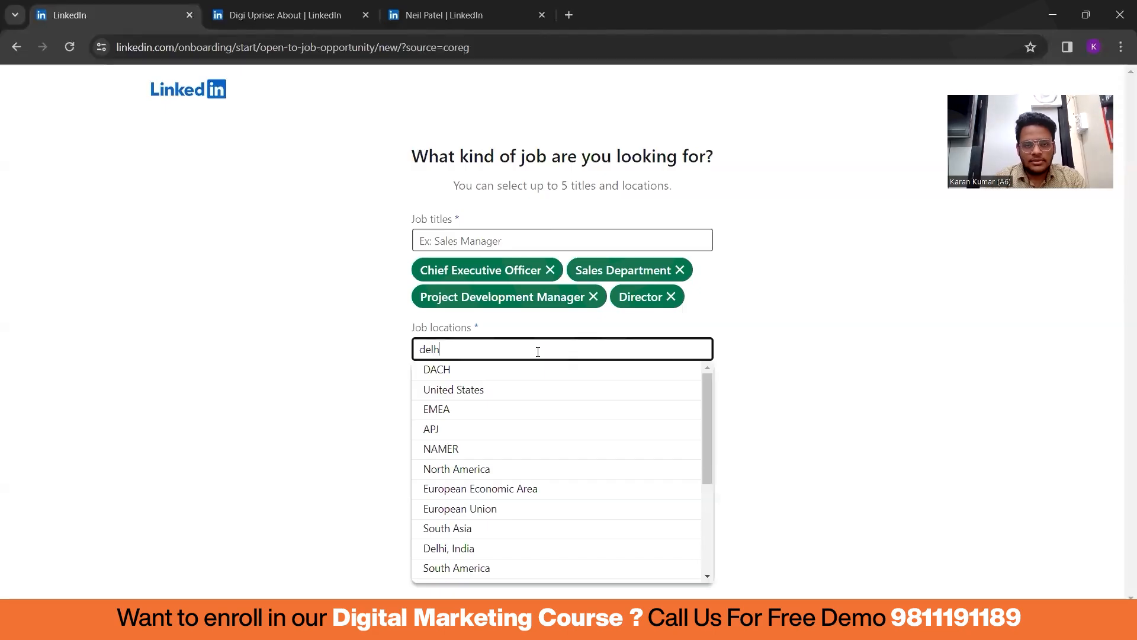
click(589, 384)
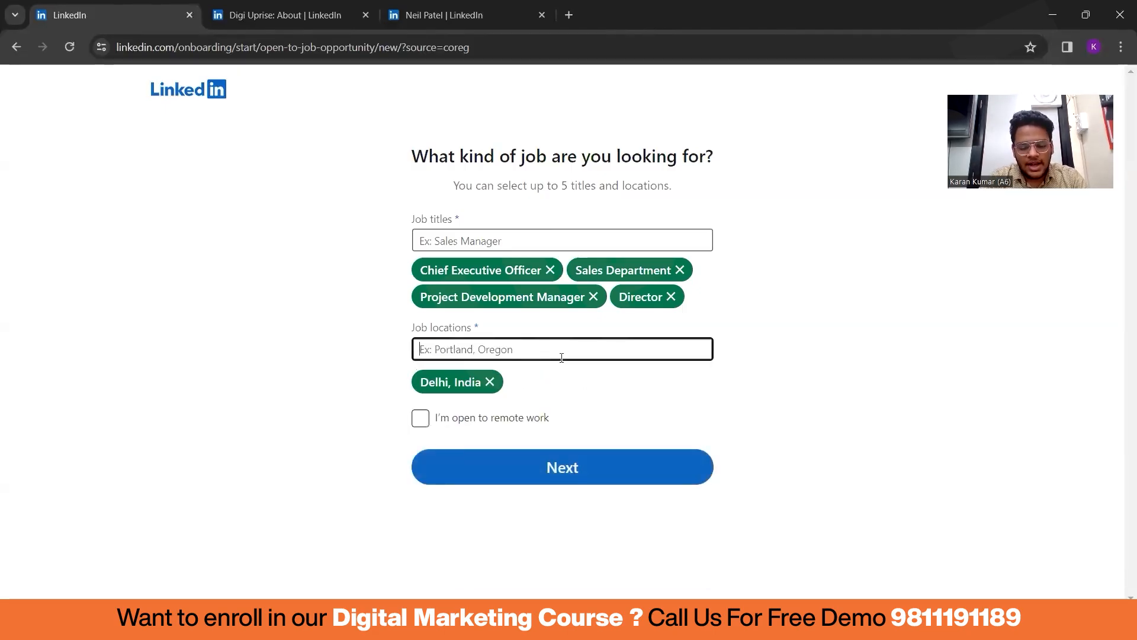
text(gurg)
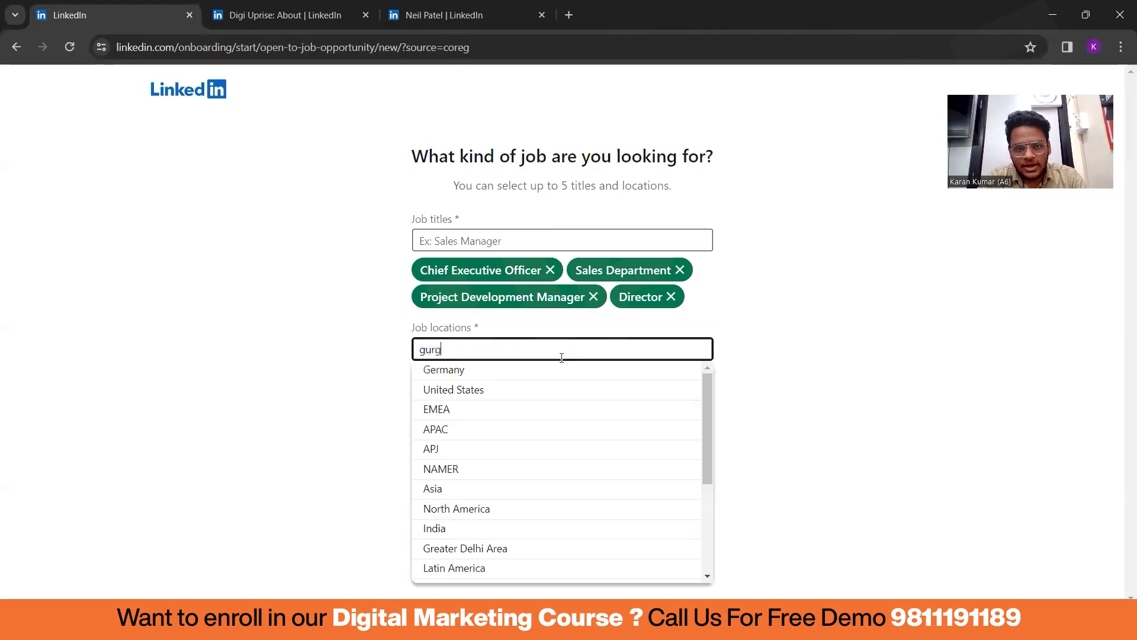
text(ao)
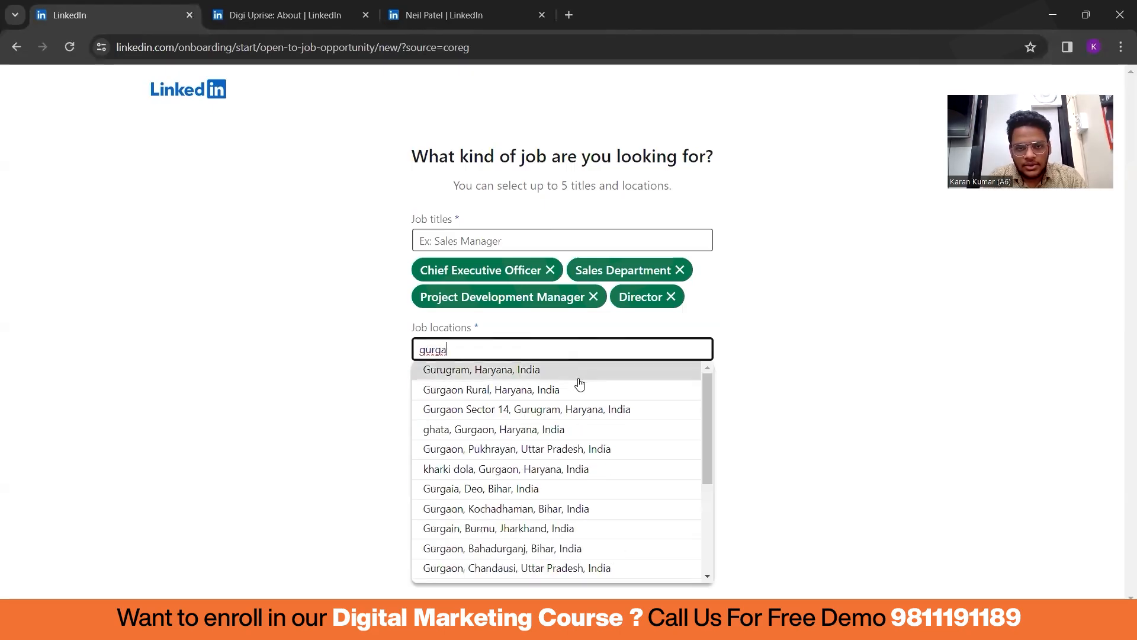
click(576, 373)
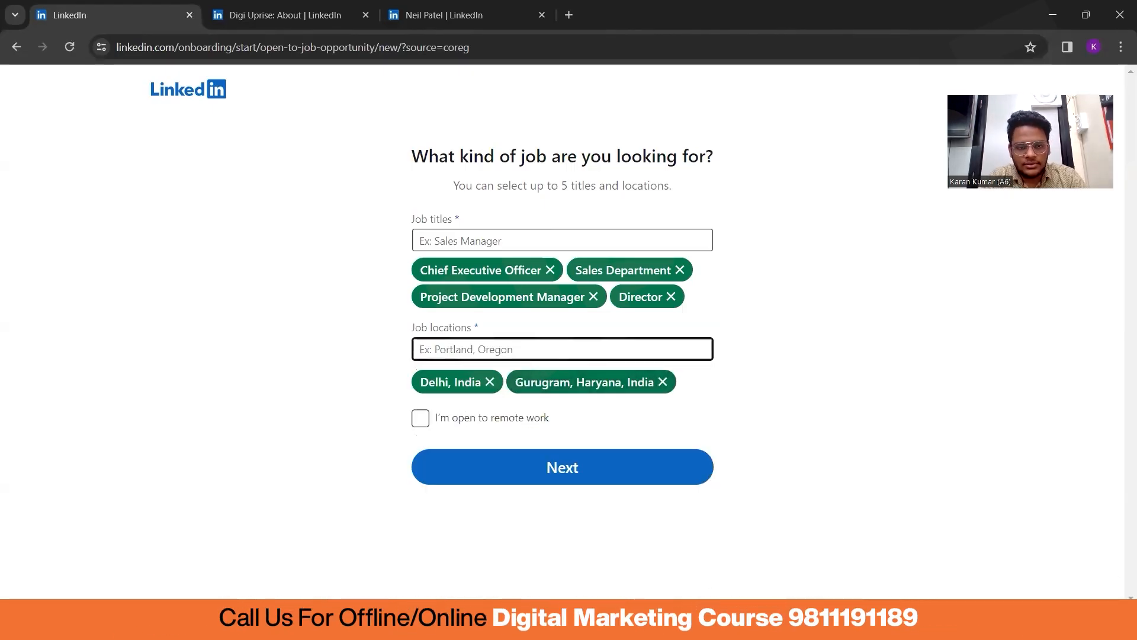
Add Noida, Uttar Pradesh, India to the preferred job locations.
text(noda)
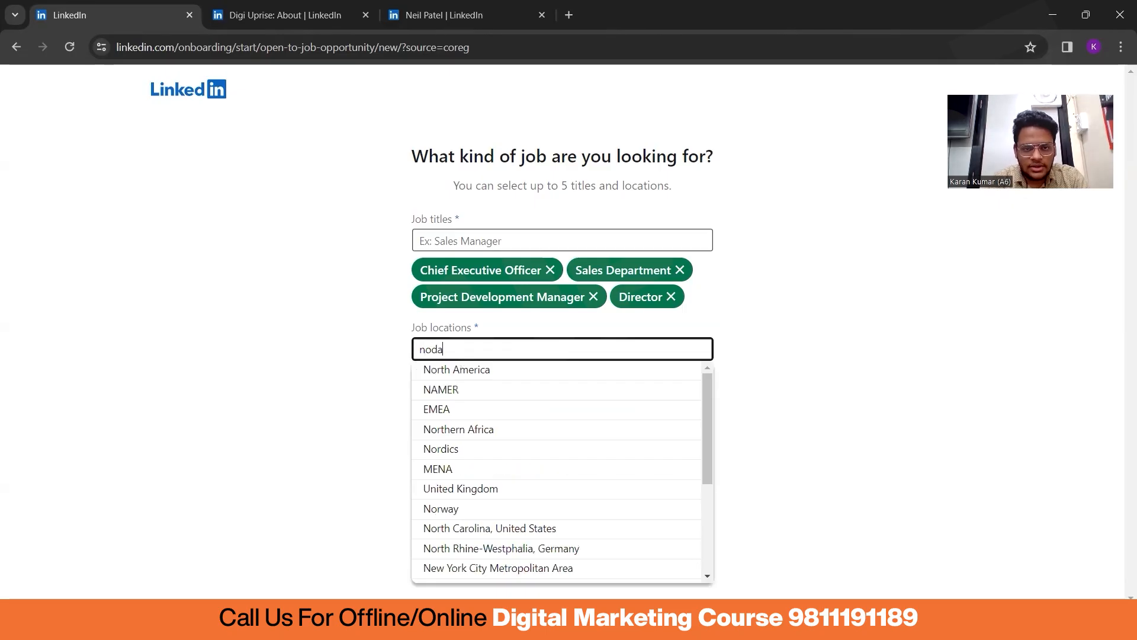
text(https://www.linkedin.com/company/digi-uprise/people/)
key(ctrl+z)
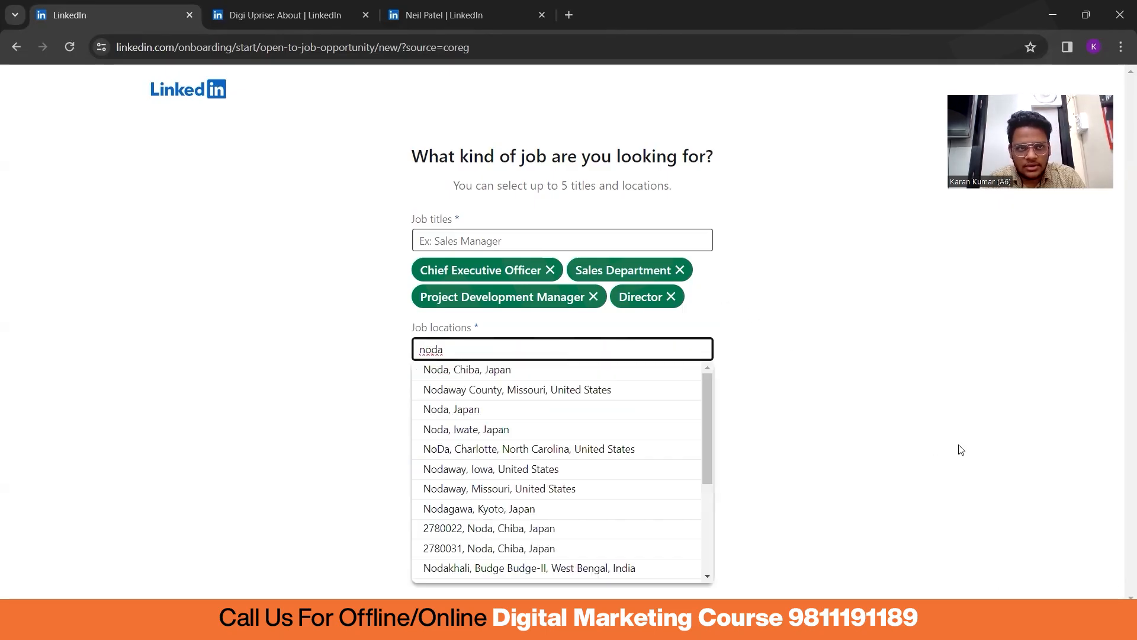
key(super+v)
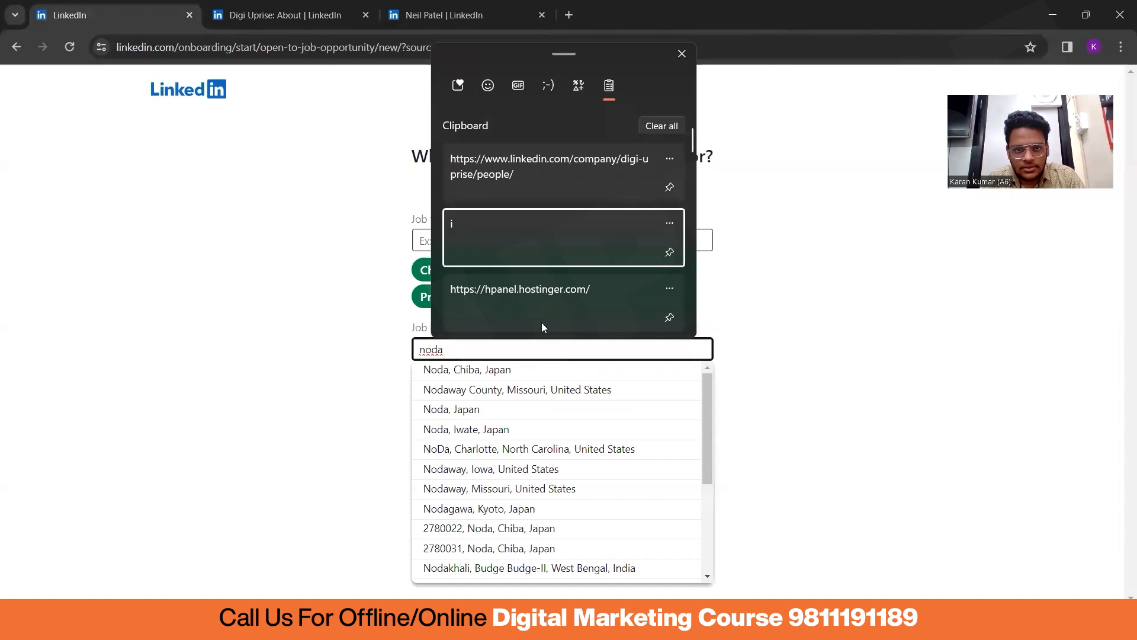
key(Return)
click(838, 363)
click(614, 347)
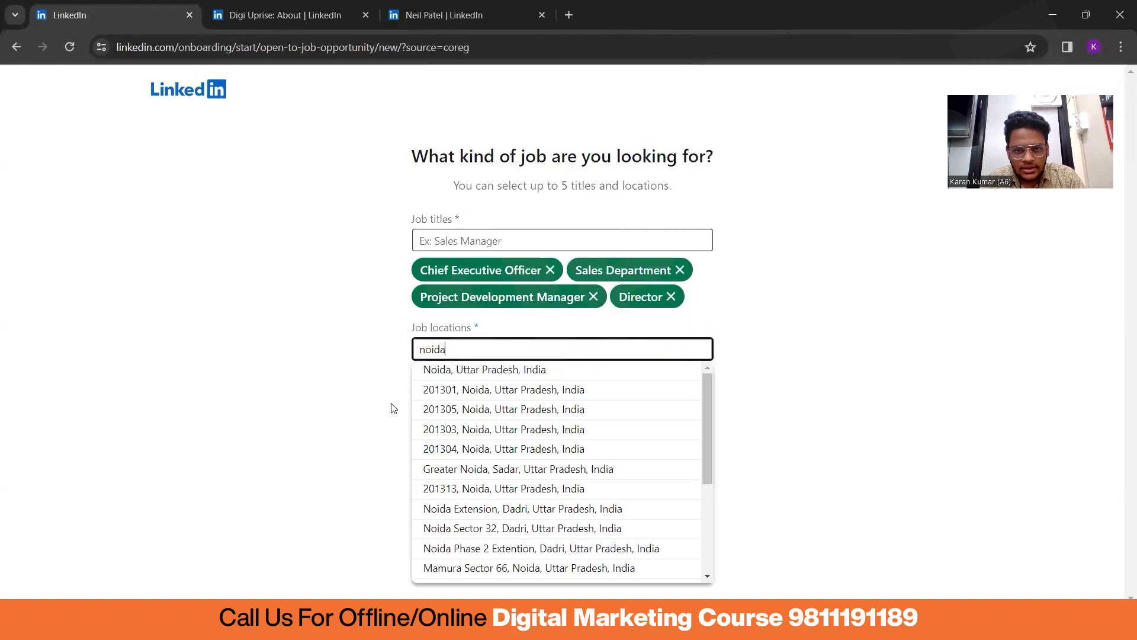
click(462, 371)
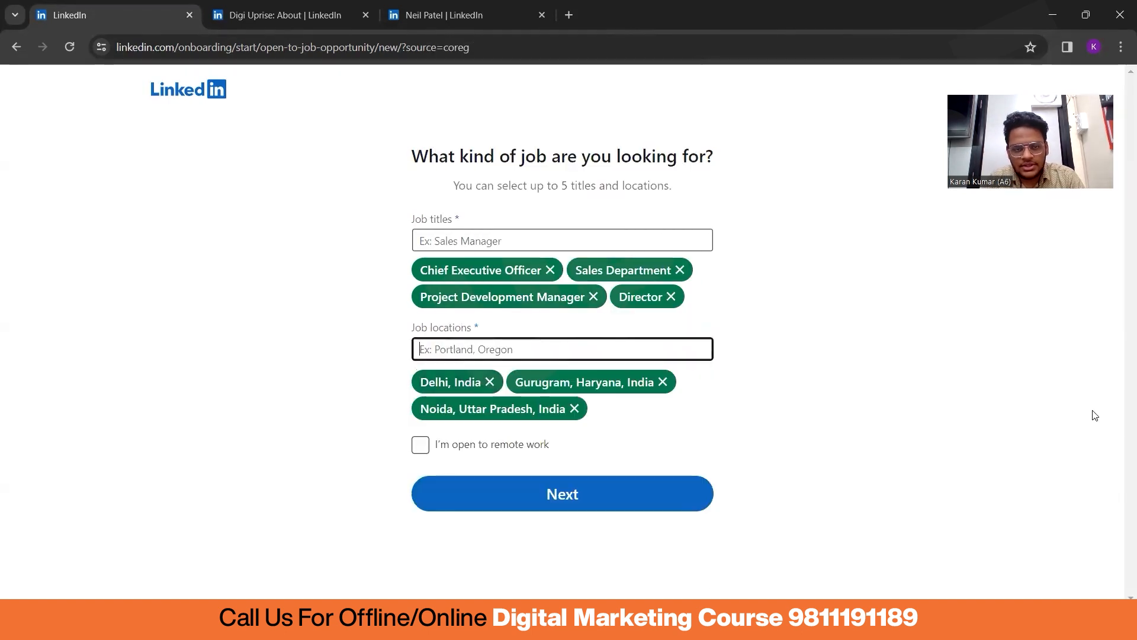
Mark the profile as open to remote work and submit the job preferences.
click(472, 451)
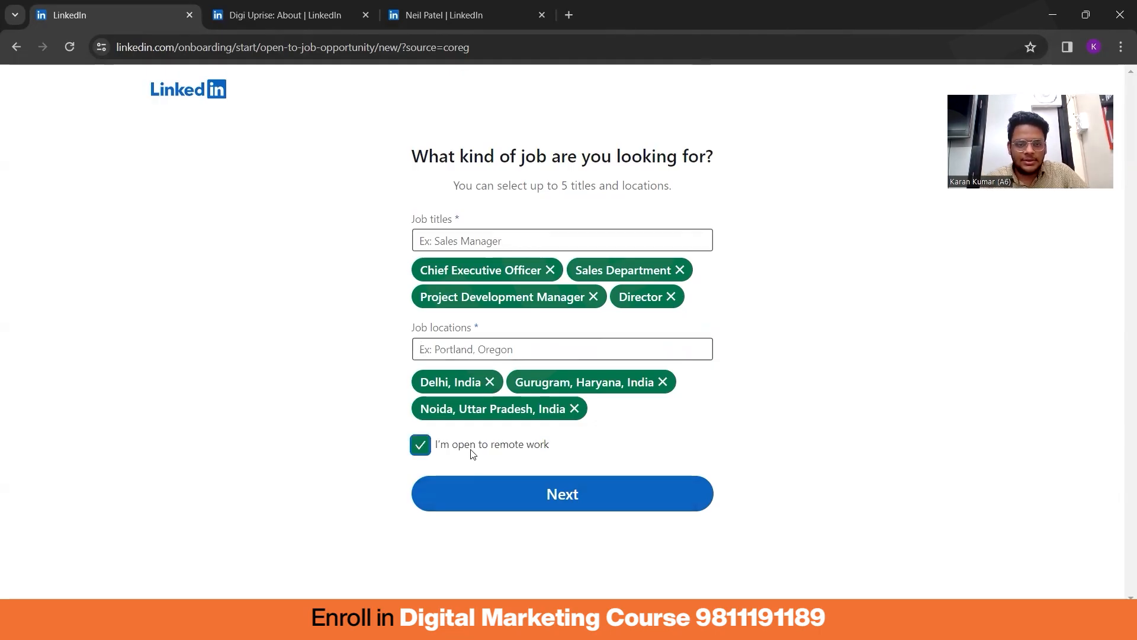
click(544, 484)
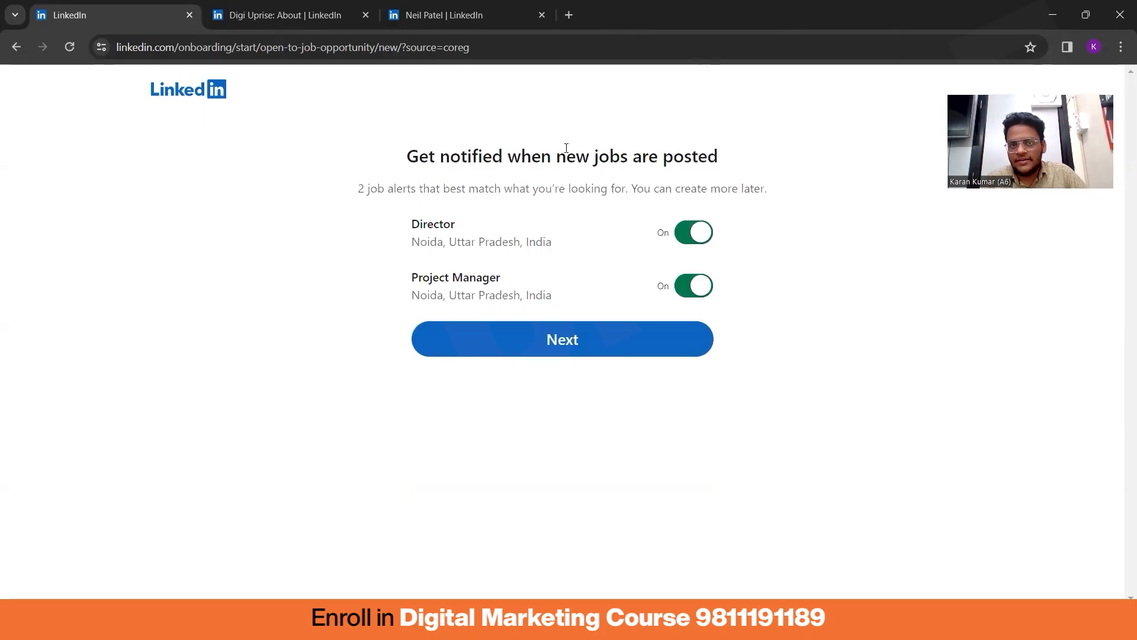
Accept the Director and Project Manager job alerts for Noida and keep sharing with recruiters turned on.
drag(362, 188, 781, 195)
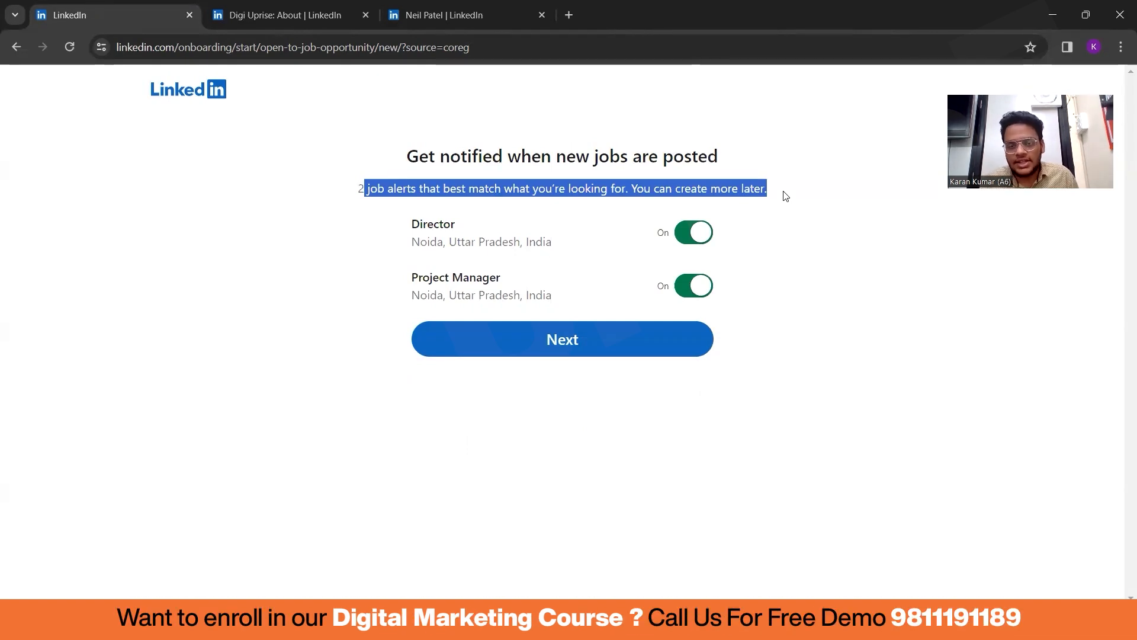
click(585, 354)
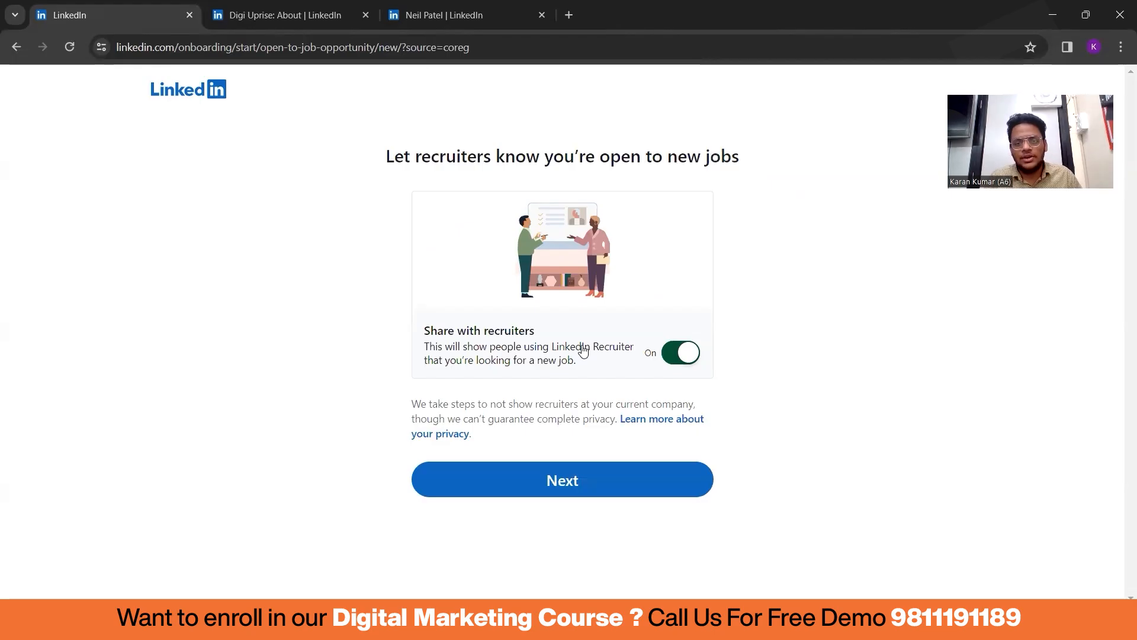
click(655, 476)
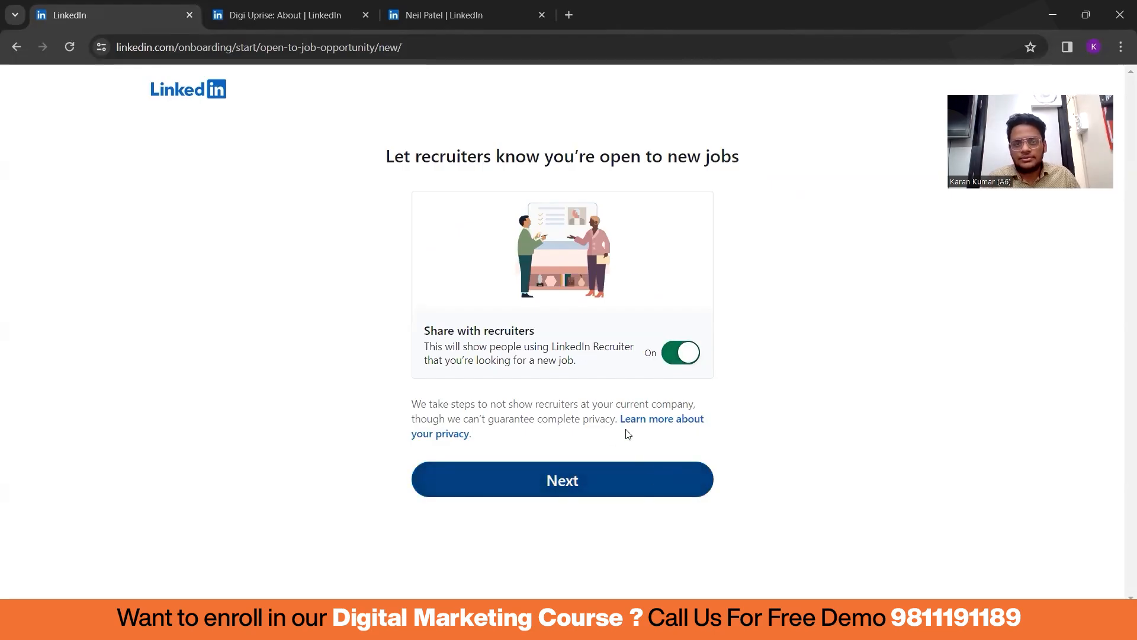
Continue past the mobile app prompt and skip the suggested connections in the onboarding.
scroll(556, 277, down, 2)
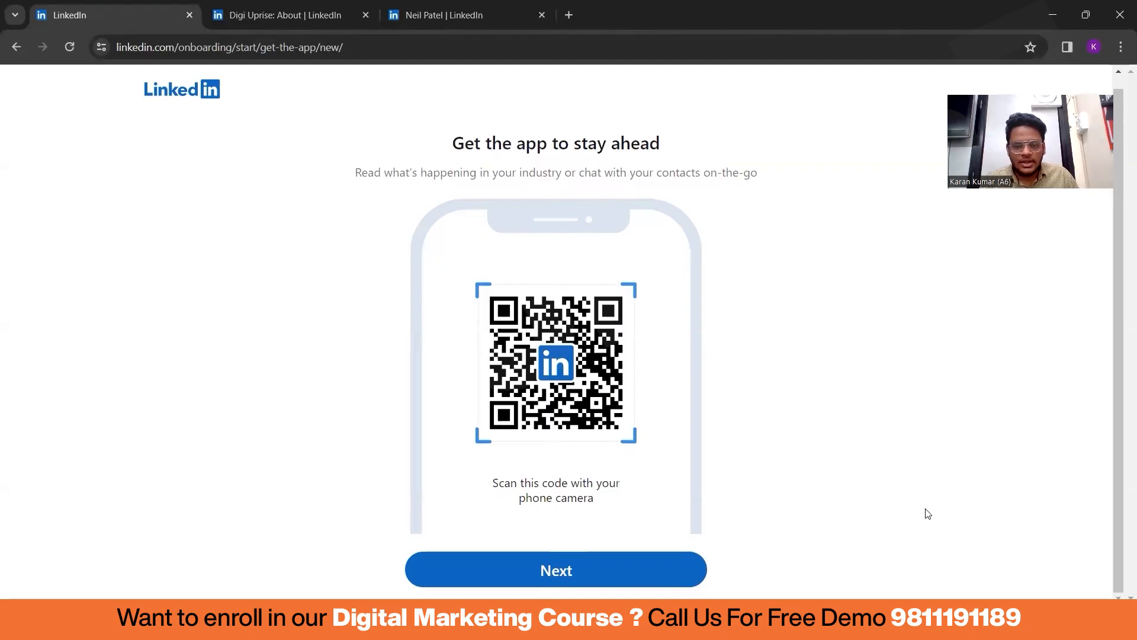
click(602, 559)
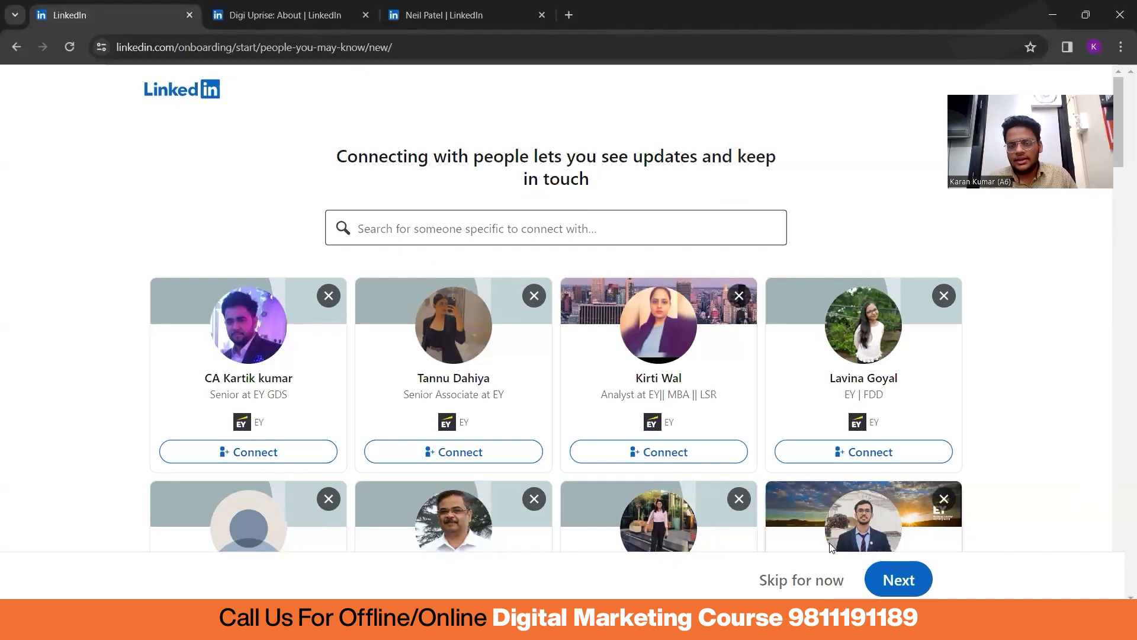
click(801, 580)
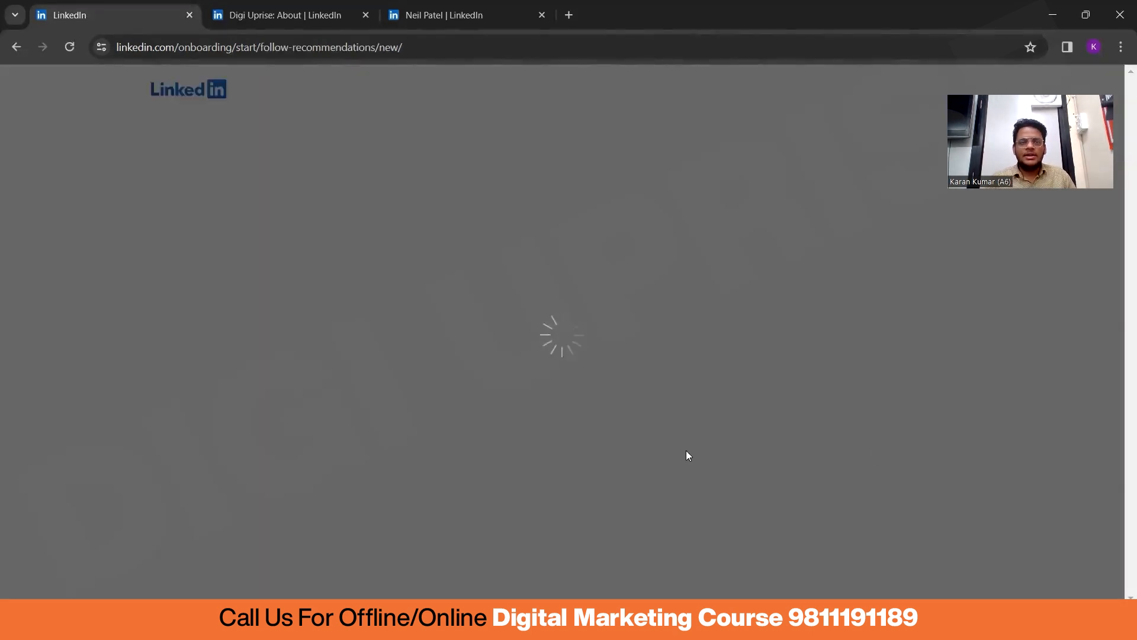
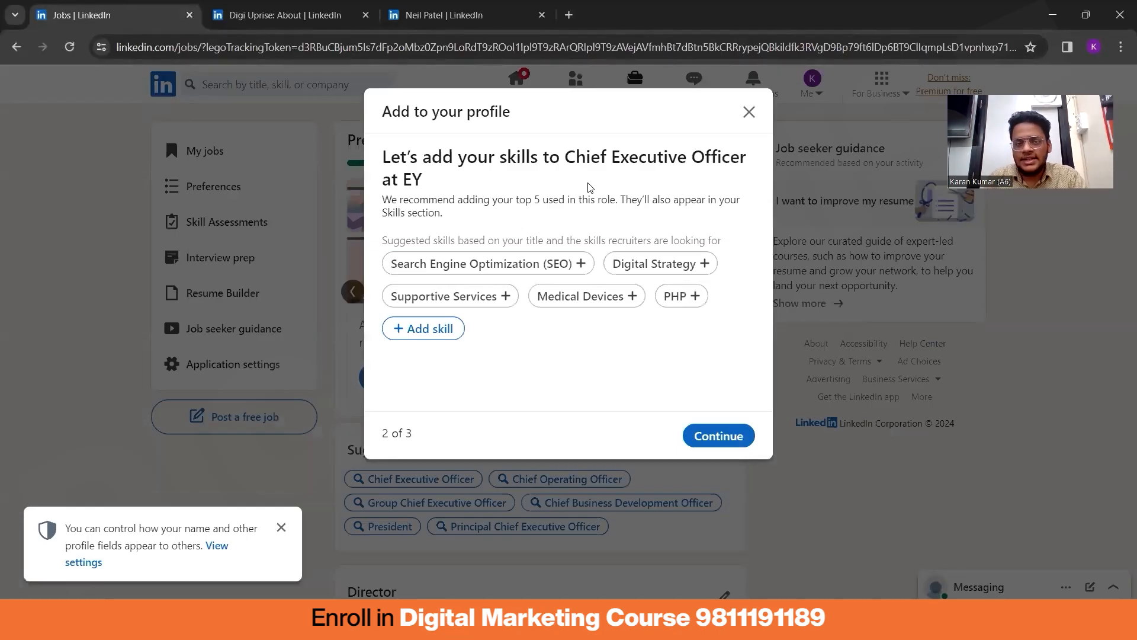
Select the suggested skills Search Engine Optimization (SEO), Medical Devices, Digital Strategy, PHP and Supportive Services, and open a custom skill entry.
click(571, 263)
click(587, 296)
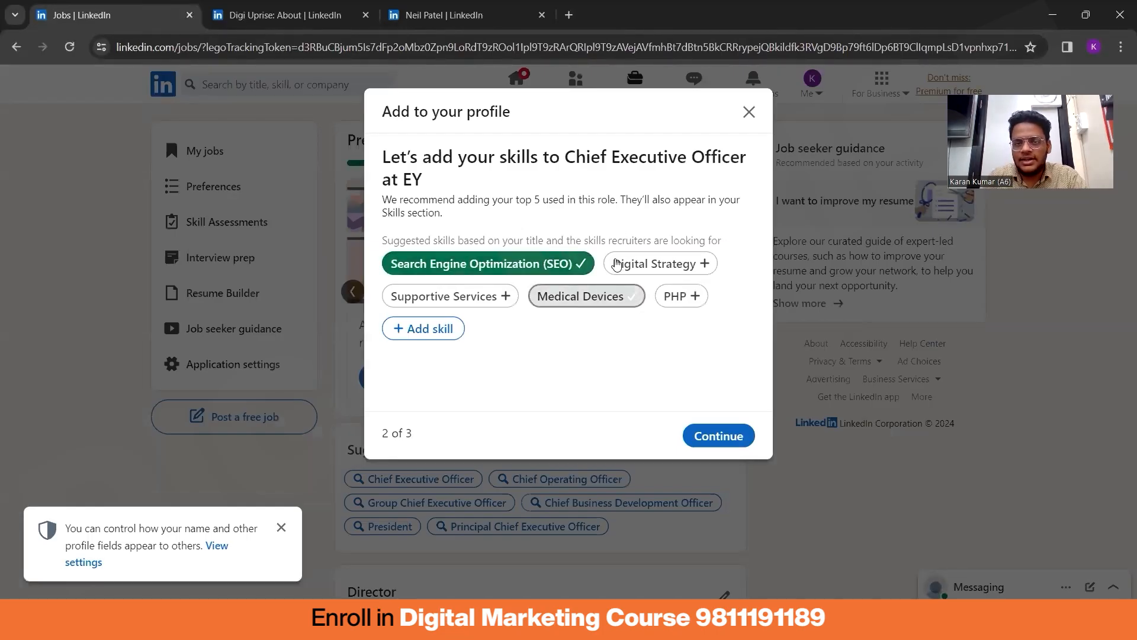
click(622, 263)
click(675, 296)
click(447, 296)
click(414, 327)
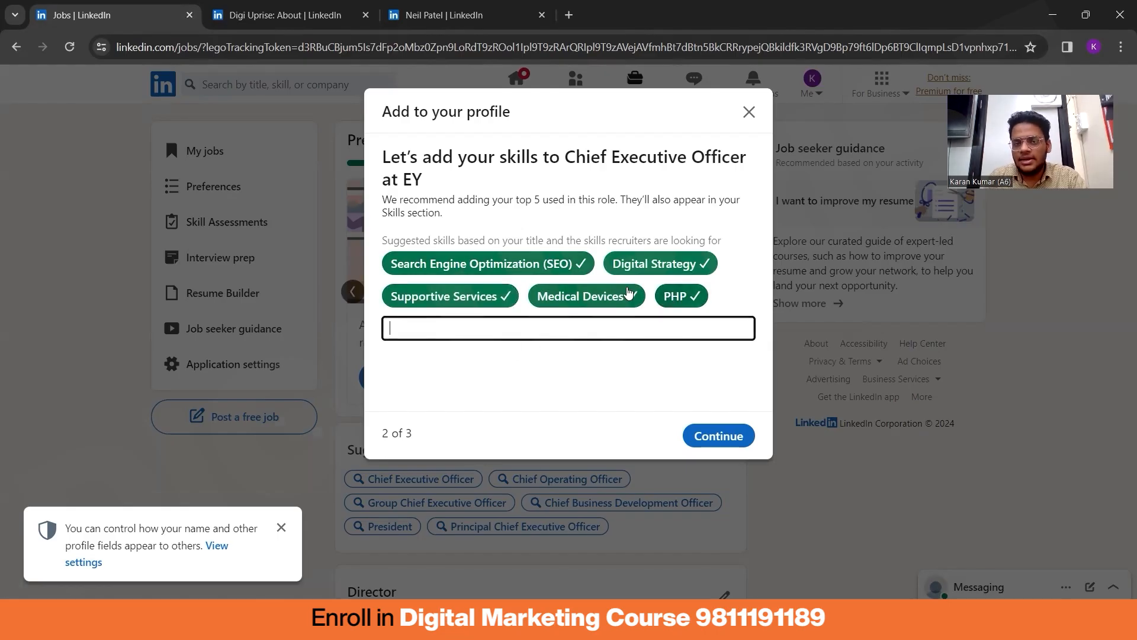
Deselect Medical Devices, PHP and Digital Strategy from the suggested skills.
click(586, 296)
click(678, 296)
click(658, 259)
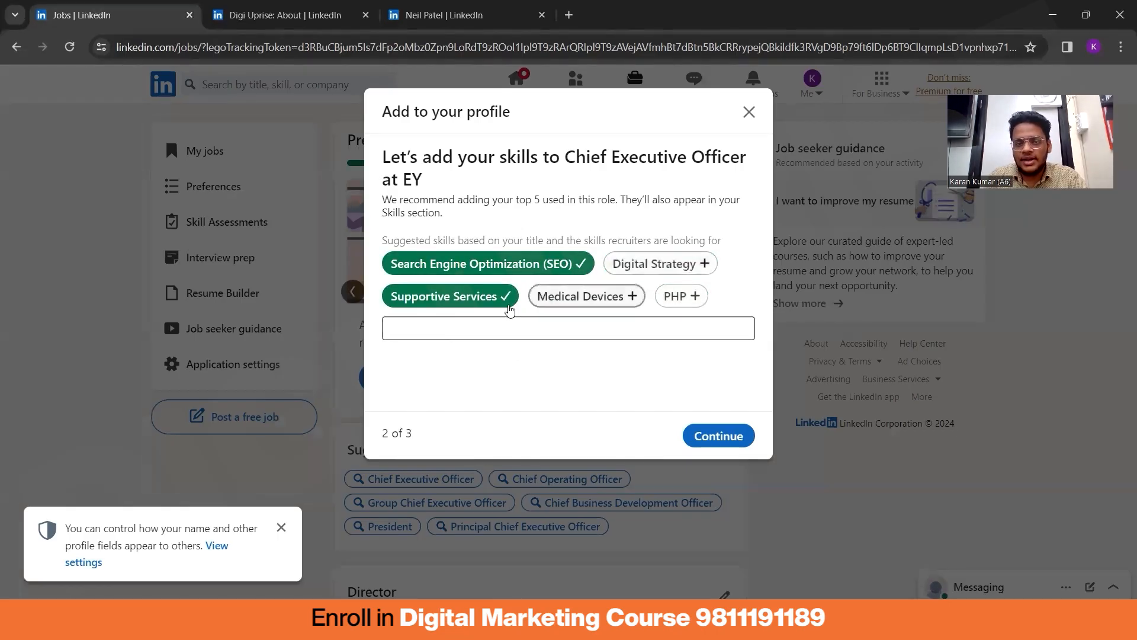
Add Social Media Marketing and WordPress as skills for the Chief Executive Officer role.
click(522, 332)
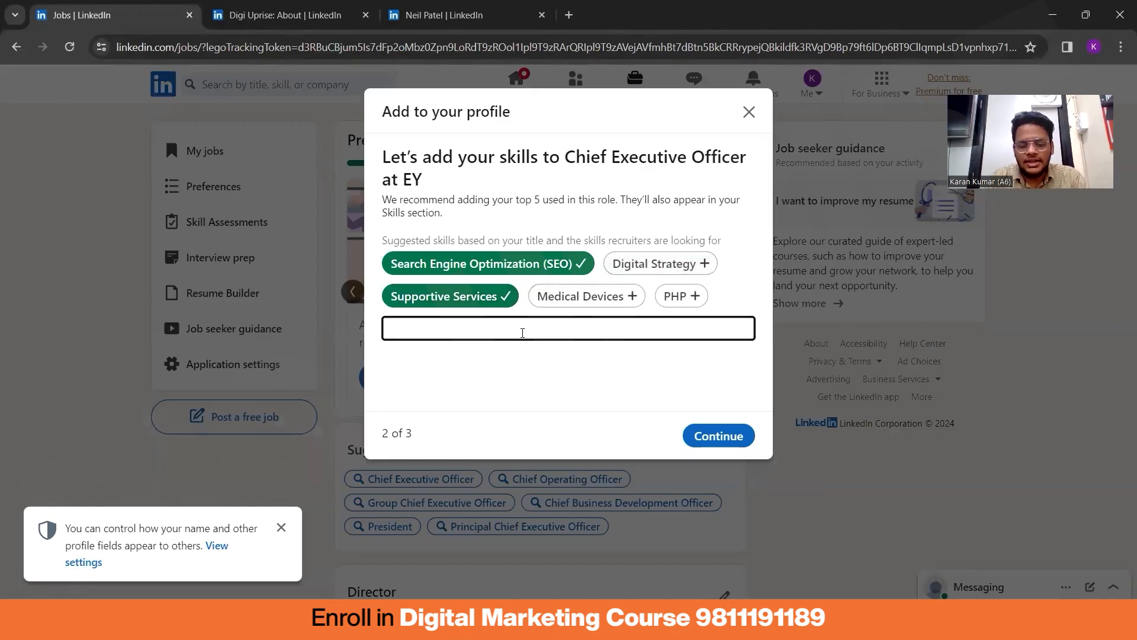
text(soc)
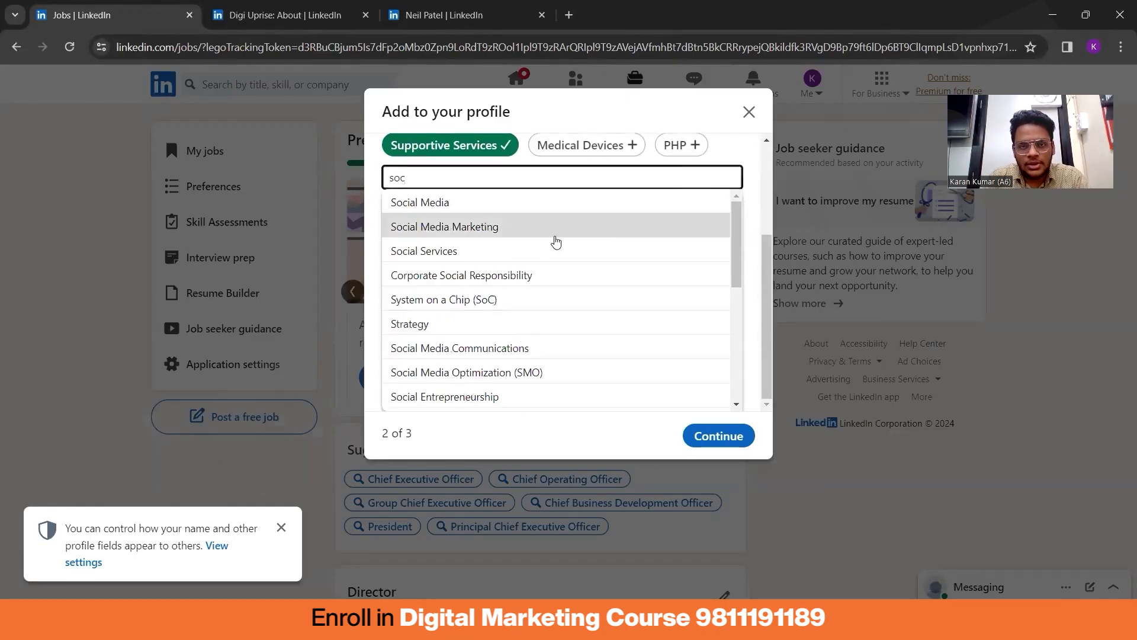
click(480, 228)
click(453, 356)
text(seo)
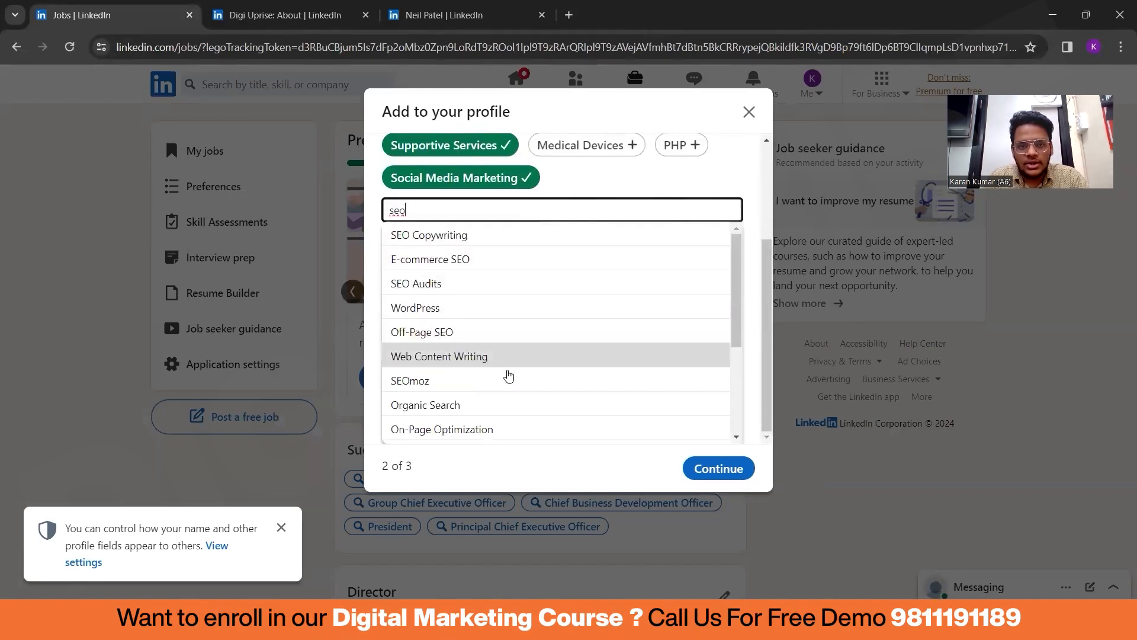
click(513, 307)
Add Off-Page SEO as a skill and confirm Delhi, India as the profile location.
click(443, 360)
click(438, 359)
text(of)
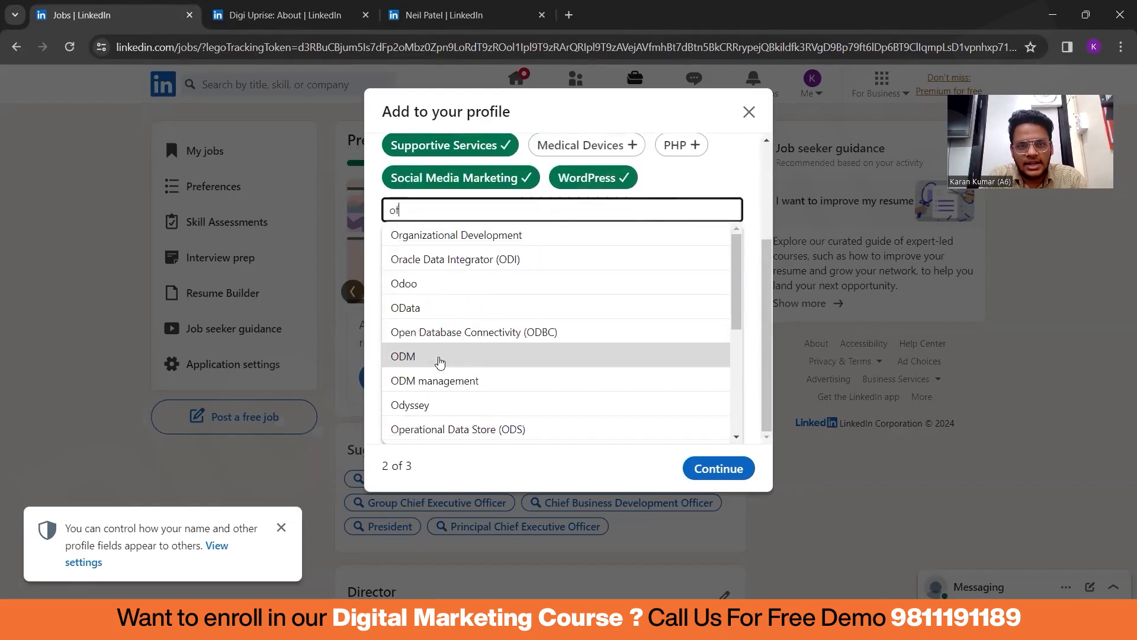
text(f )
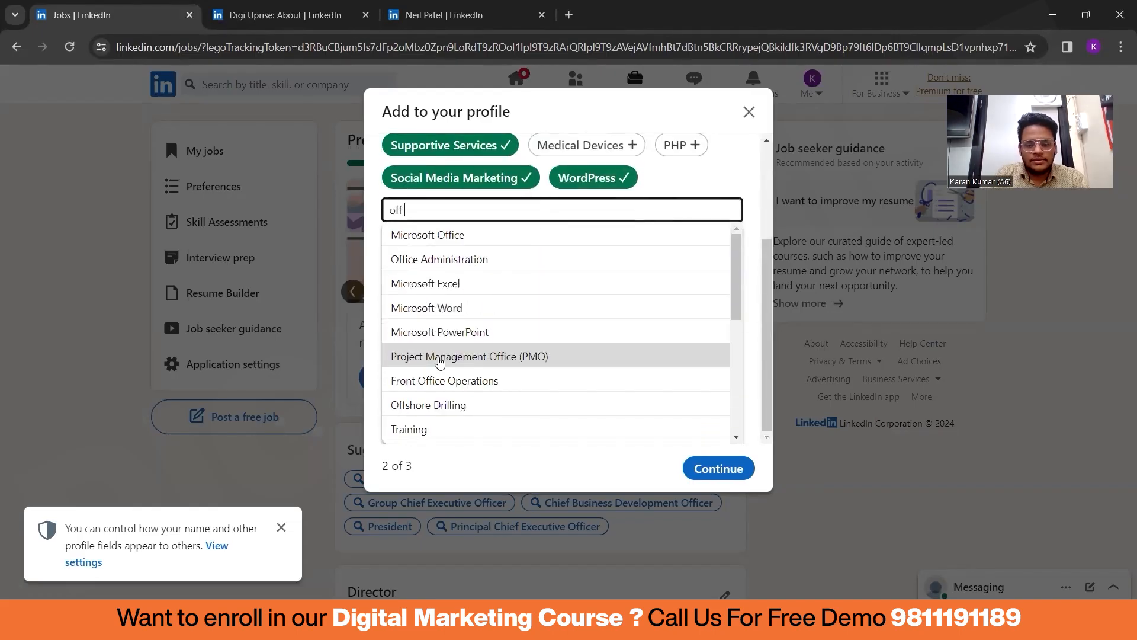
text(page)
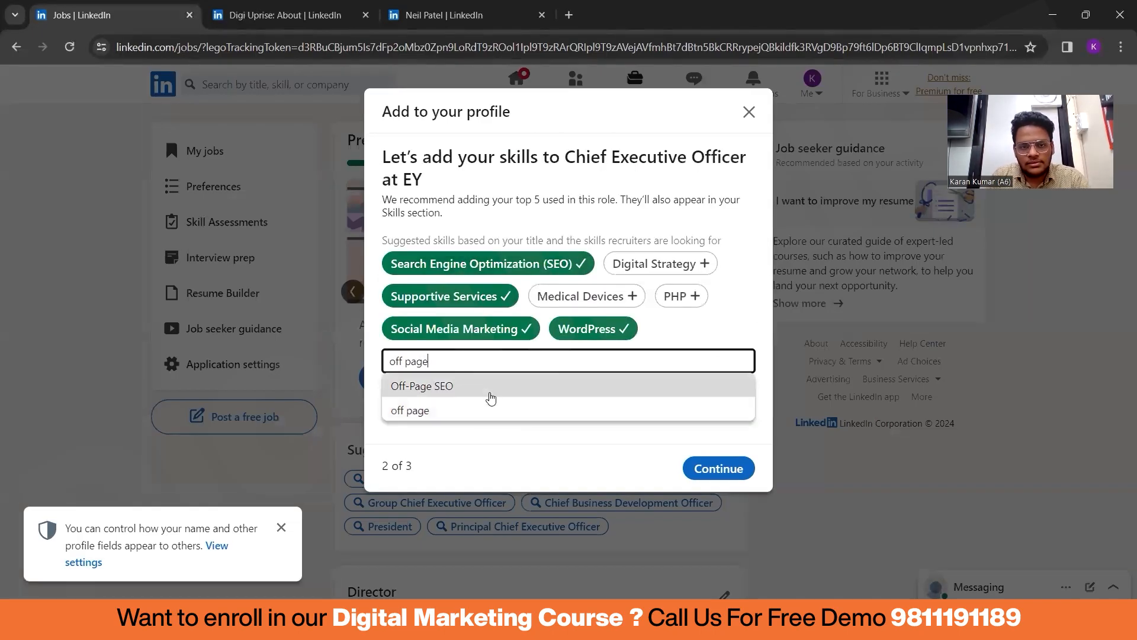
click(489, 394)
click(711, 494)
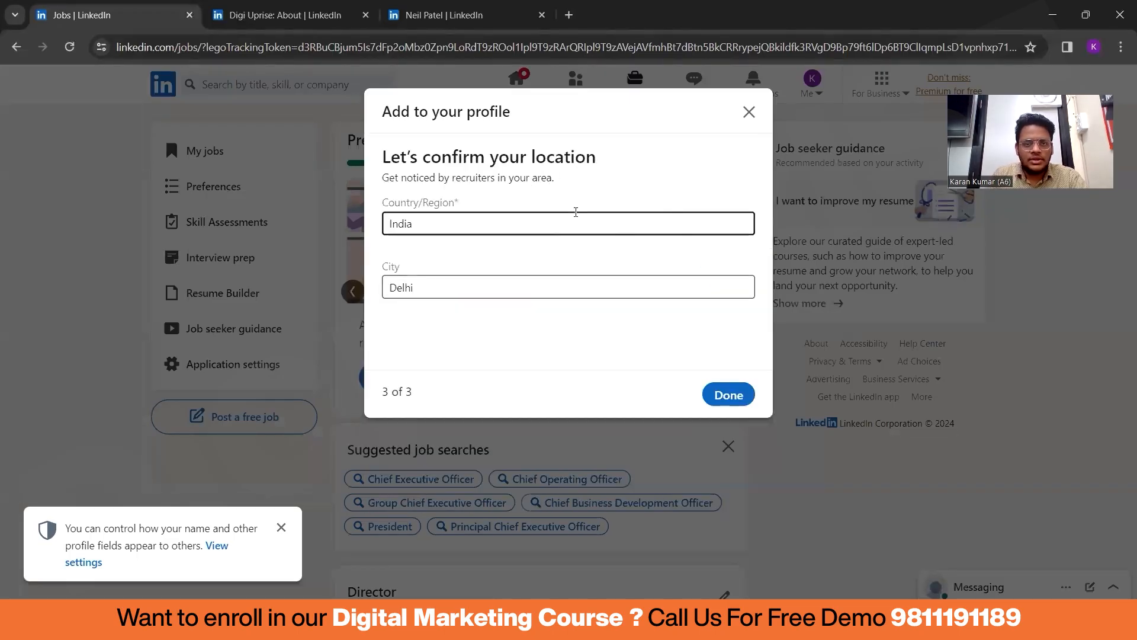
click(721, 394)
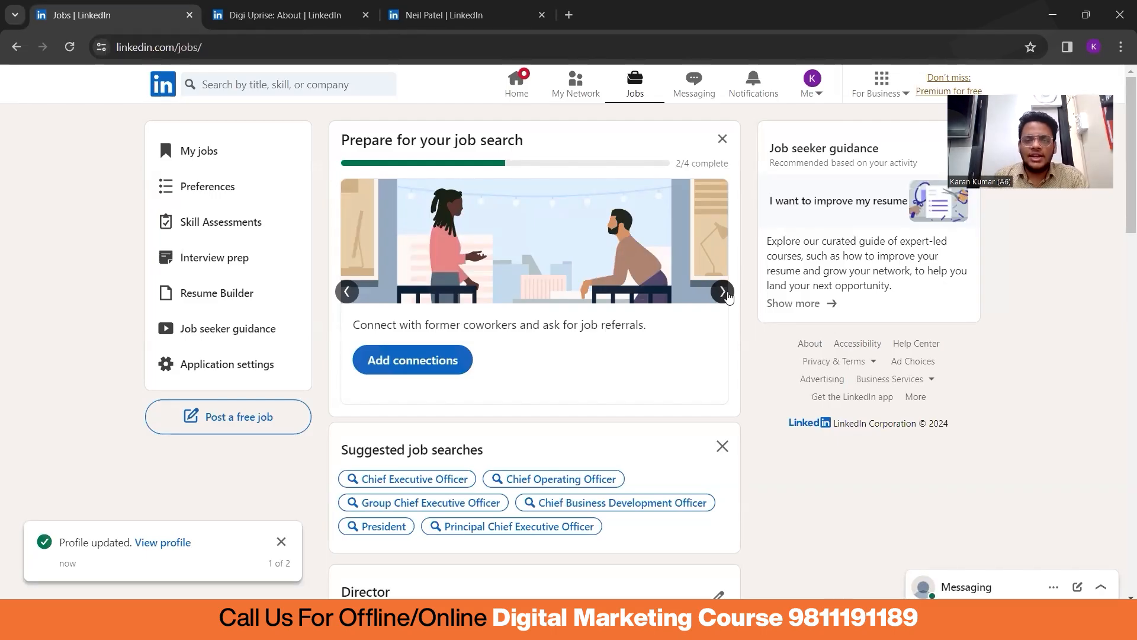
In the job preferences, set the start date to "Immediately, I am actively applying" and the employment type to Full-time.
click(727, 293)
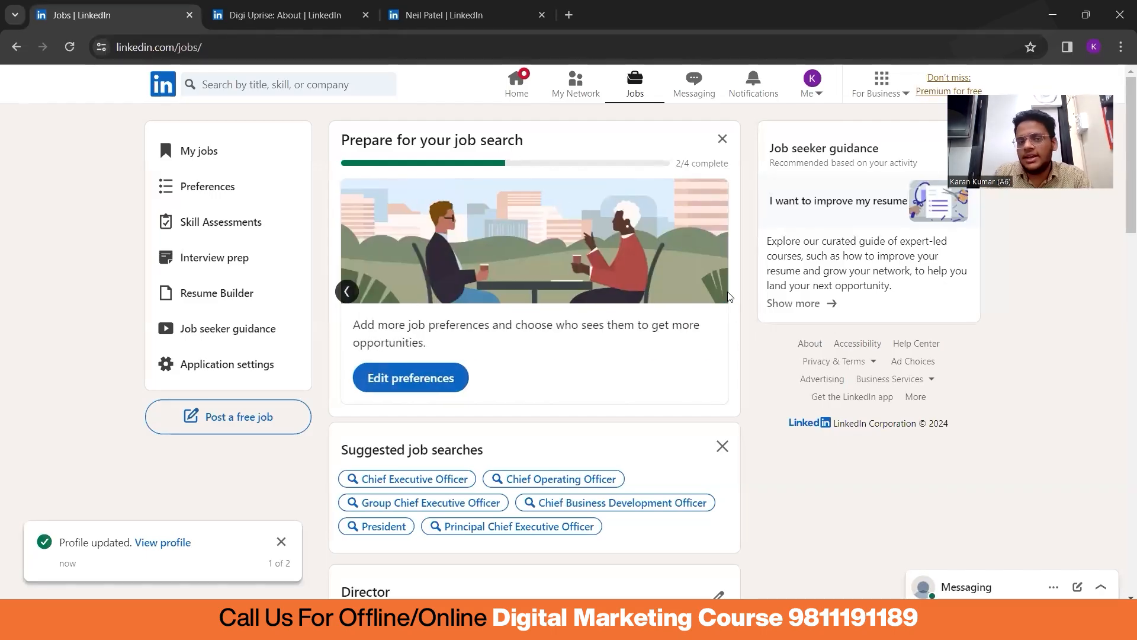
click(442, 379)
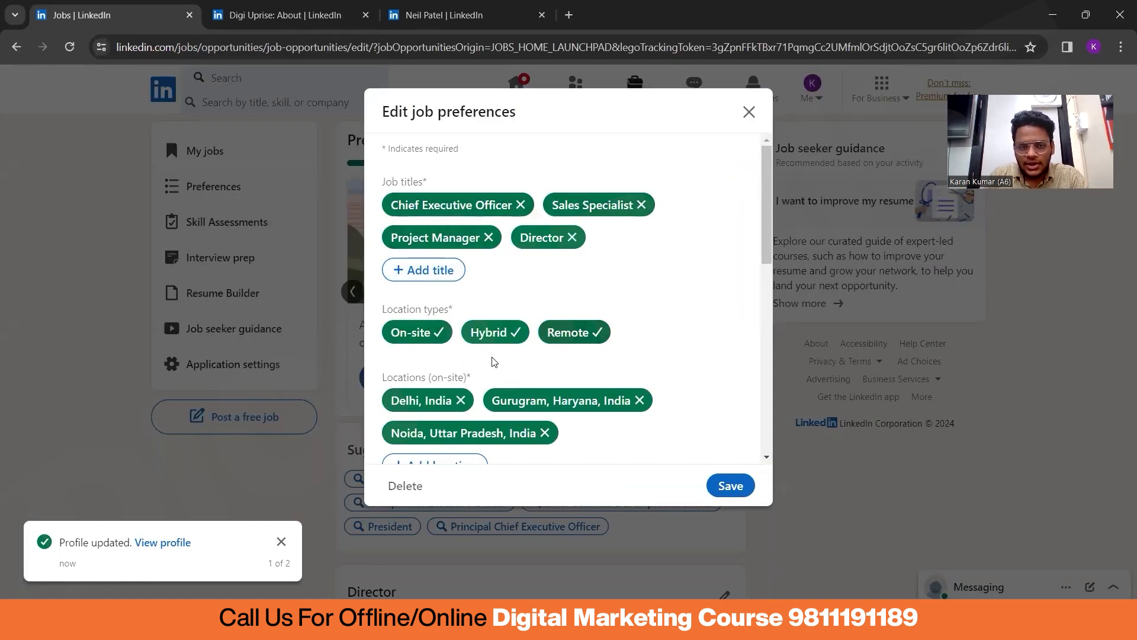
scroll(550, 267, down, 1)
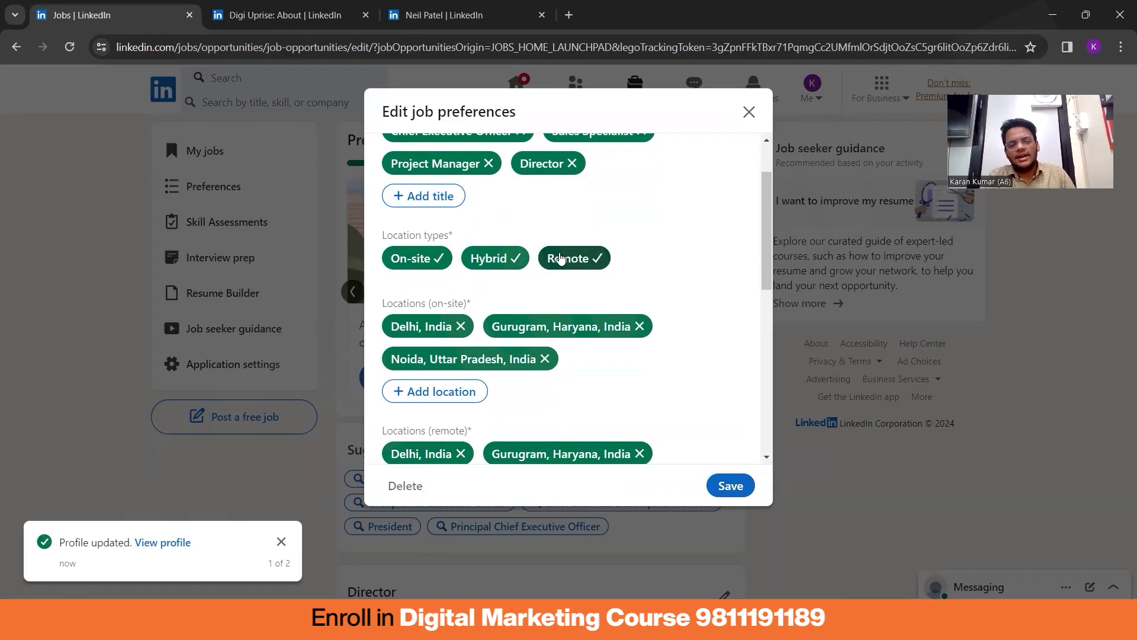
scroll(559, 259, down, 3)
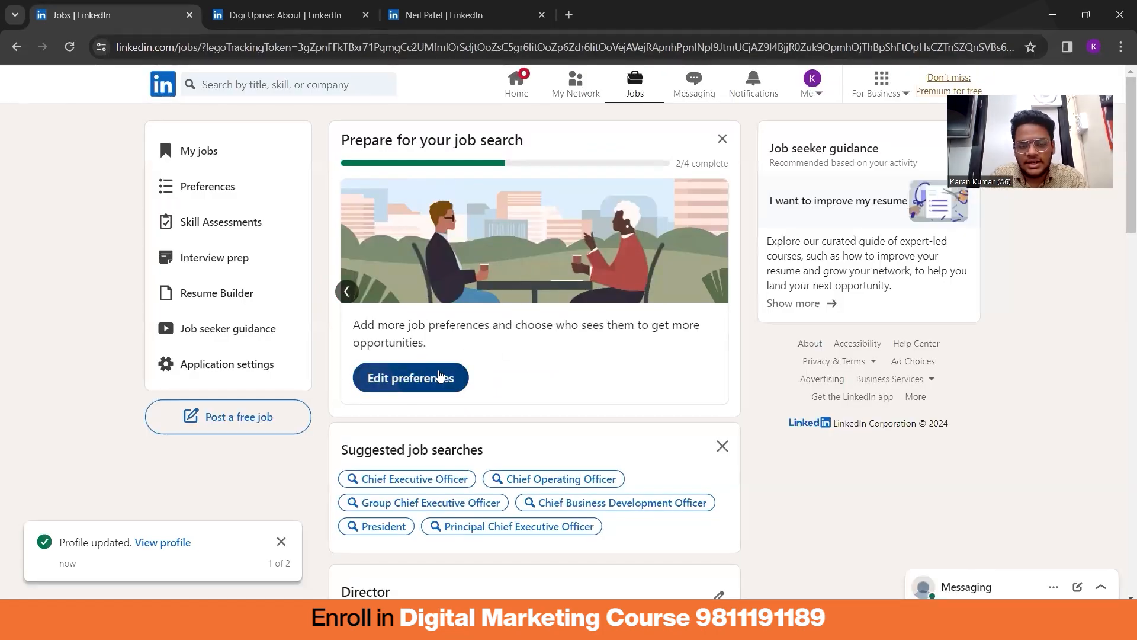
click(439, 376)
scroll(516, 353, down, 3)
scroll(555, 315, up, 1)
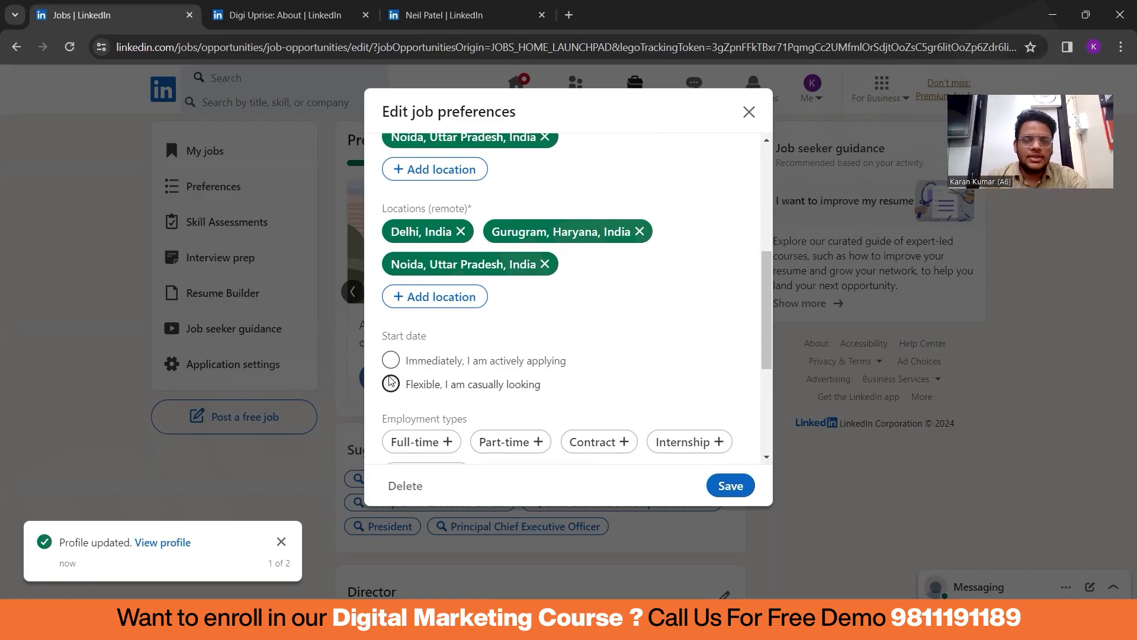
click(390, 359)
scroll(551, 449, down, 3)
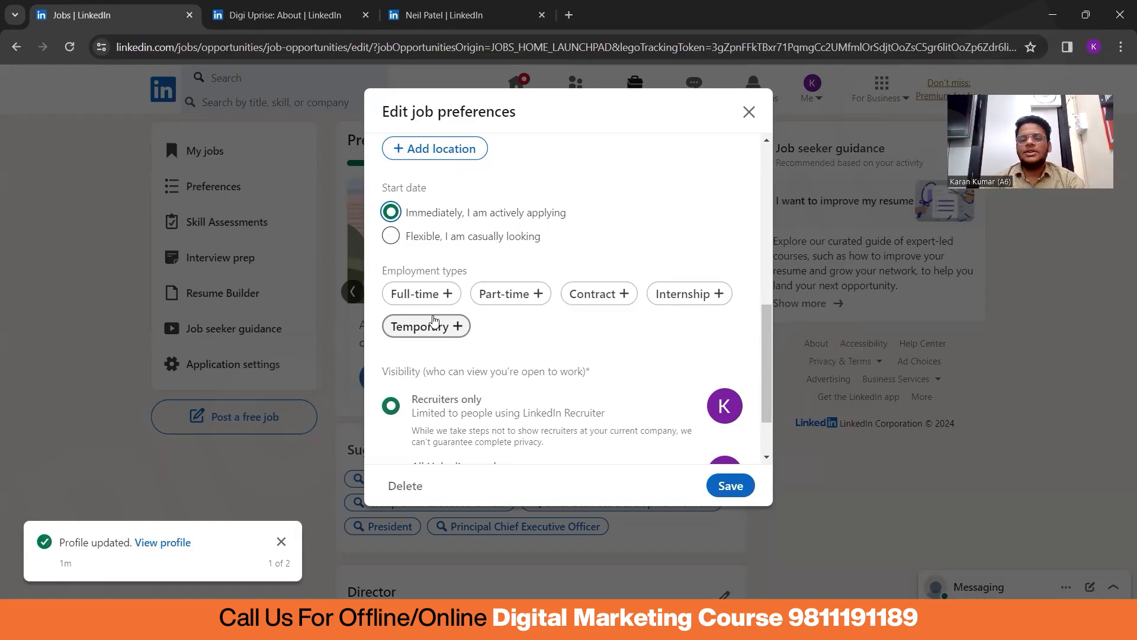
click(414, 294)
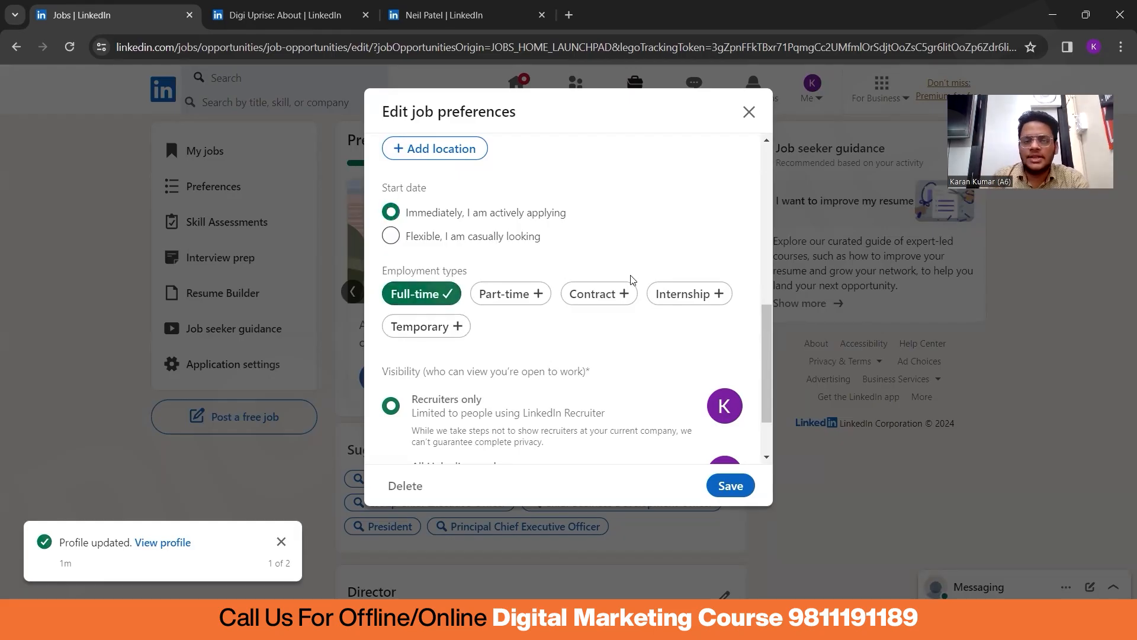
Make the open-to-work status visible to all LinkedIn members and save the job preferences, declining the notification settings update.
scroll(616, 272, down, 2)
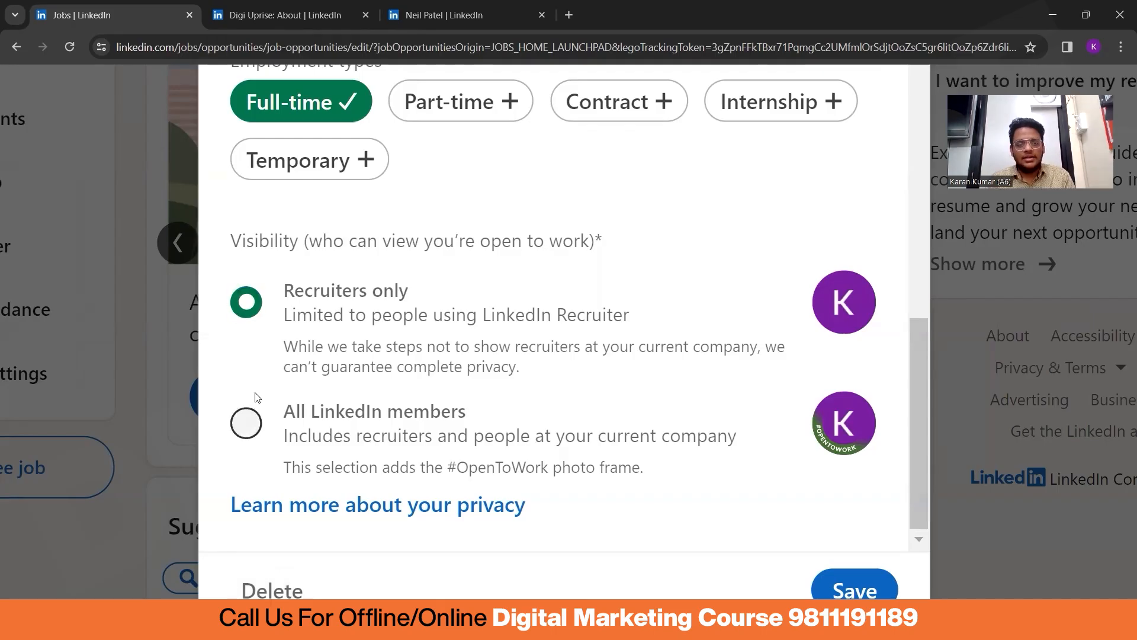
click(260, 409)
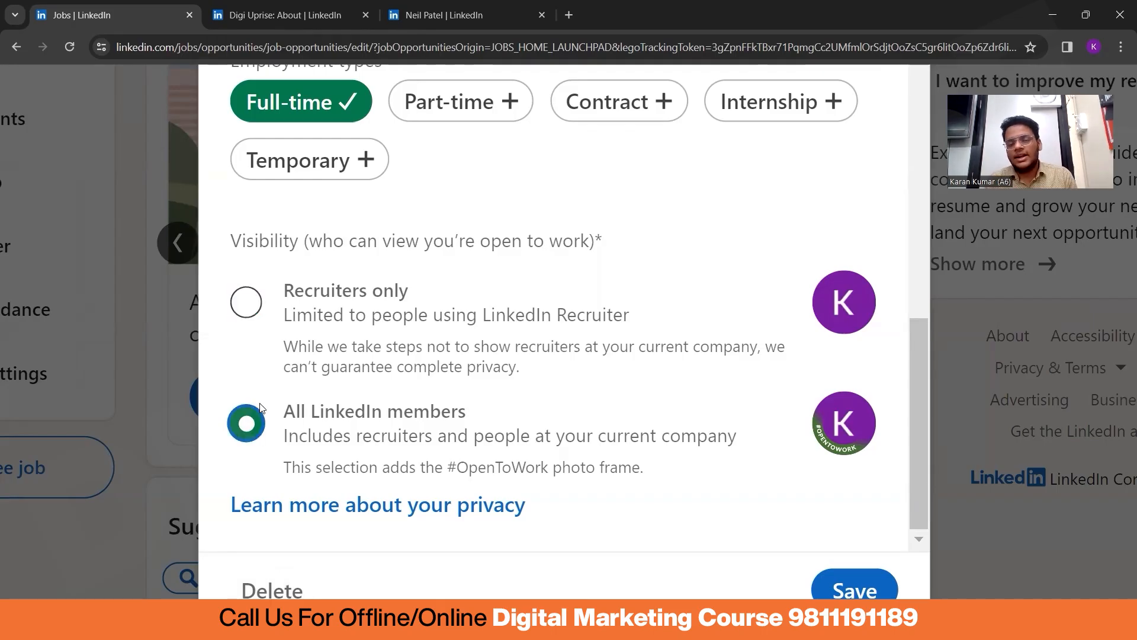
scroll(259, 408, down, 1)
scroll(259, 409, down, 3)
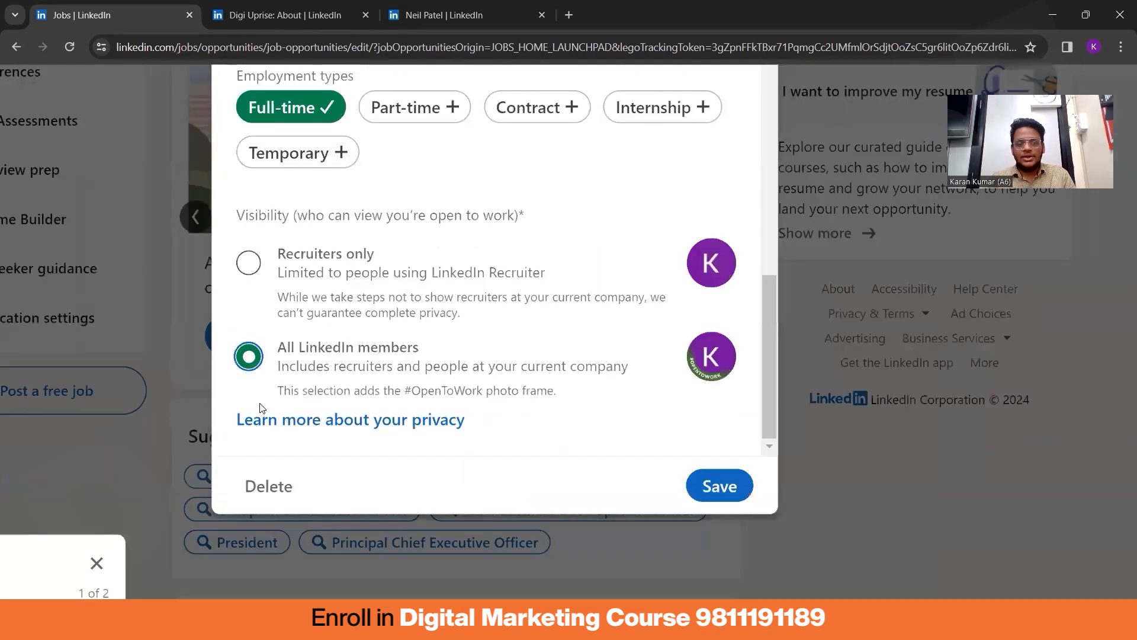
scroll(260, 409, down, 1)
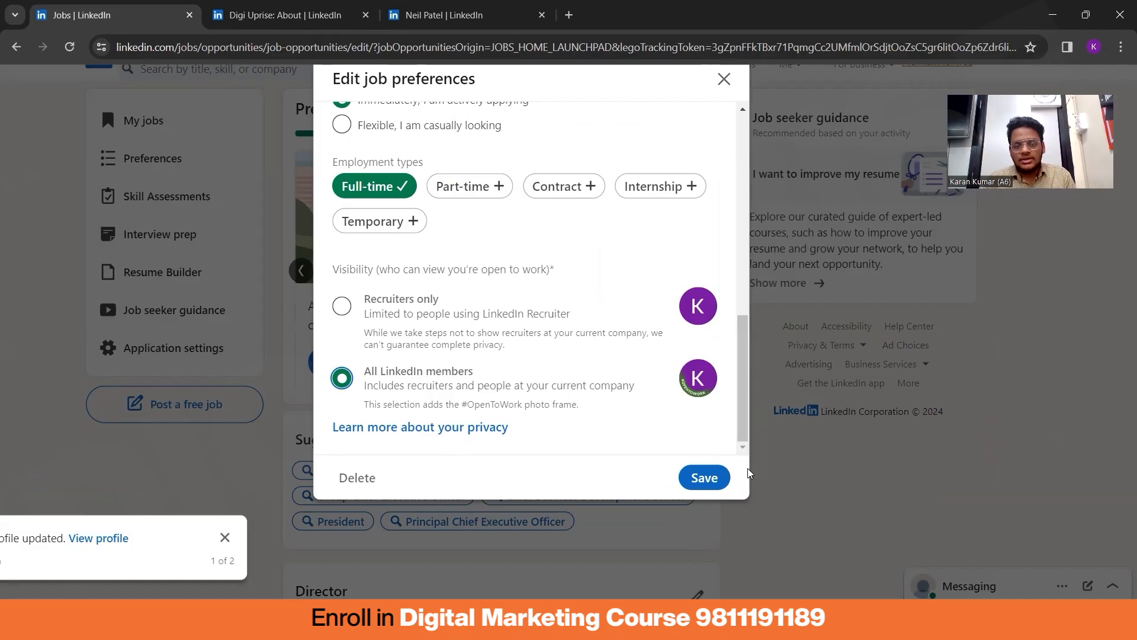
click(686, 480)
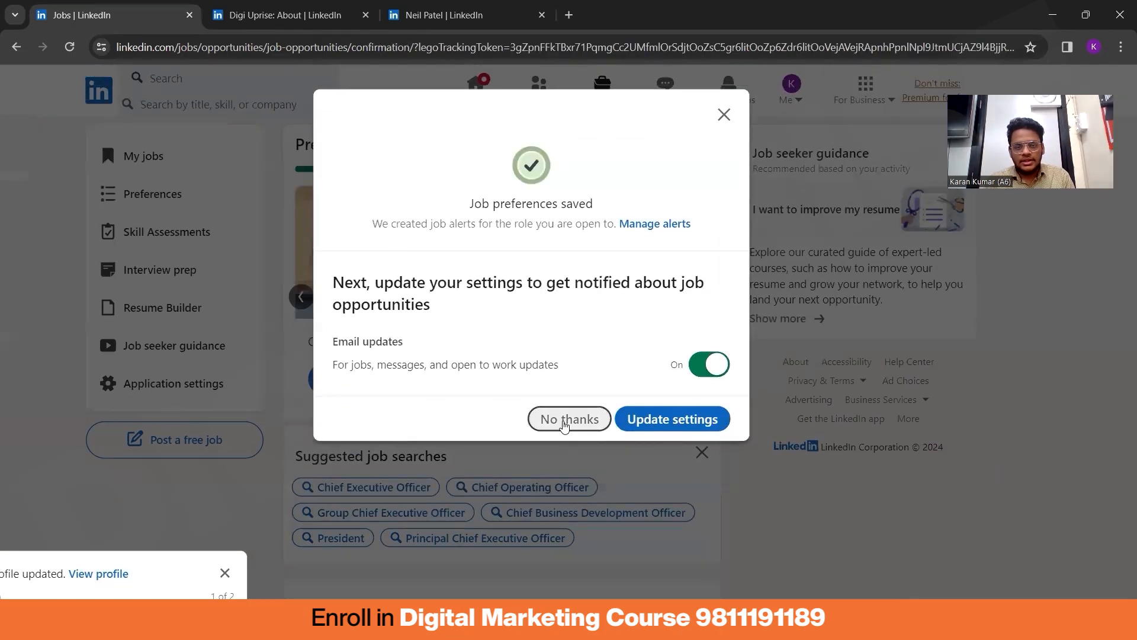
click(586, 421)
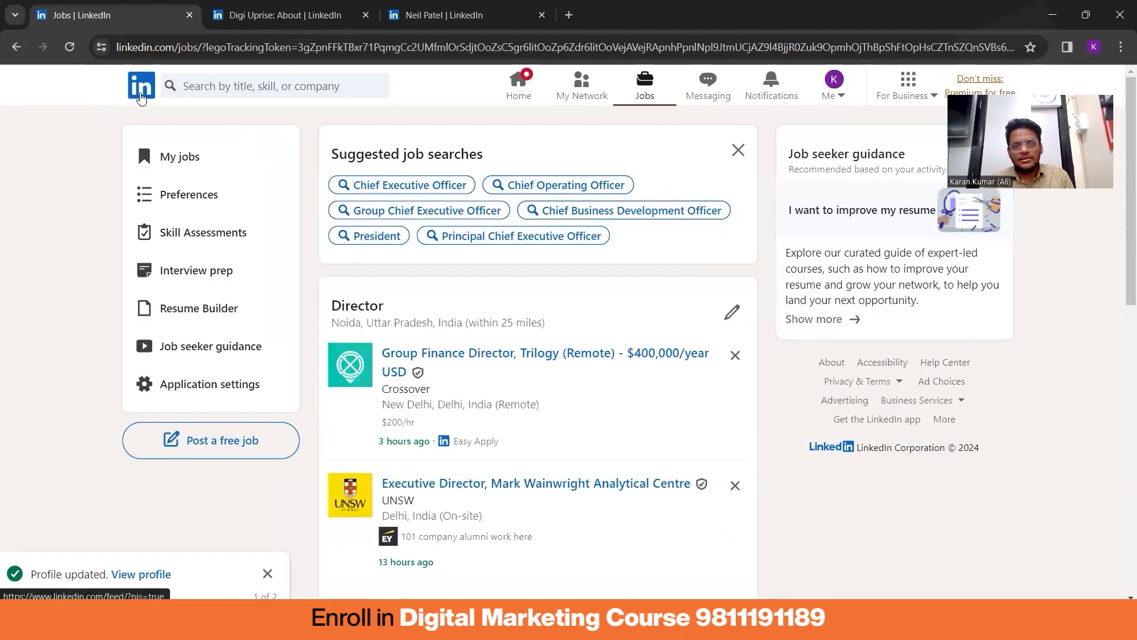
Look at the Skill Assessments page linked from the jobs page.
click(109, 85)
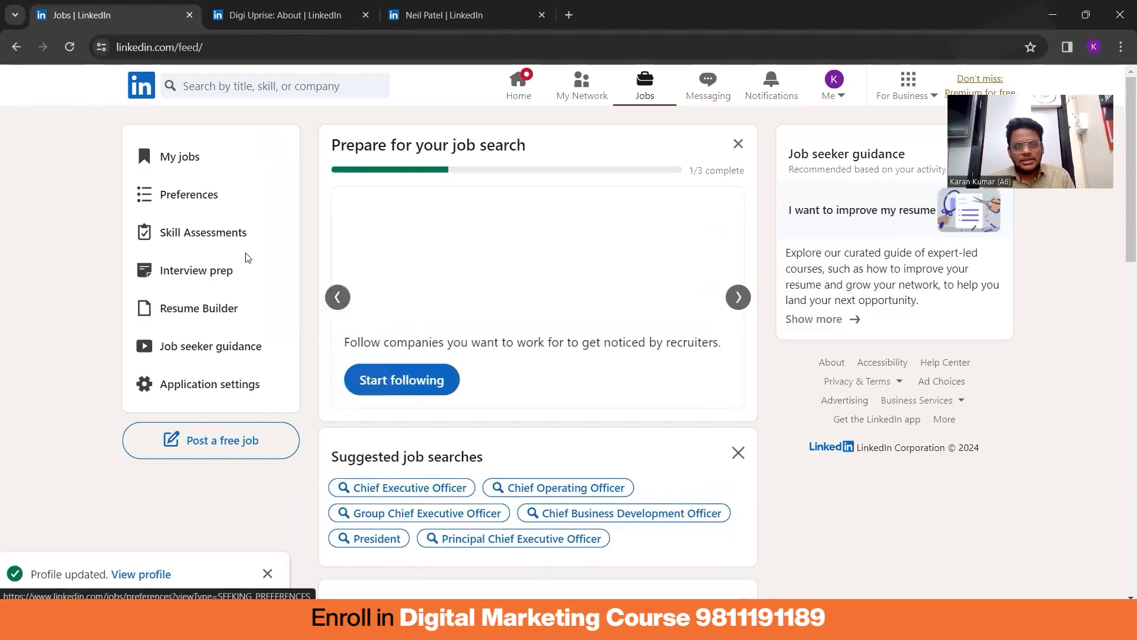
click(177, 205)
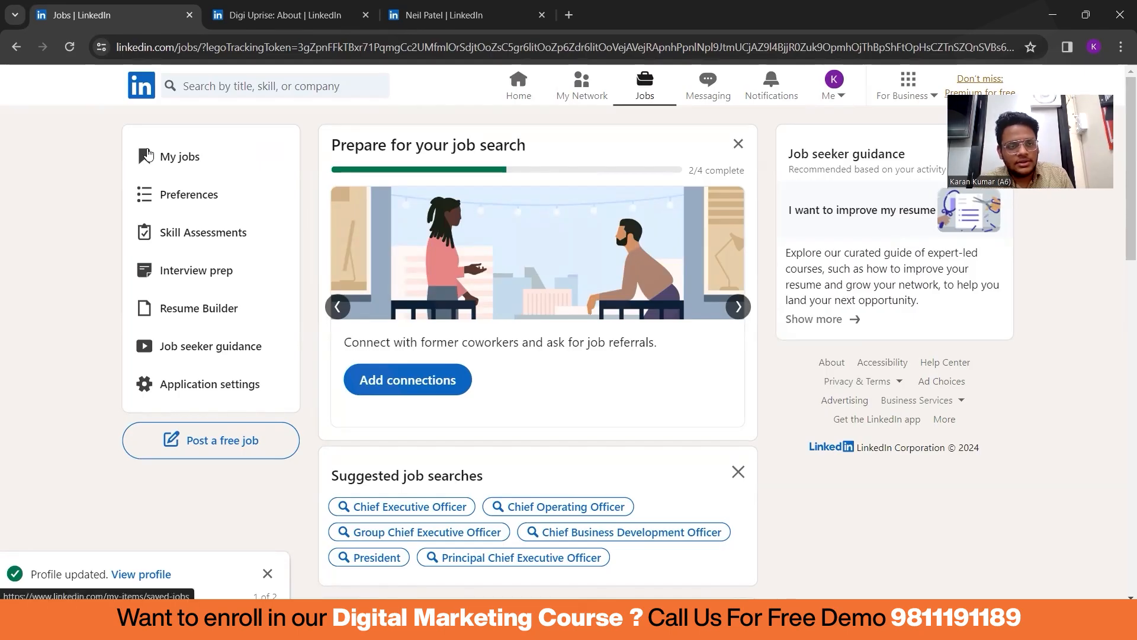
click(212, 238)
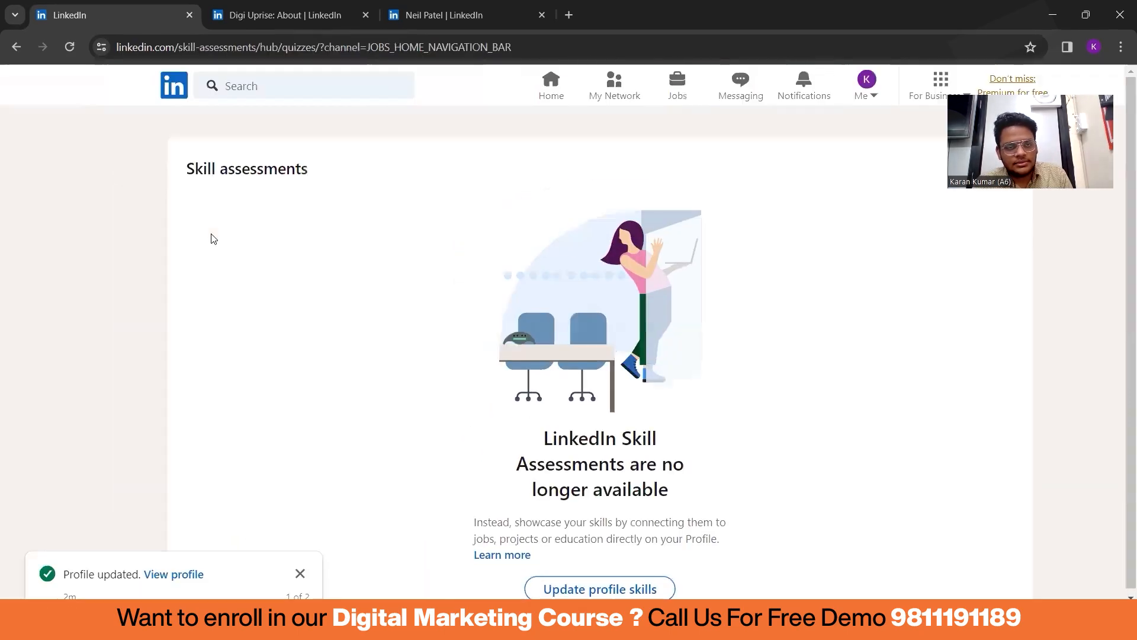
Return to the home feed and open the account's own profile page.
click(560, 102)
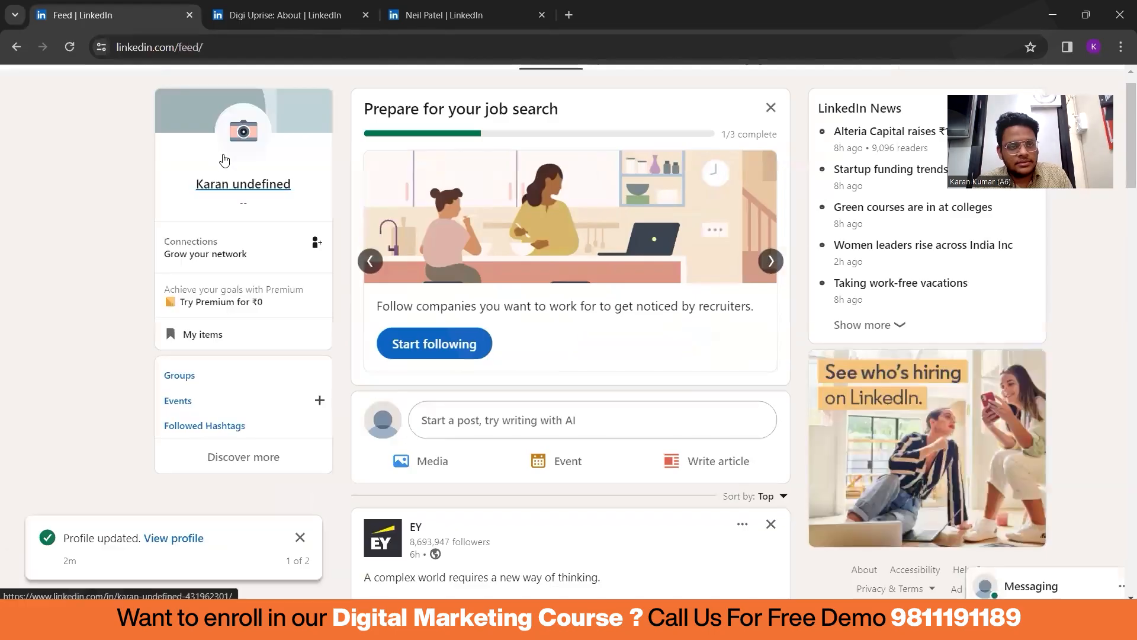
click(259, 194)
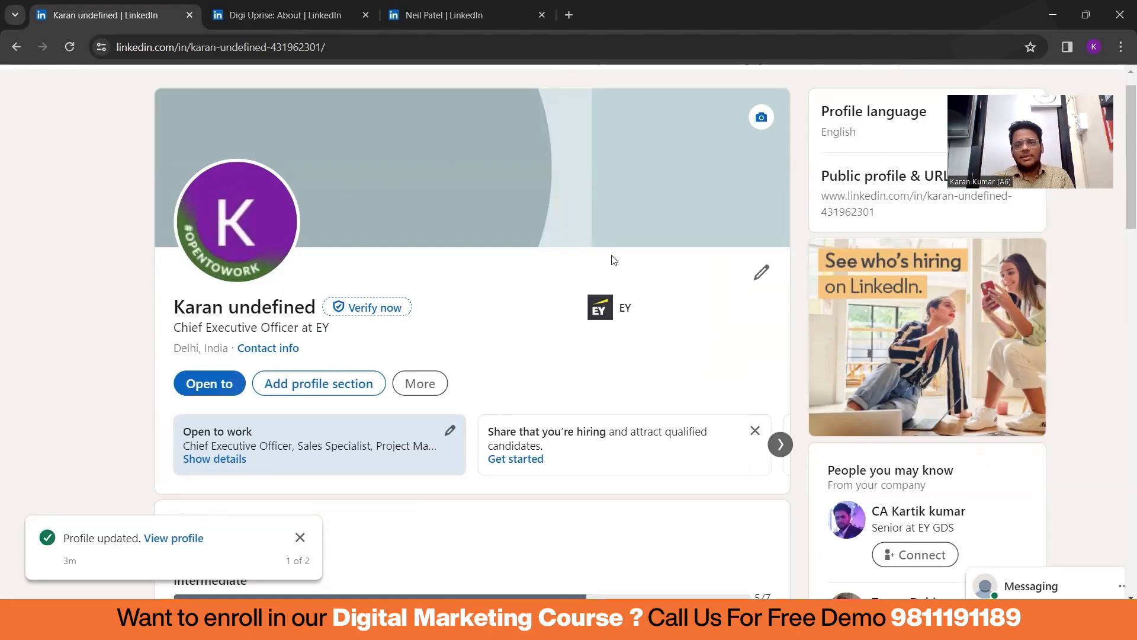
Try setting the pronouns to He/Him in the profile intro form and discard the changes.
click(760, 272)
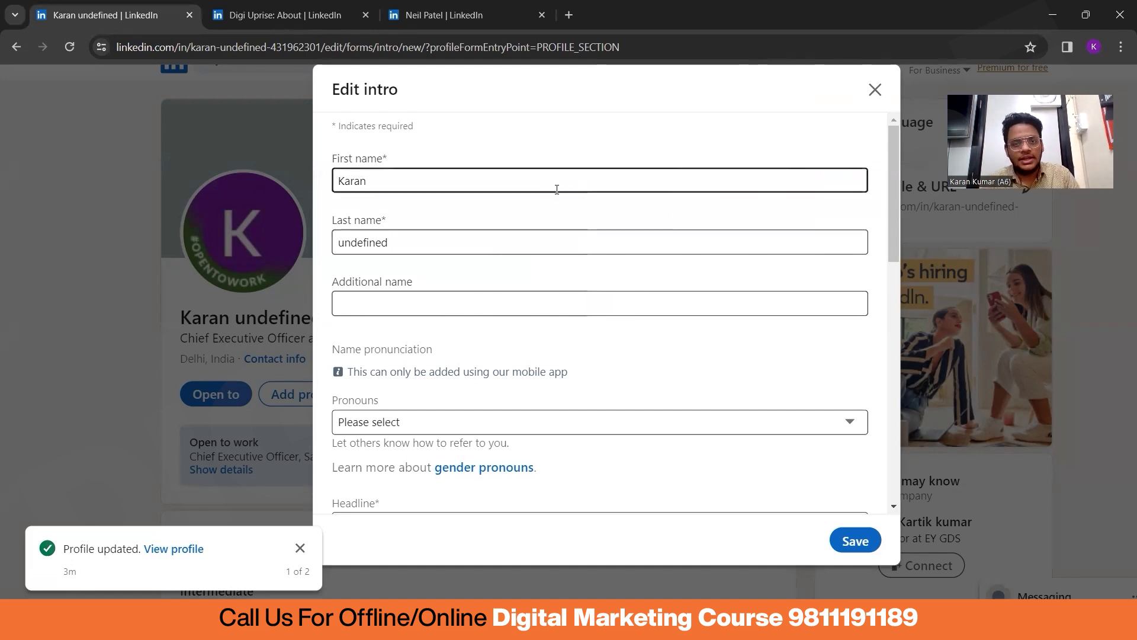
click(536, 248)
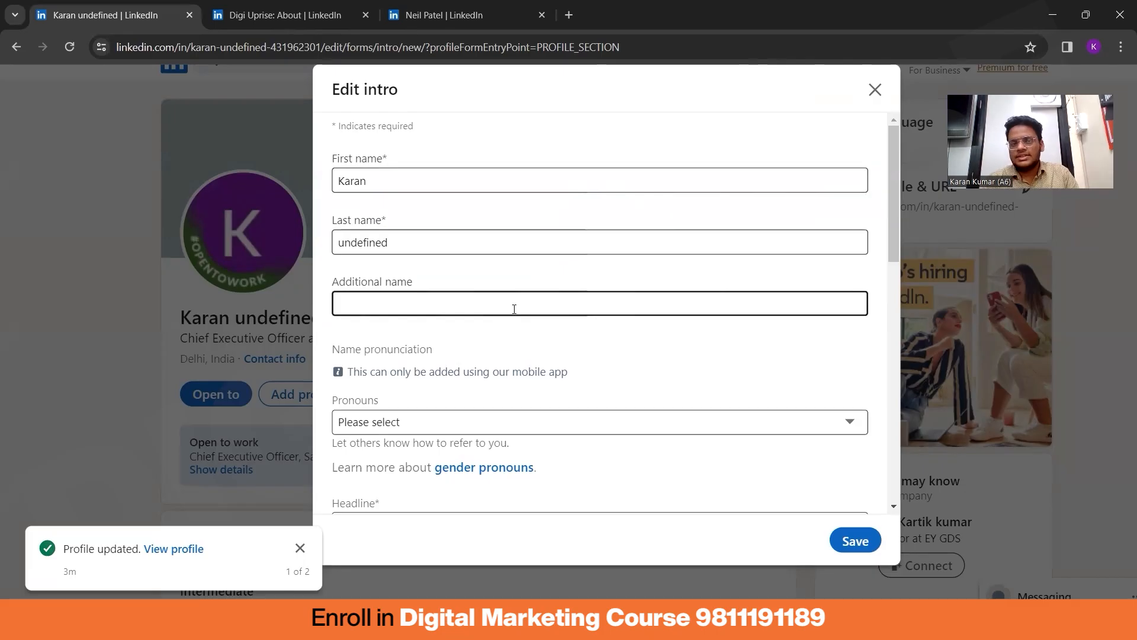
scroll(513, 309, down, 2)
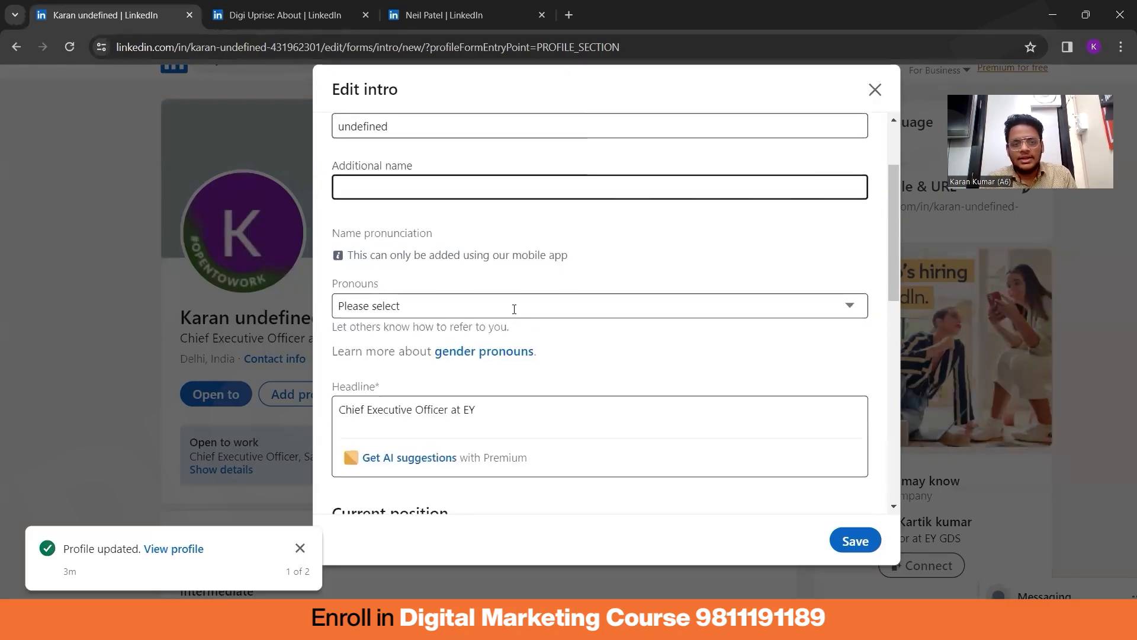
click(550, 323)
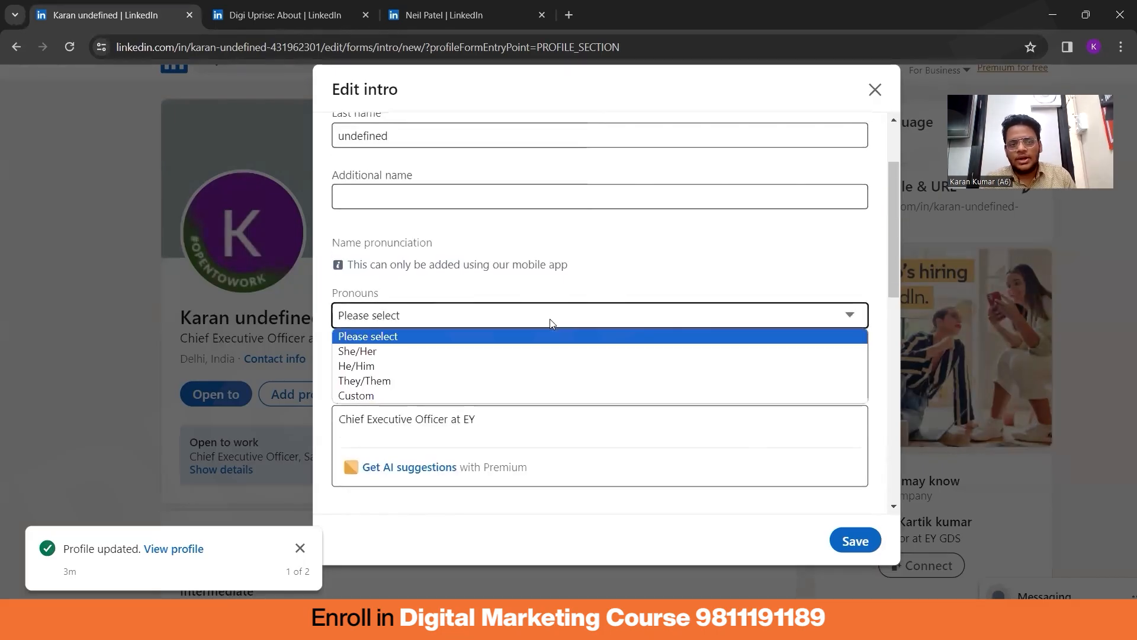
click(562, 366)
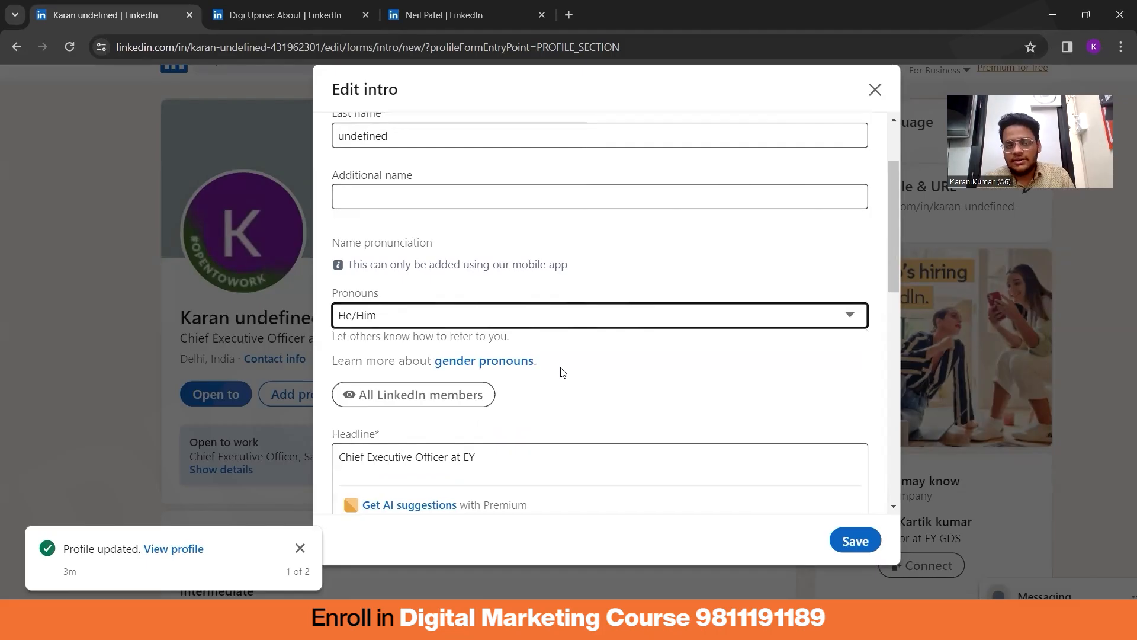
scroll(562, 373, down, 1)
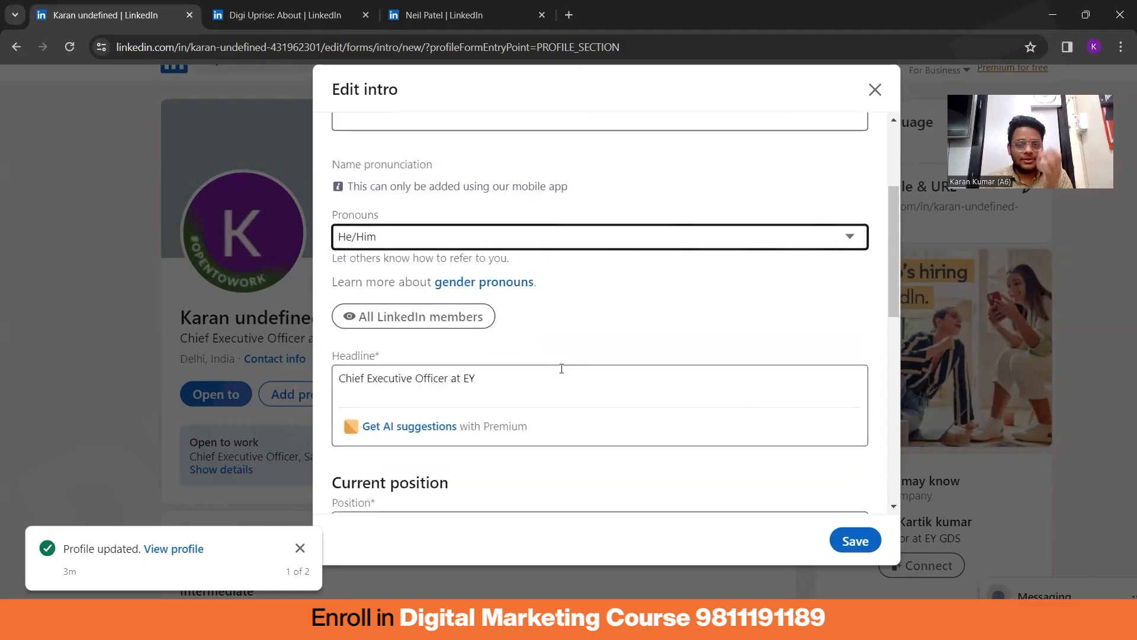
scroll(562, 368, down, 1)
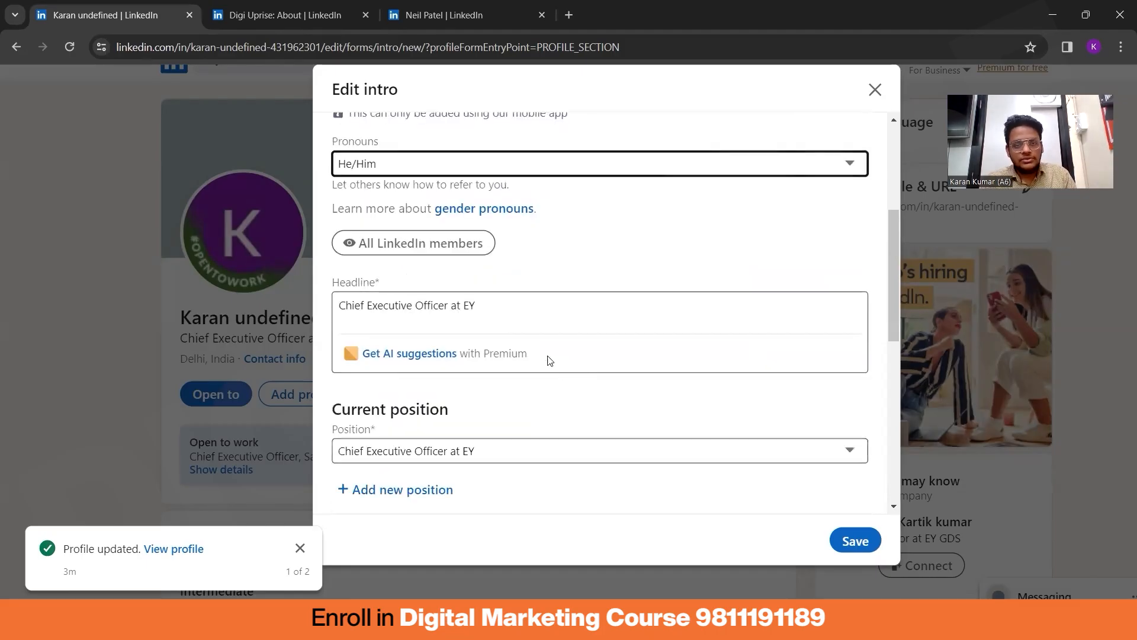
click(533, 303)
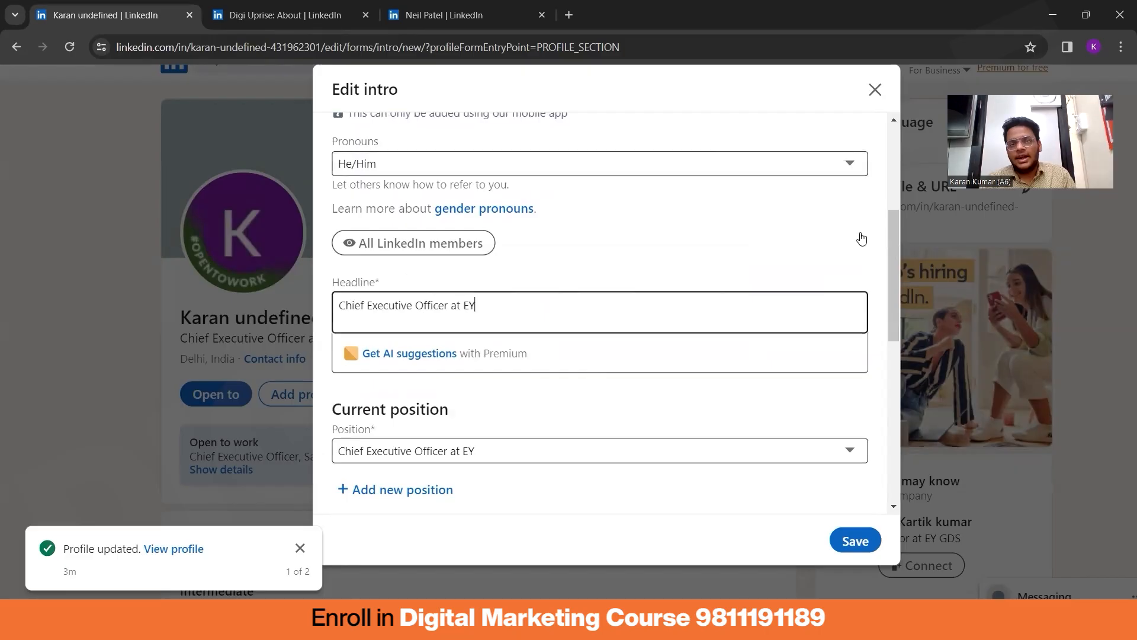
click(875, 89)
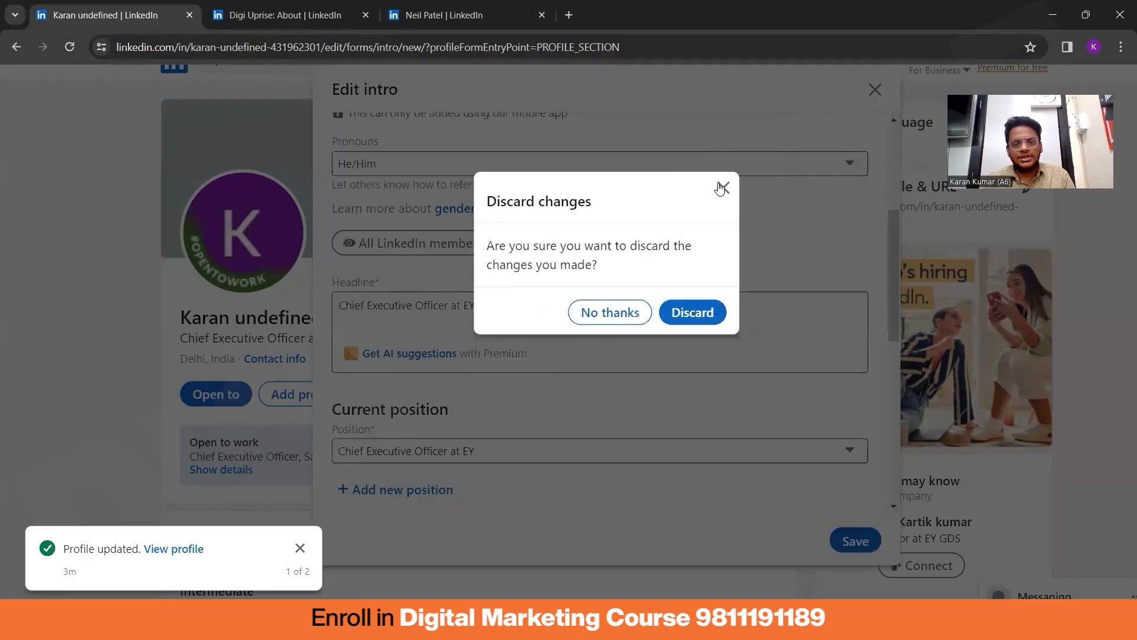
click(616, 309)
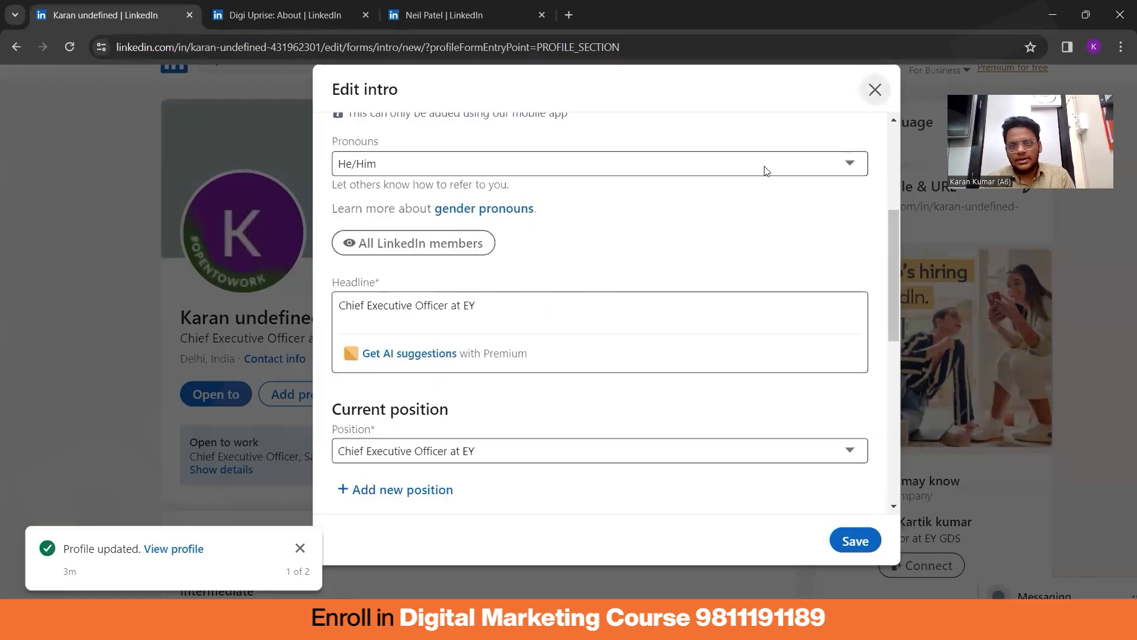
click(874, 89)
click(680, 312)
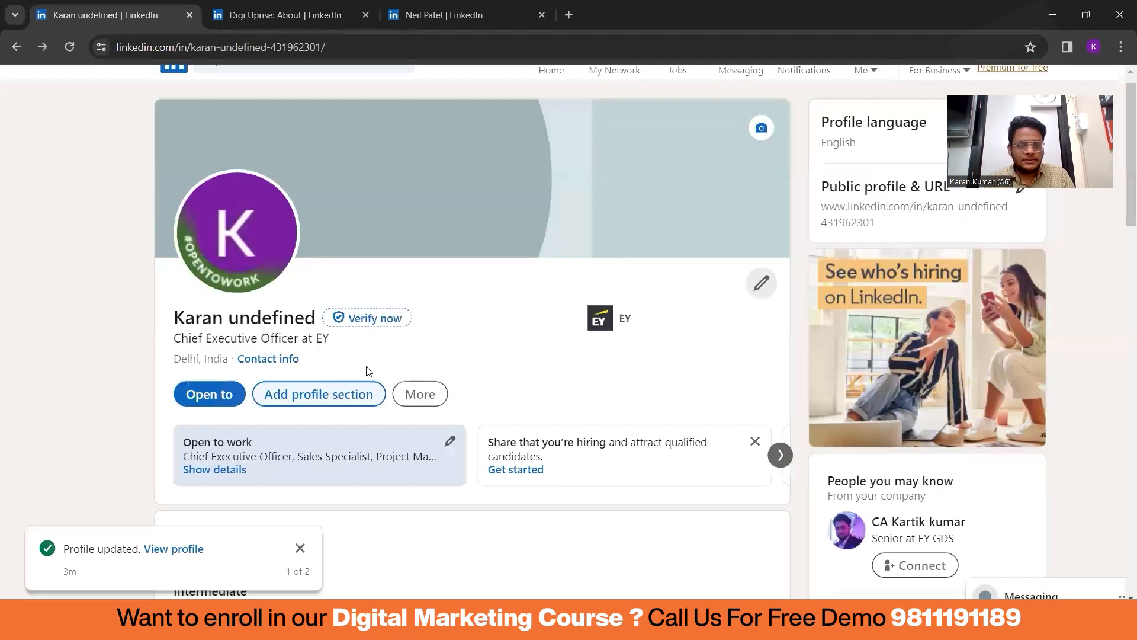
Examine the headline beneath the profile name at a larger page zoom.
key(ctrl+plus)
key(ctrl+plus)
key(ctrl+plus)
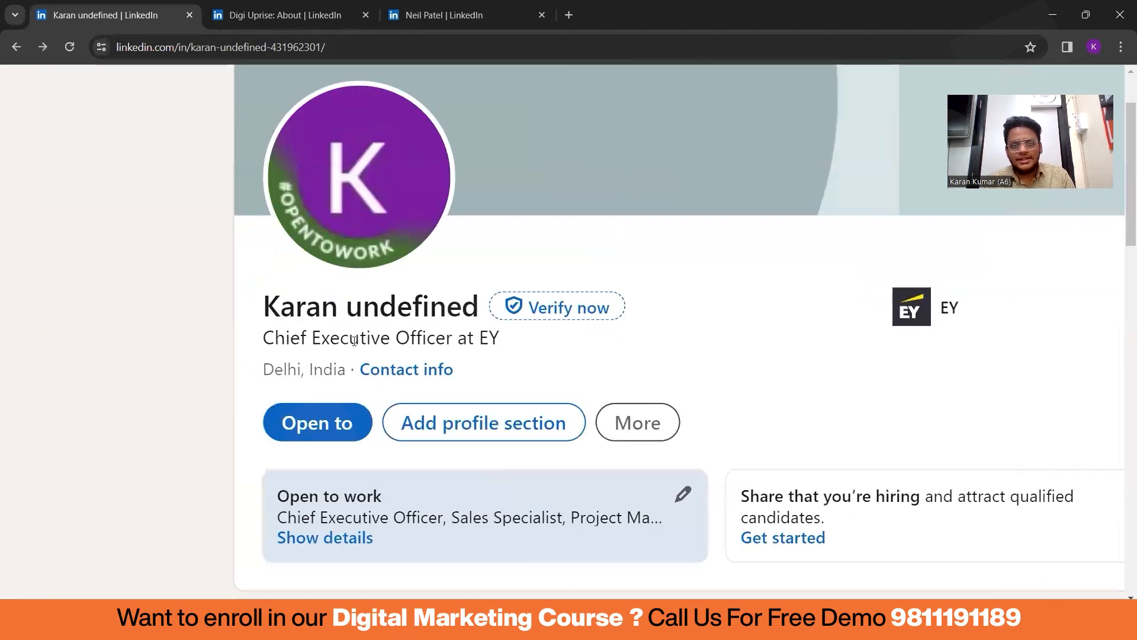
triple_click(354, 340)
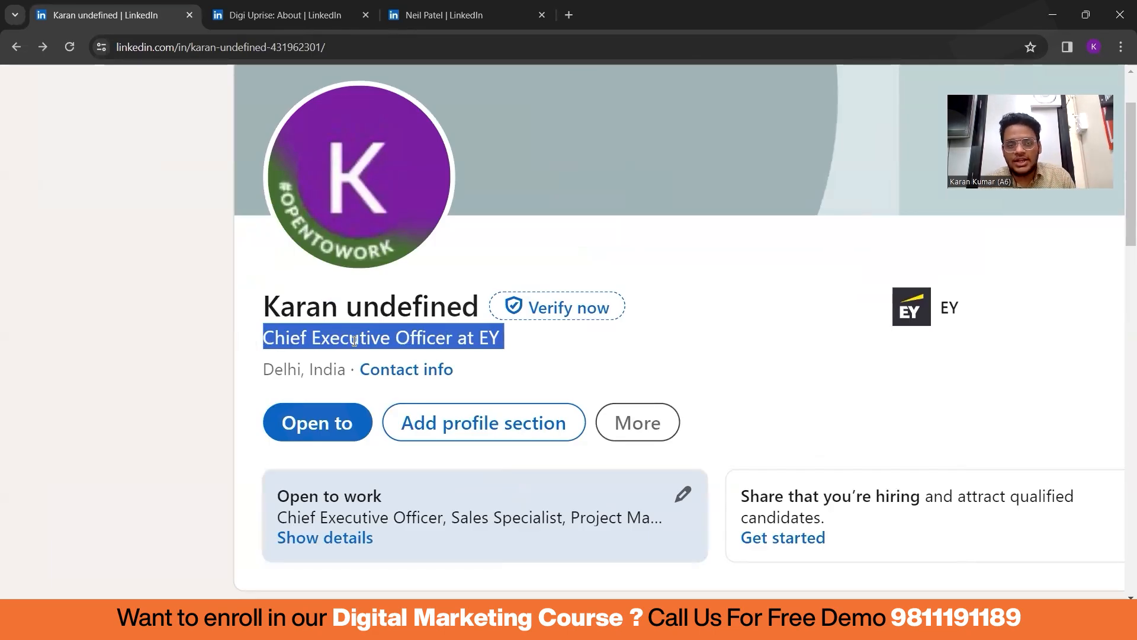
scroll(354, 341, right, 4)
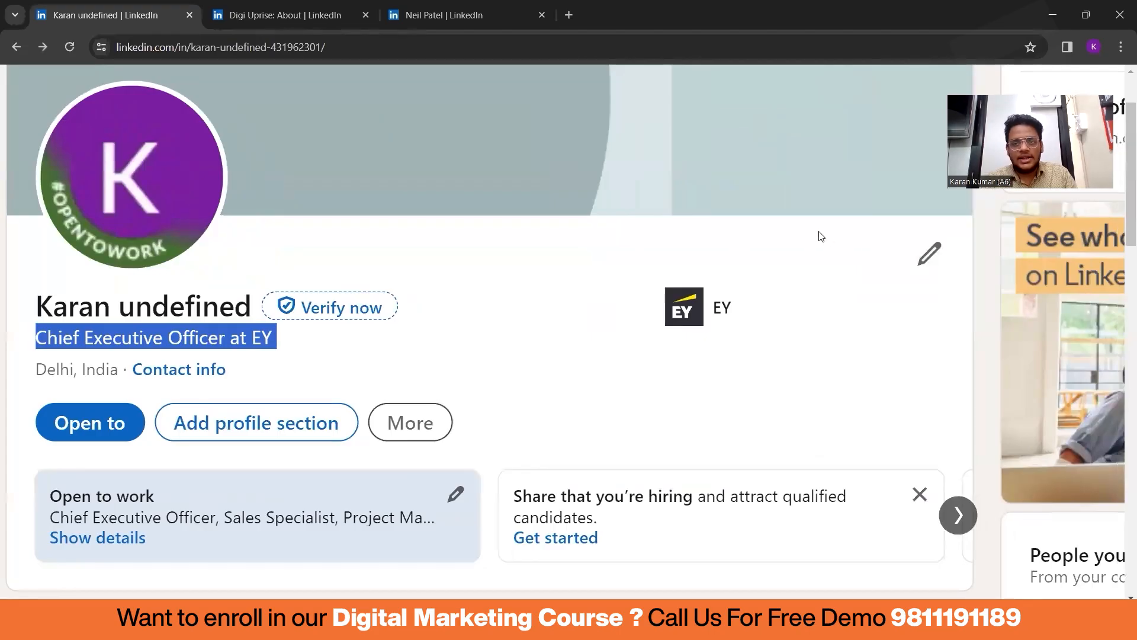
Review the current position and industry in the intro form, and open the form for adding a new education.
click(910, 259)
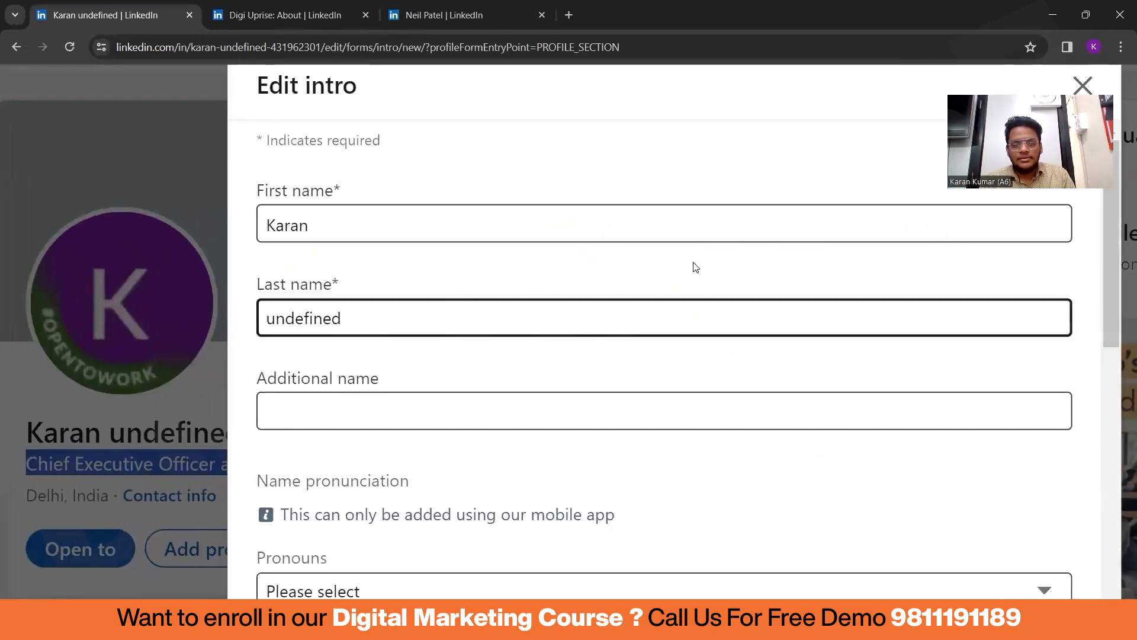
scroll(700, 300, down, 7)
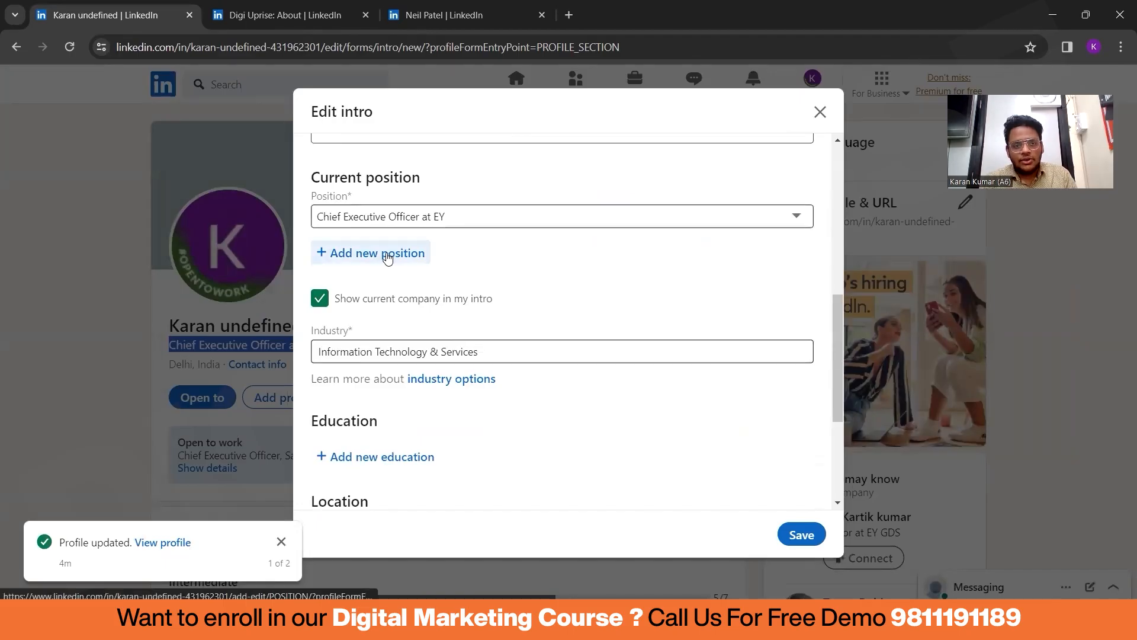
scroll(388, 256, down, 1)
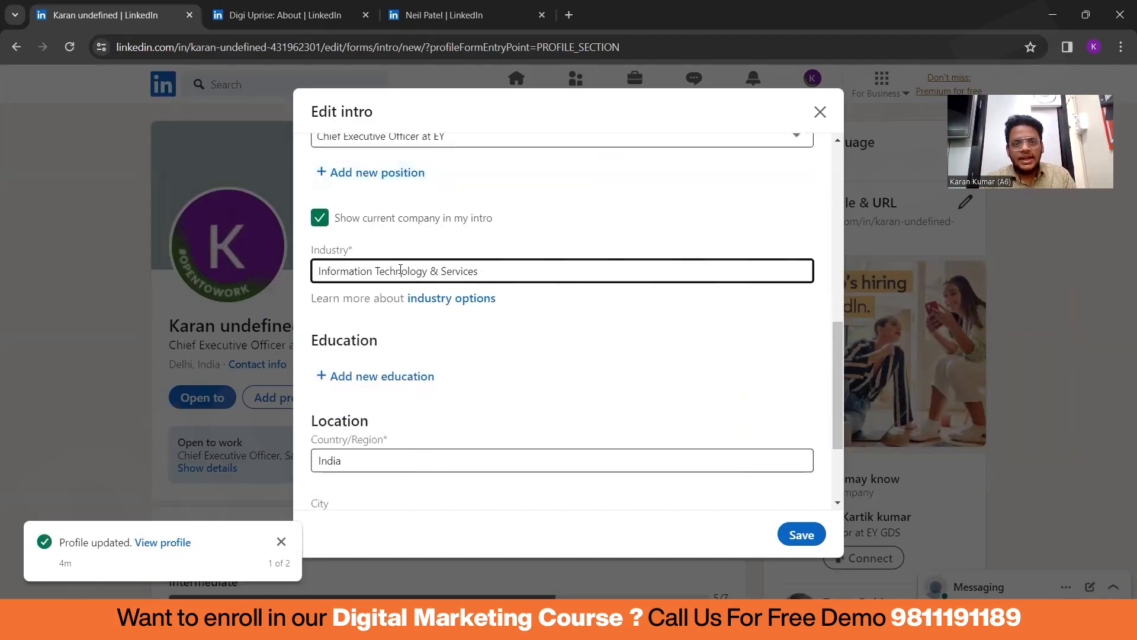
triple_click(401, 269)
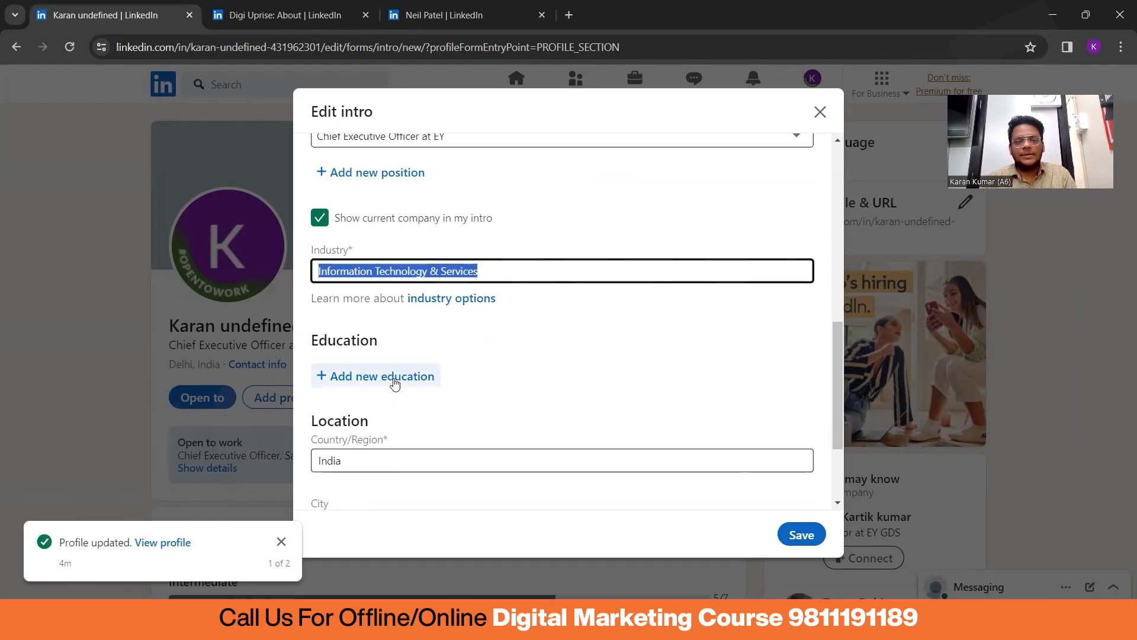
click(394, 379)
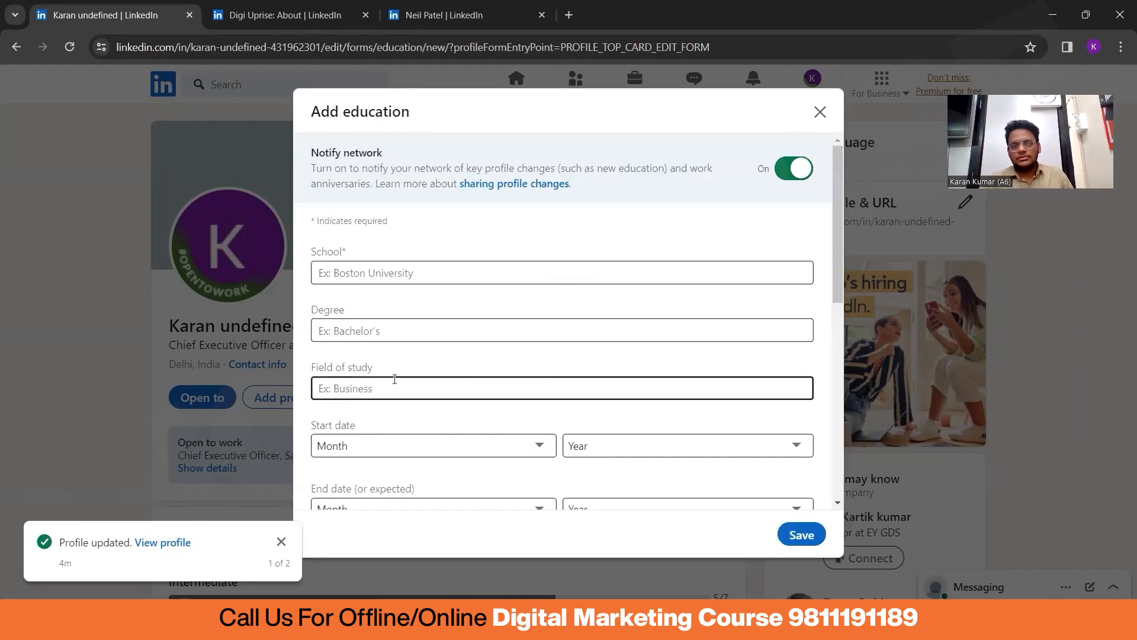
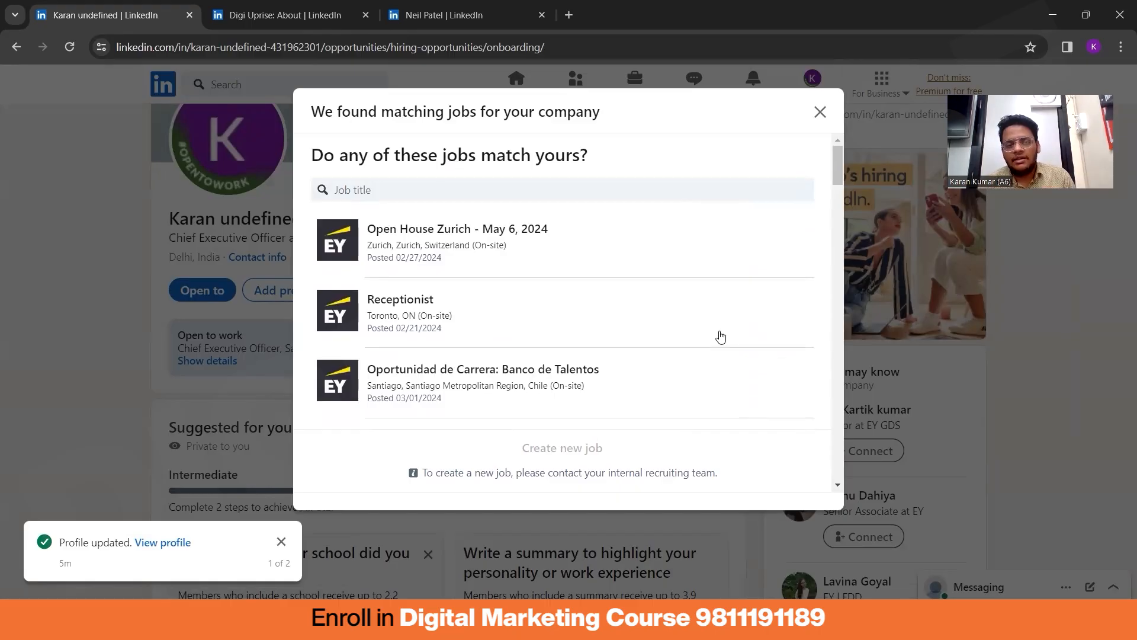
Close the matching jobs dialog and review the profile's suggestions, analytics and resources sections.
click(819, 112)
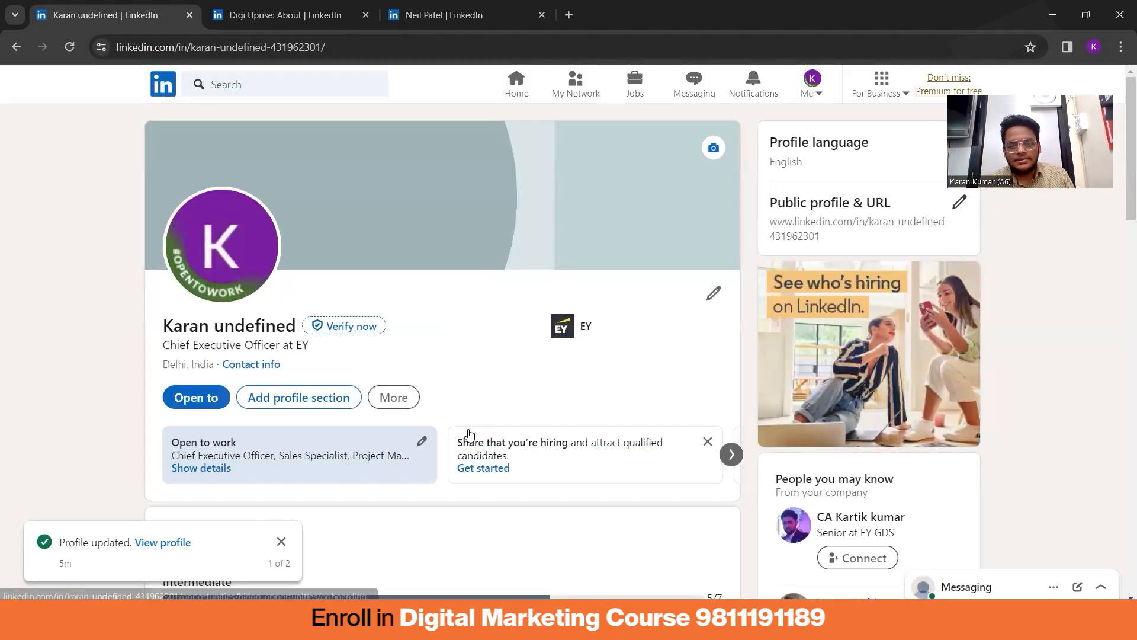
scroll(474, 429, down, 5)
scroll(308, 487, down, 4)
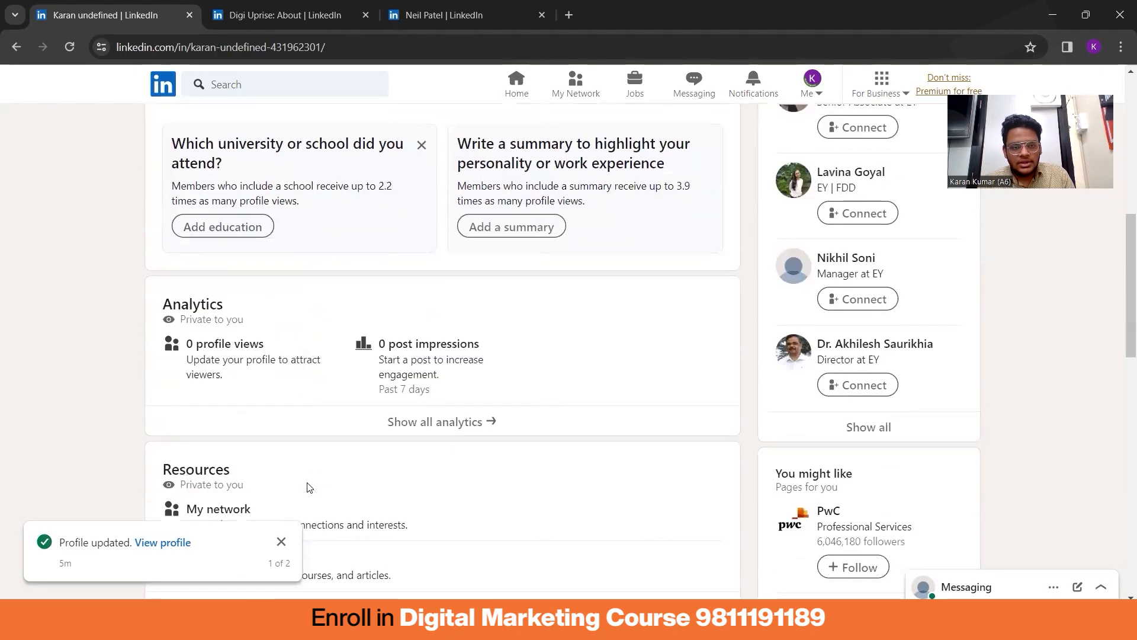
scroll(306, 484, up, 3)
scroll(306, 483, down, 3)
scroll(308, 487, up, 2)
scroll(308, 487, up, 3)
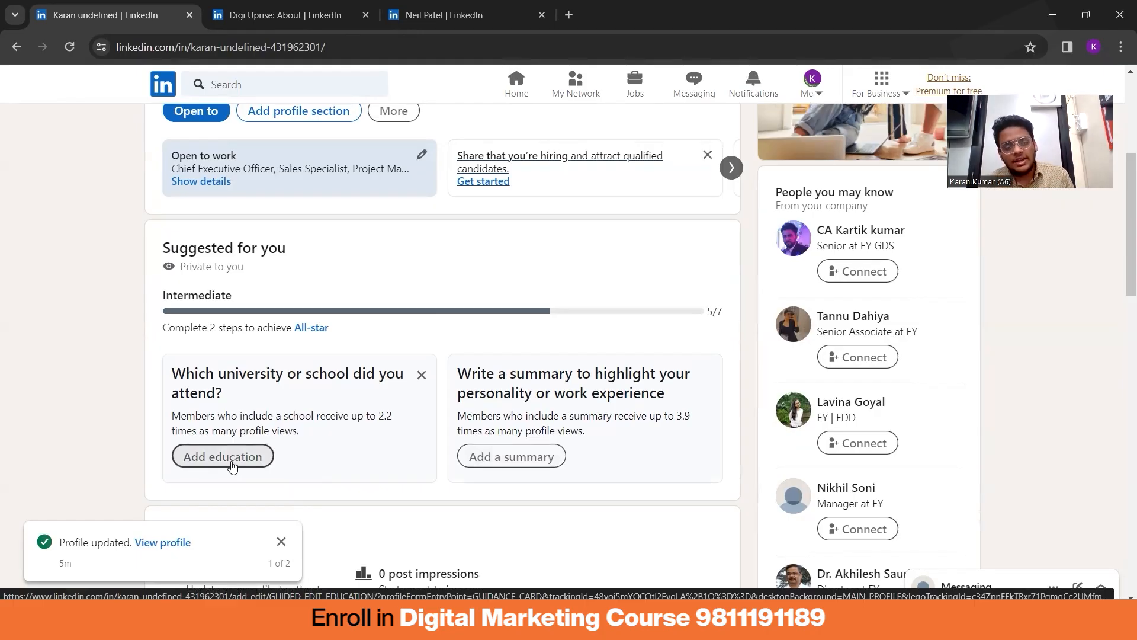
scroll(232, 466, down, 2)
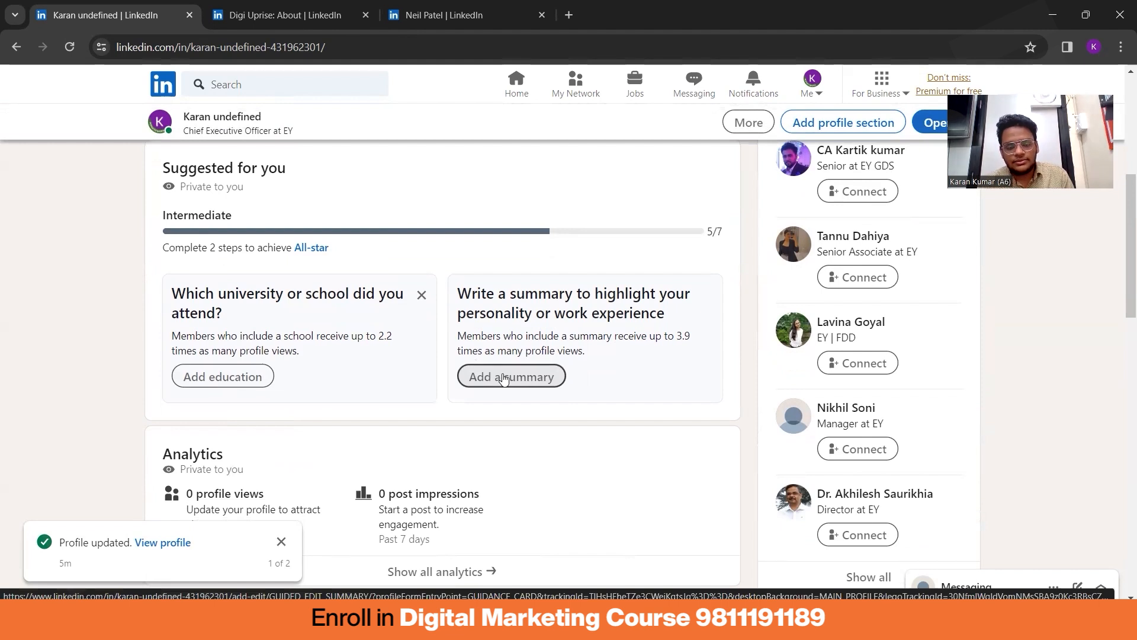
Look at the Add summary form from the profile suggestions and close it without saving.
click(503, 376)
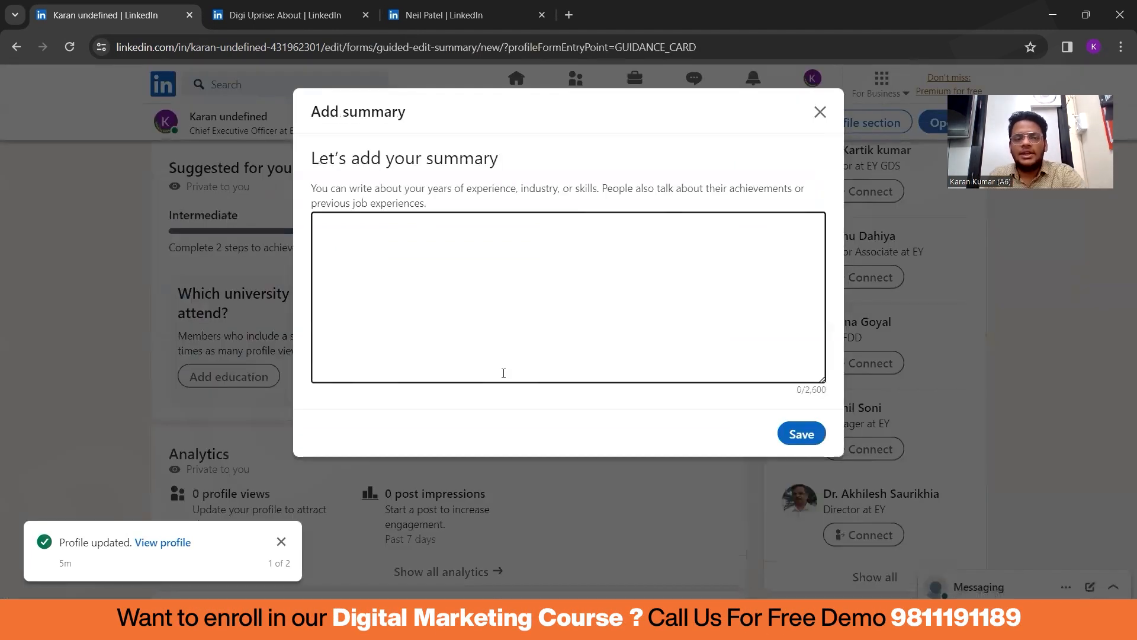
click(513, 318)
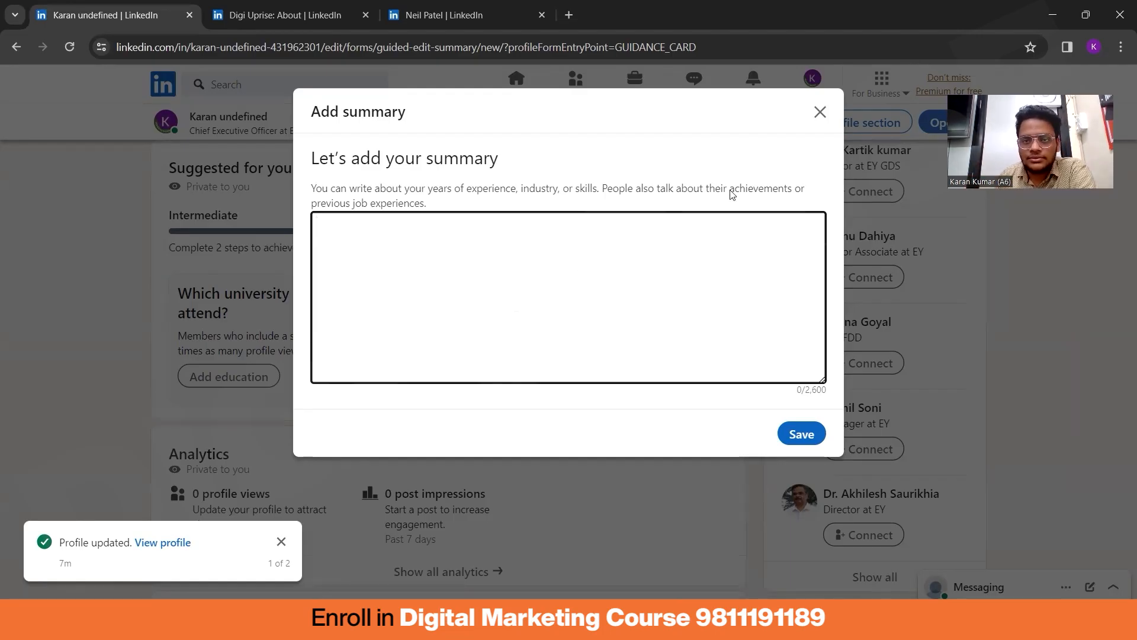
click(819, 112)
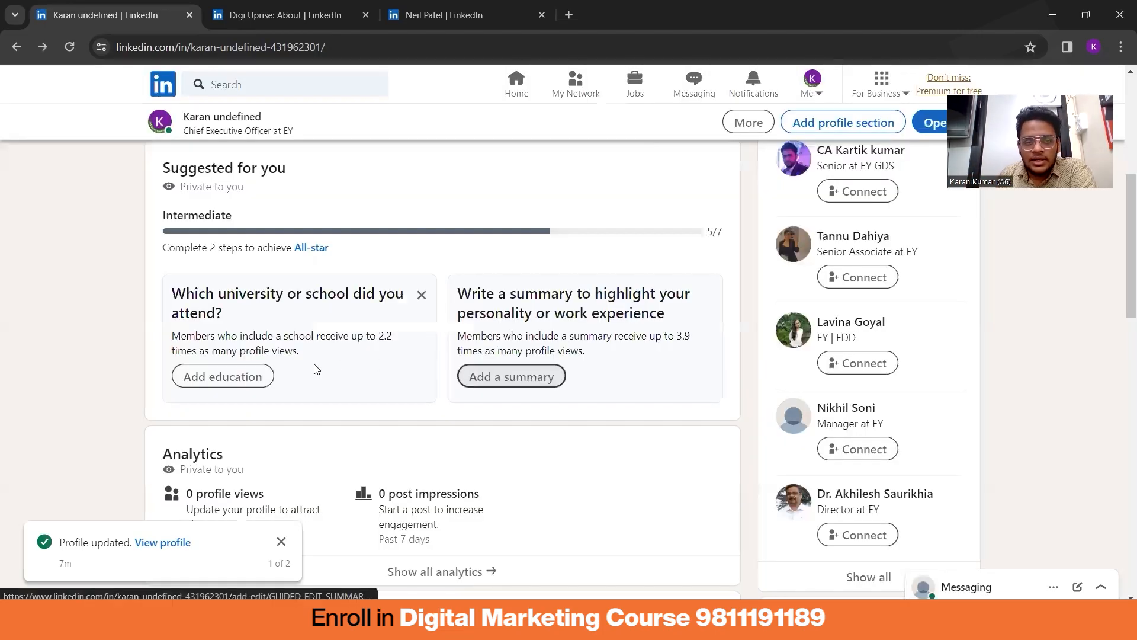
Look through the full list of profile resources and return to the profile page.
scroll(349, 330, down, 5)
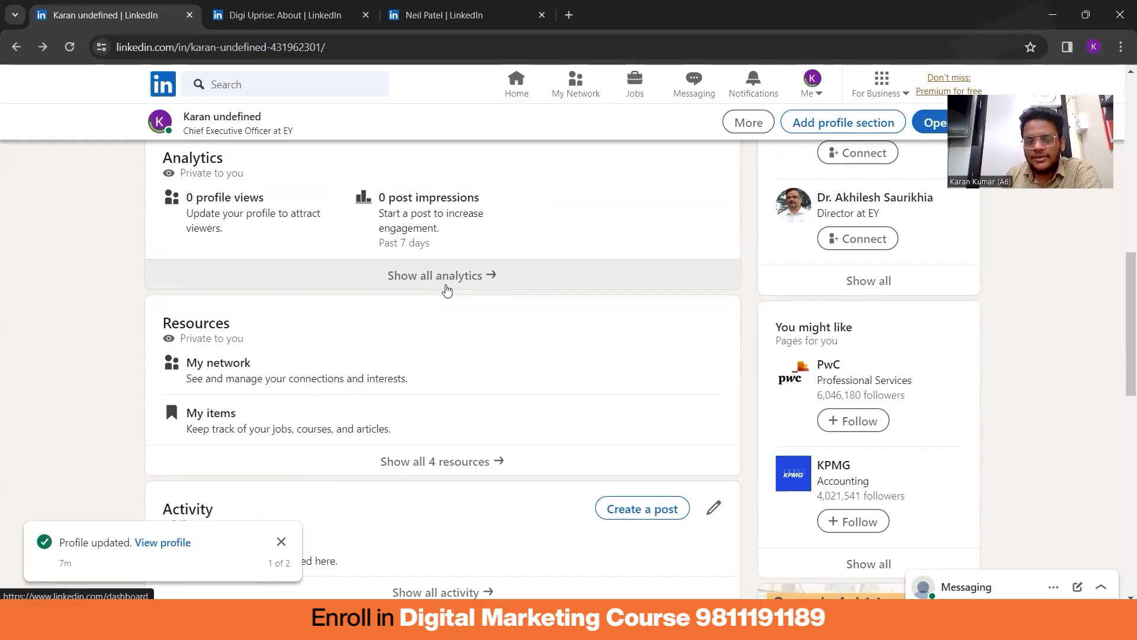
scroll(429, 355, down, 2)
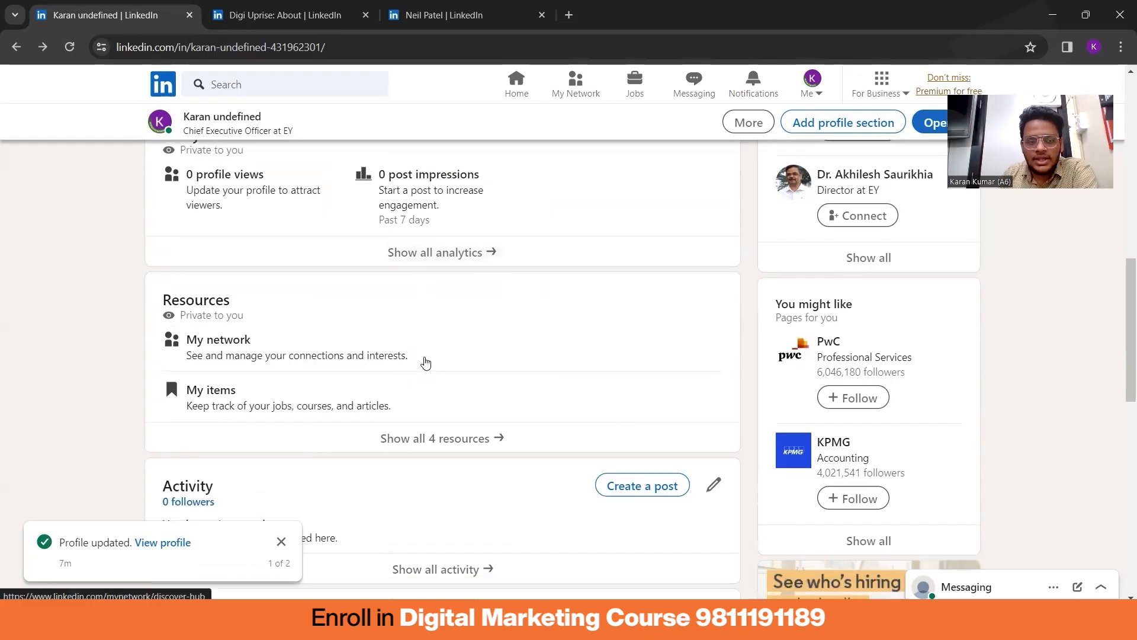
click(483, 385)
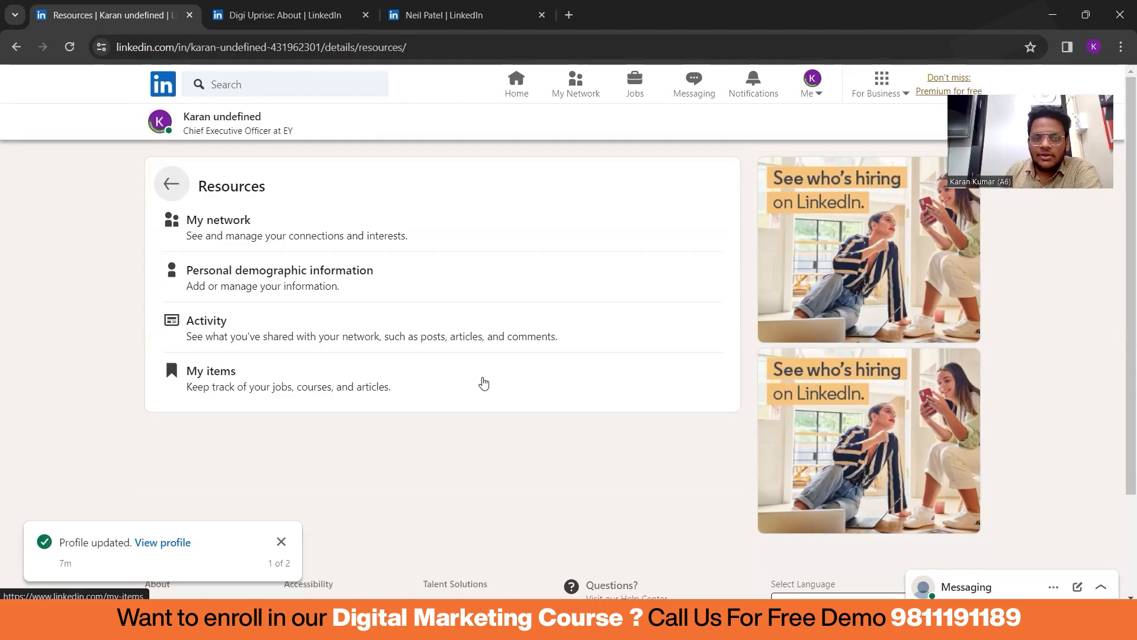
click(171, 184)
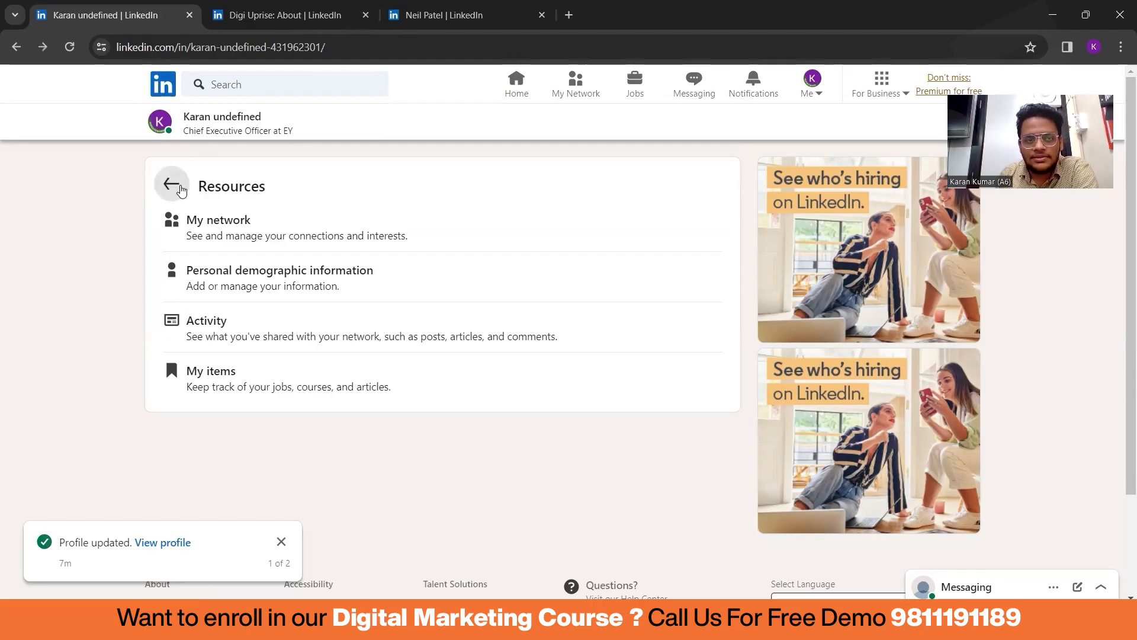
Open the complete list of skills on the profile and look through its entries.
scroll(334, 326, down, 7)
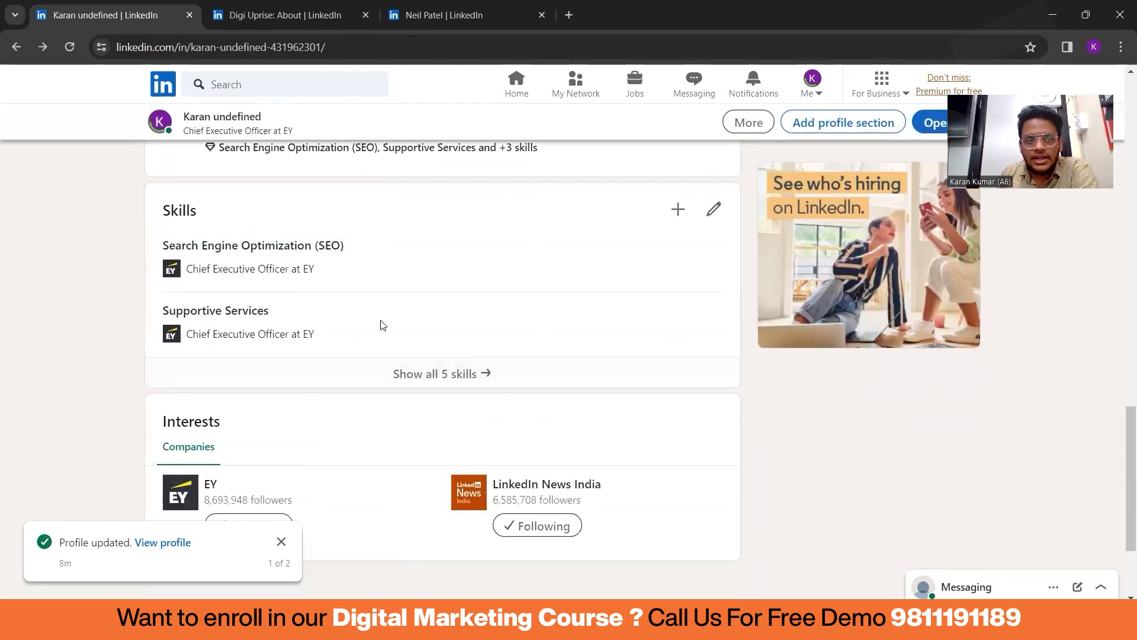
click(455, 371)
scroll(579, 223, down, 2)
scroll(578, 223, up, 2)
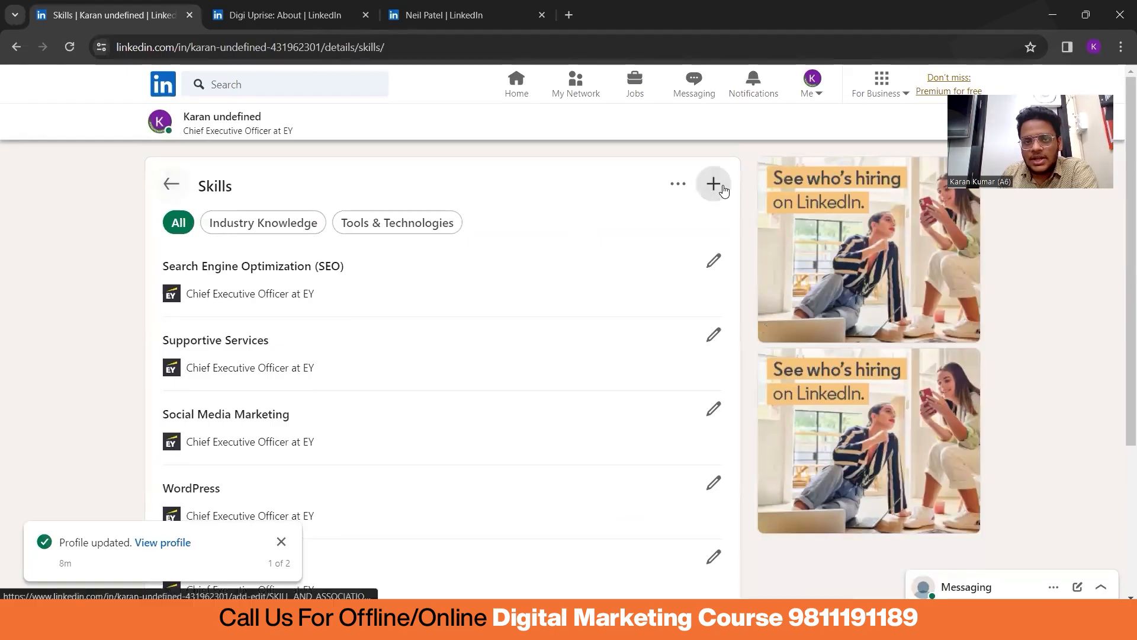
Add the suggested skill Search Engine Marketing (SEM) to the profile and dismiss the offer to add more skills.
click(714, 184)
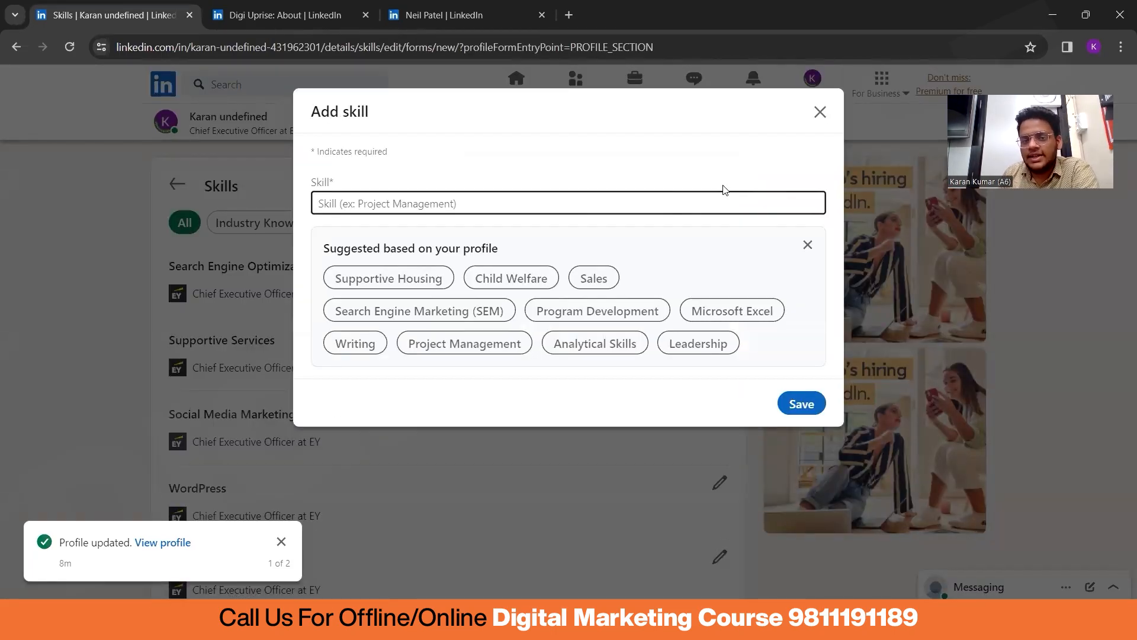
click(419, 311)
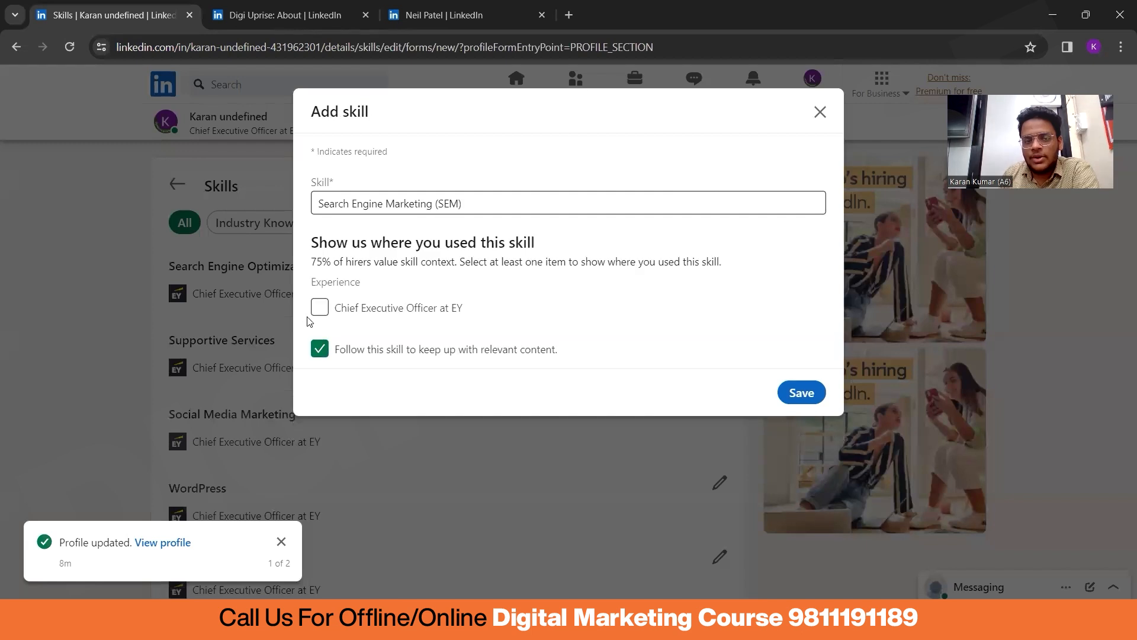
click(802, 392)
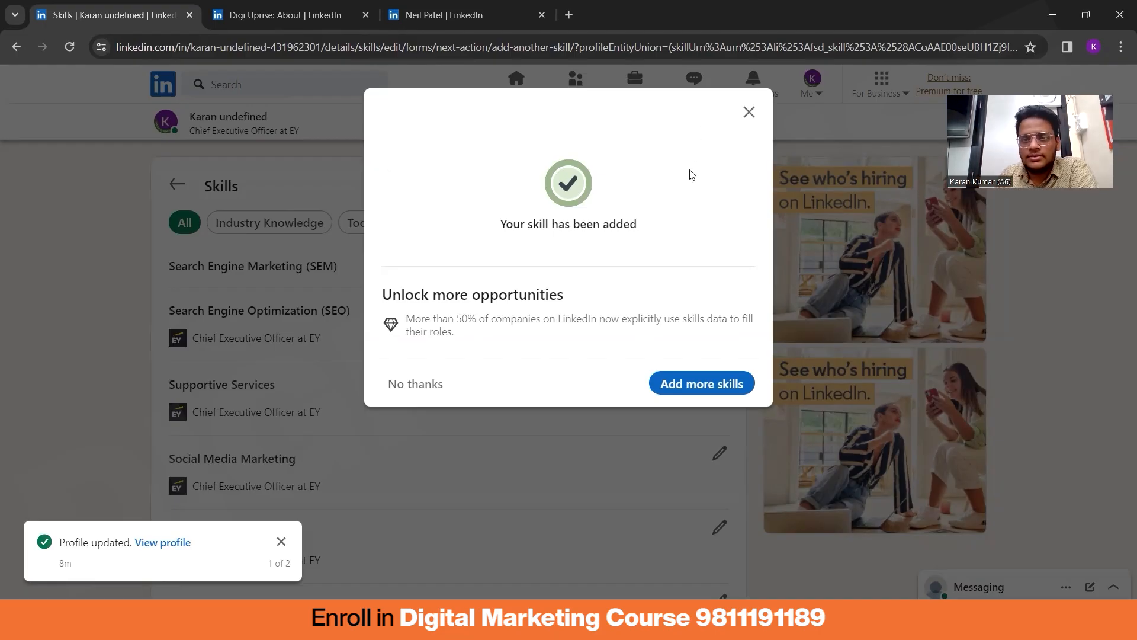
click(746, 114)
Return to the profile page and look over its activity, experience, skills, interests and intro sections.
click(171, 184)
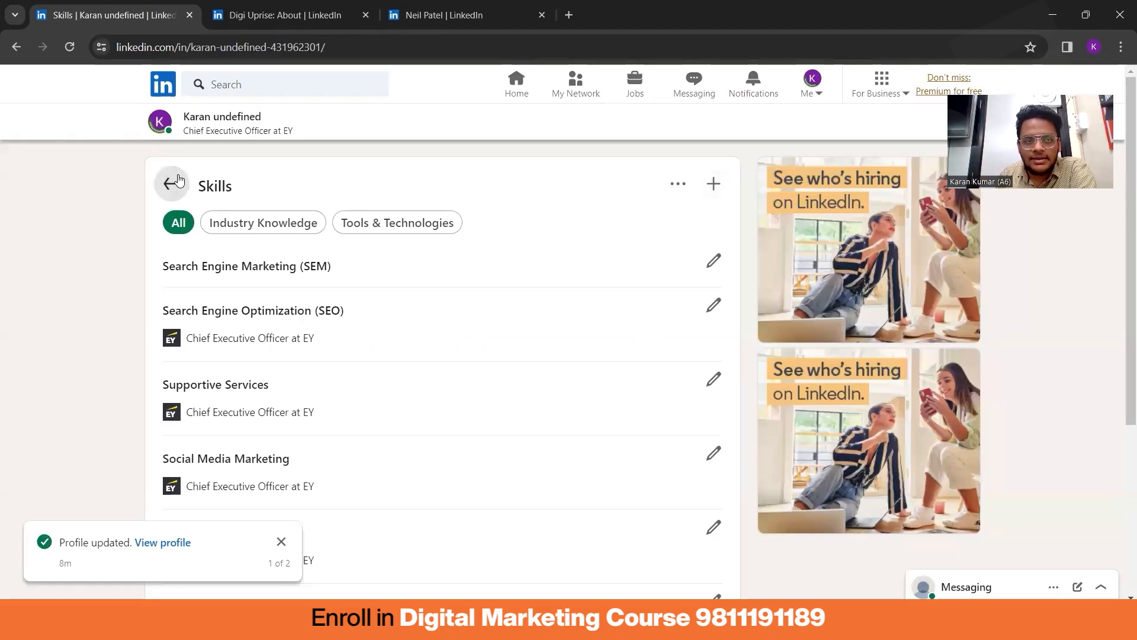
scroll(420, 302, down, 15)
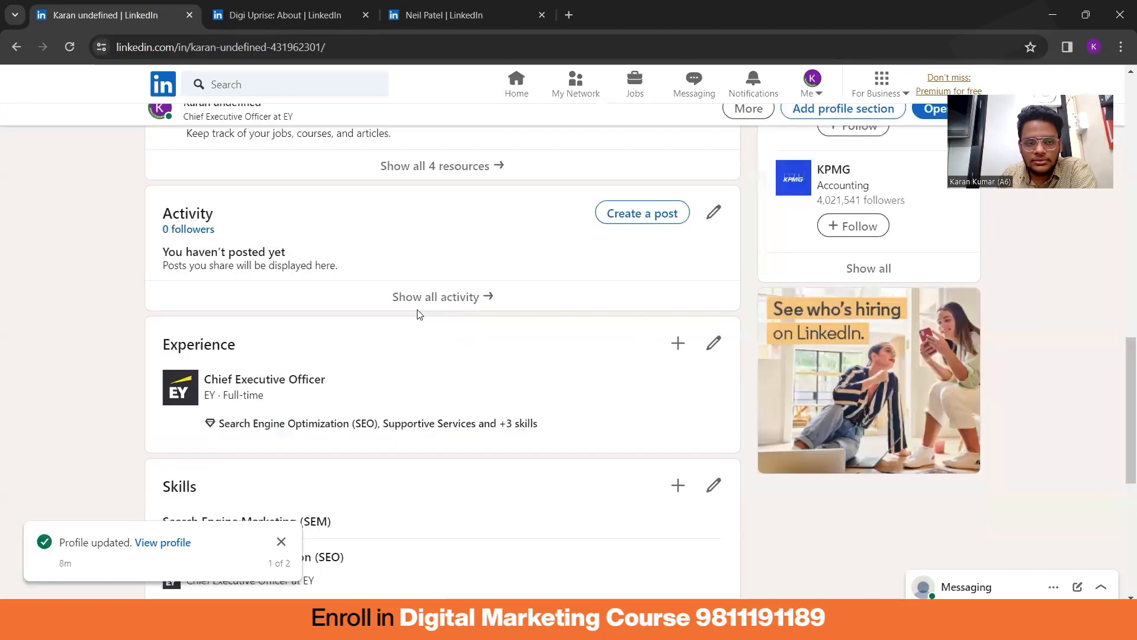
scroll(421, 311, up, 6)
scroll(422, 312, down, 3)
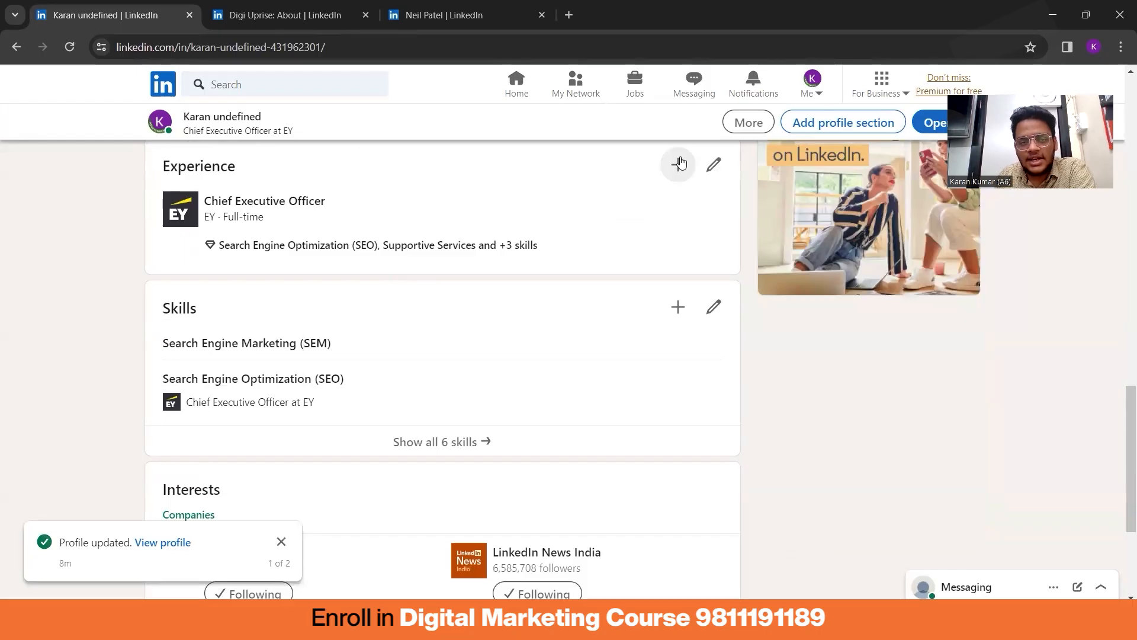
scroll(607, 307, down, 4)
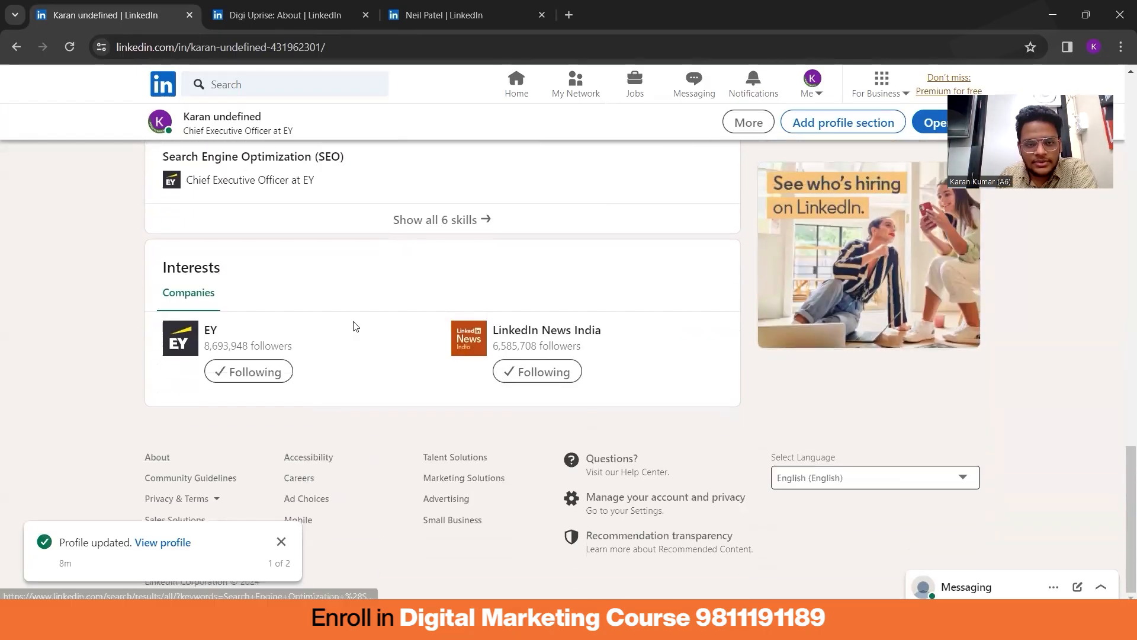
scroll(528, 279, up, 4)
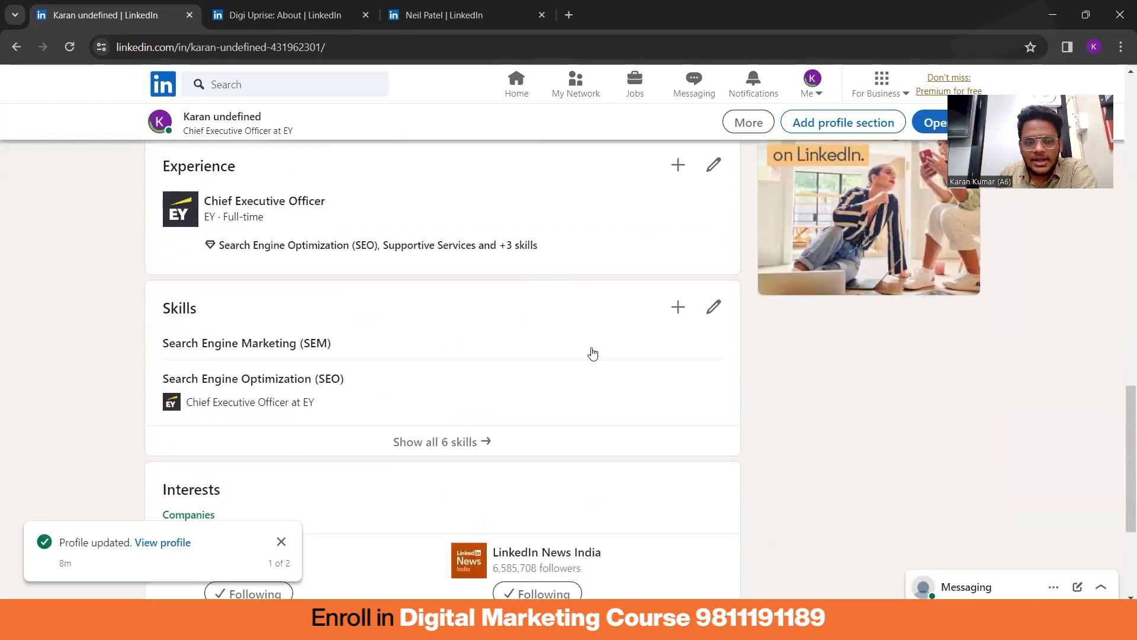
scroll(698, 432, up, 15)
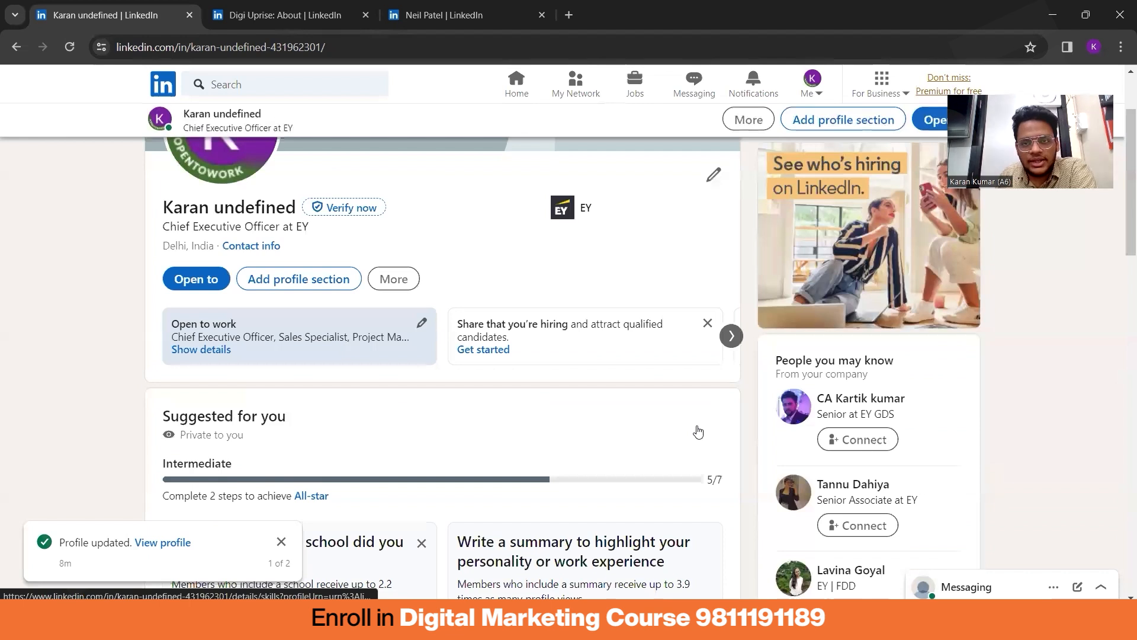
scroll(698, 432, up, 2)
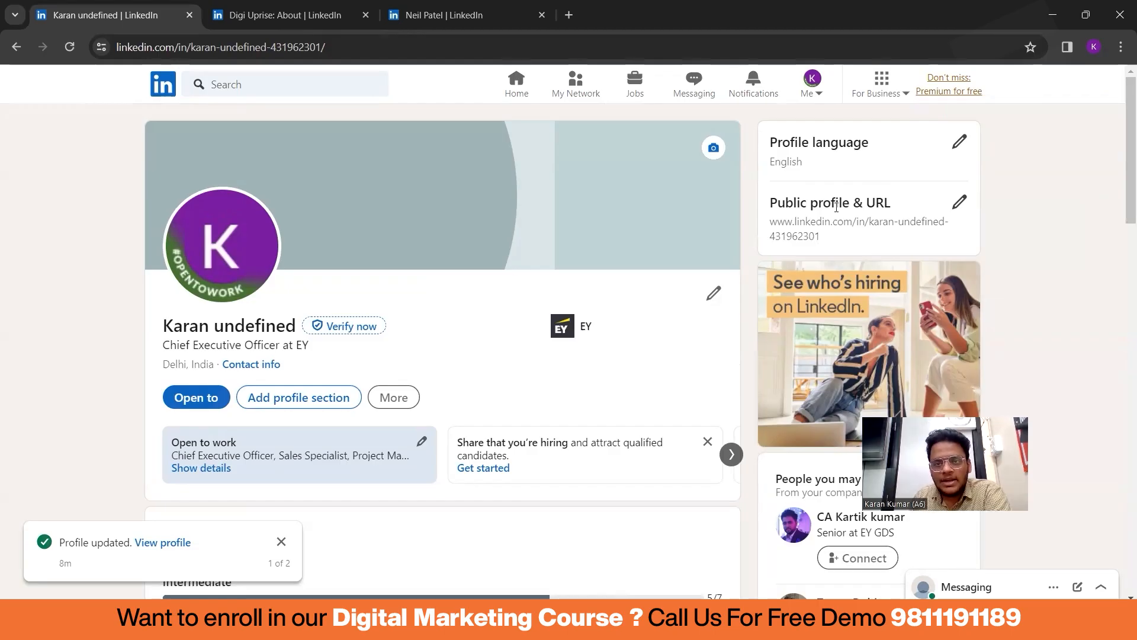
Open the public profile settings and save a custom profile URL made of the first name followed by "newtest".
click(959, 204)
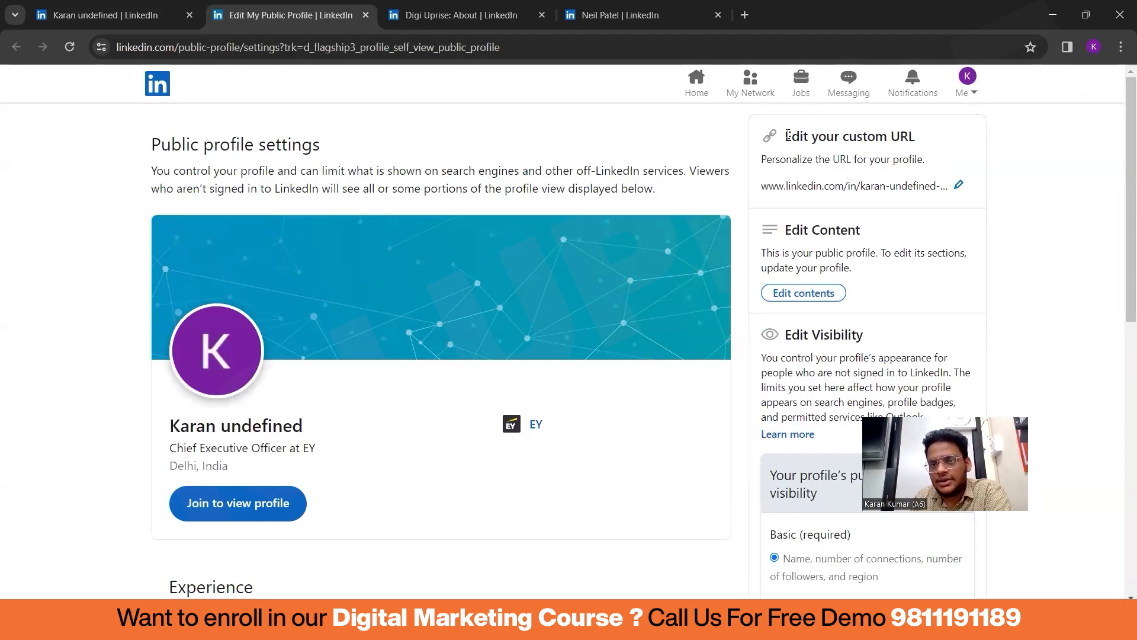
drag(787, 136, 951, 123)
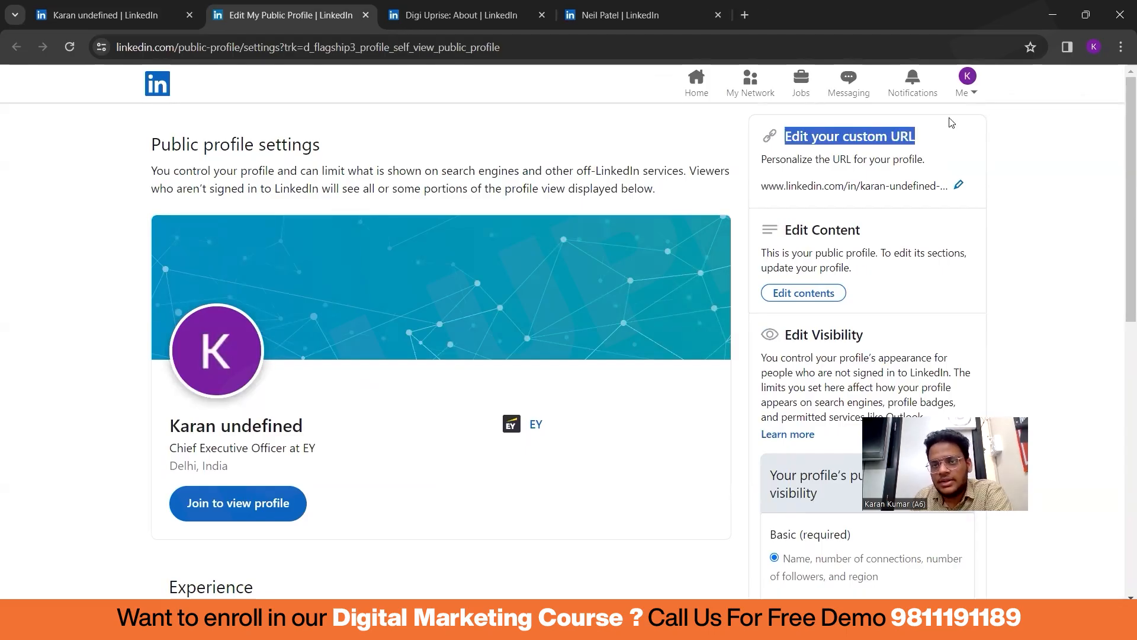
click(958, 185)
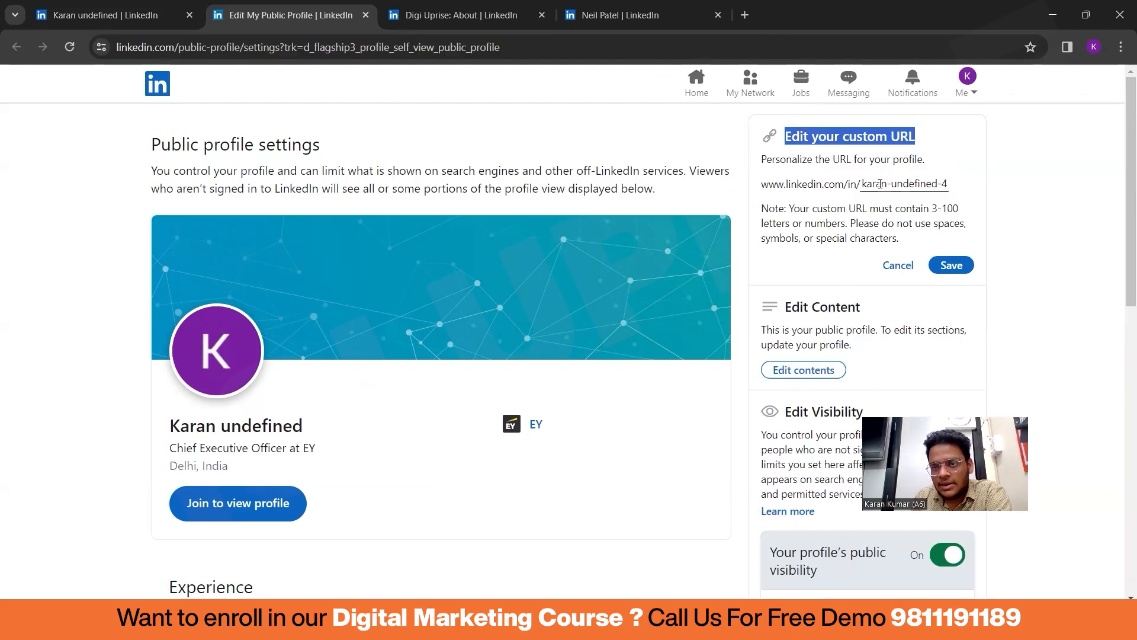
drag(886, 184, 1104, 177)
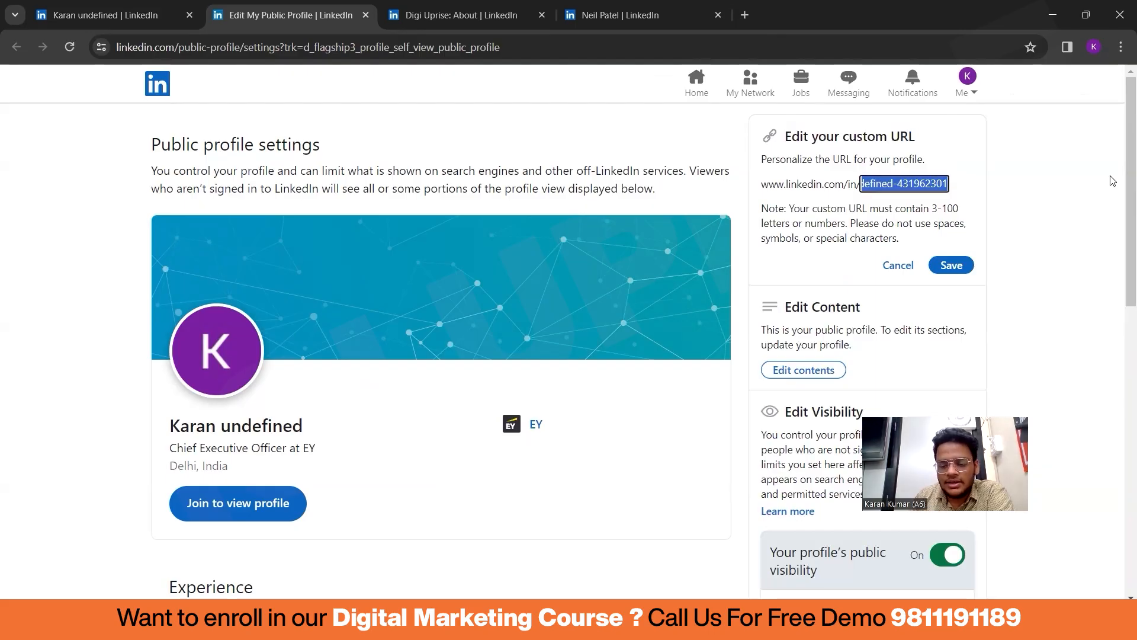
text(karan)
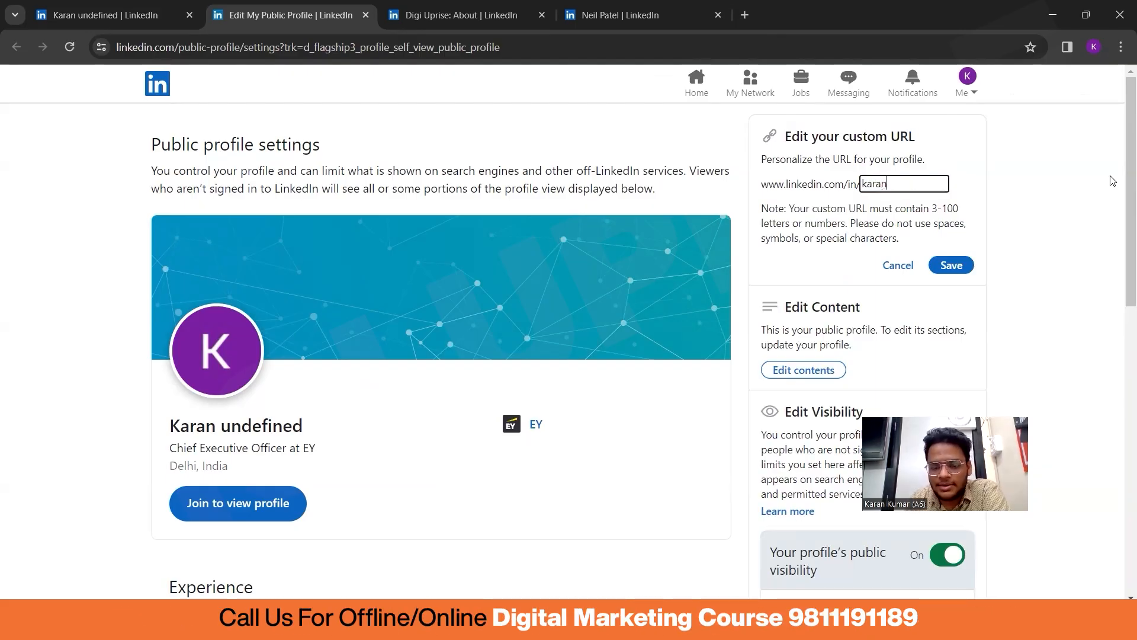
text(ne)
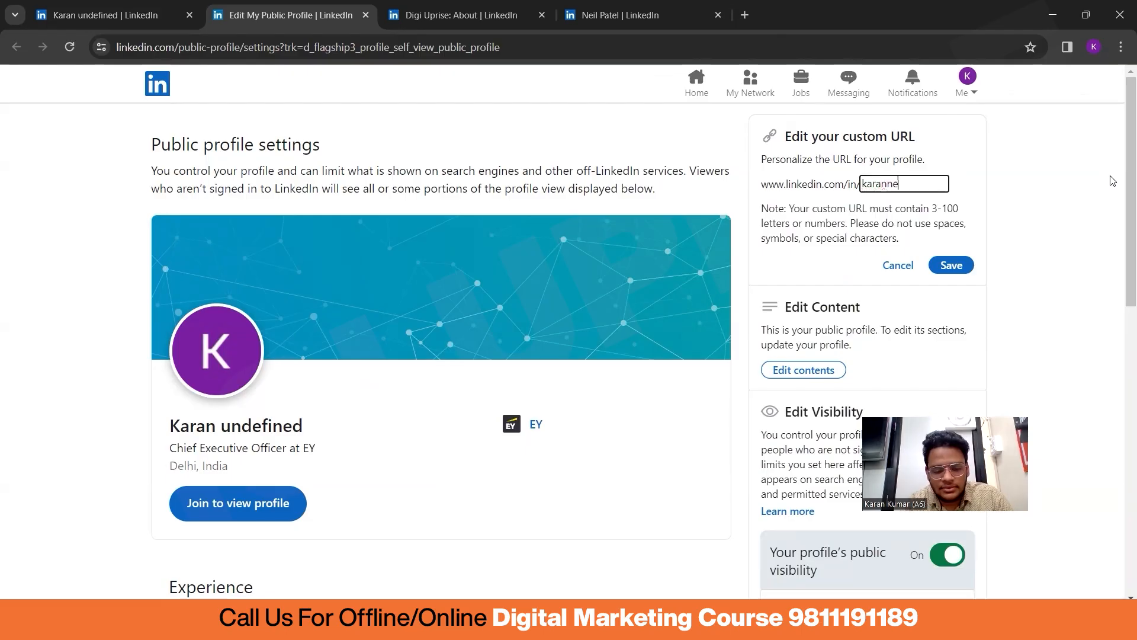
text(wtest)
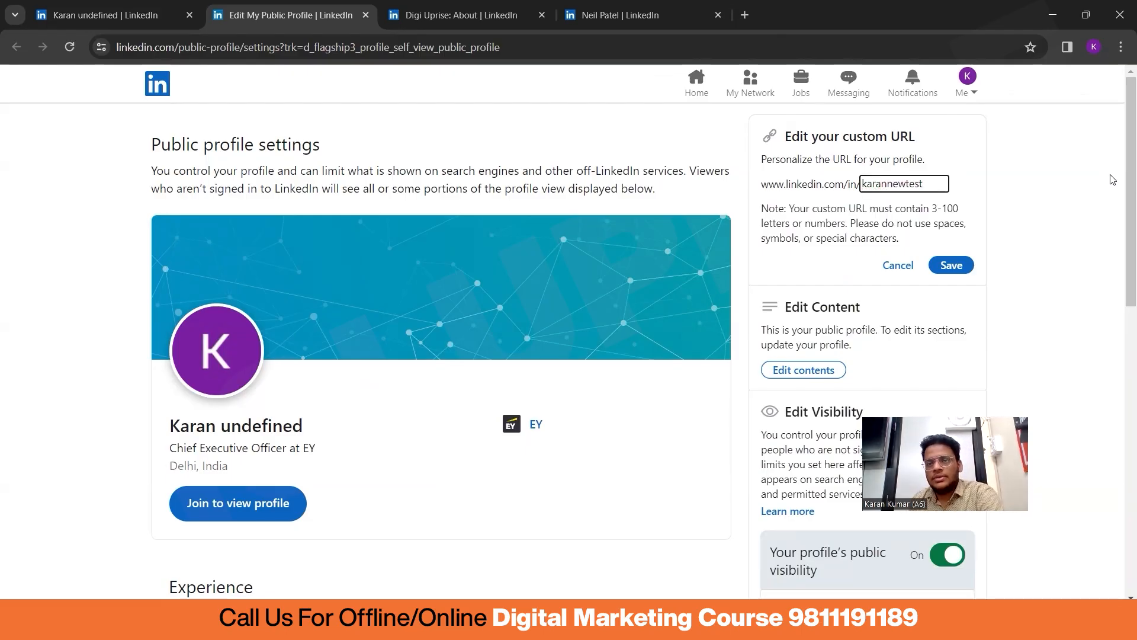
click(1112, 179)
click(964, 267)
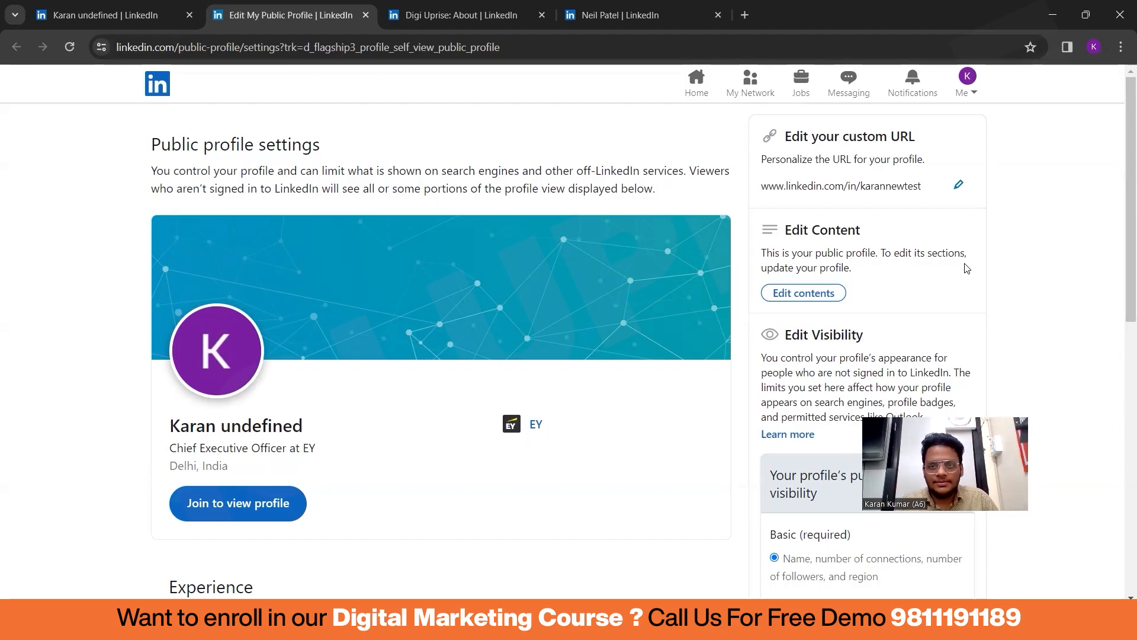
Go from the public profile settings to editing the profile contents and look over the intro and suggestions.
click(796, 294)
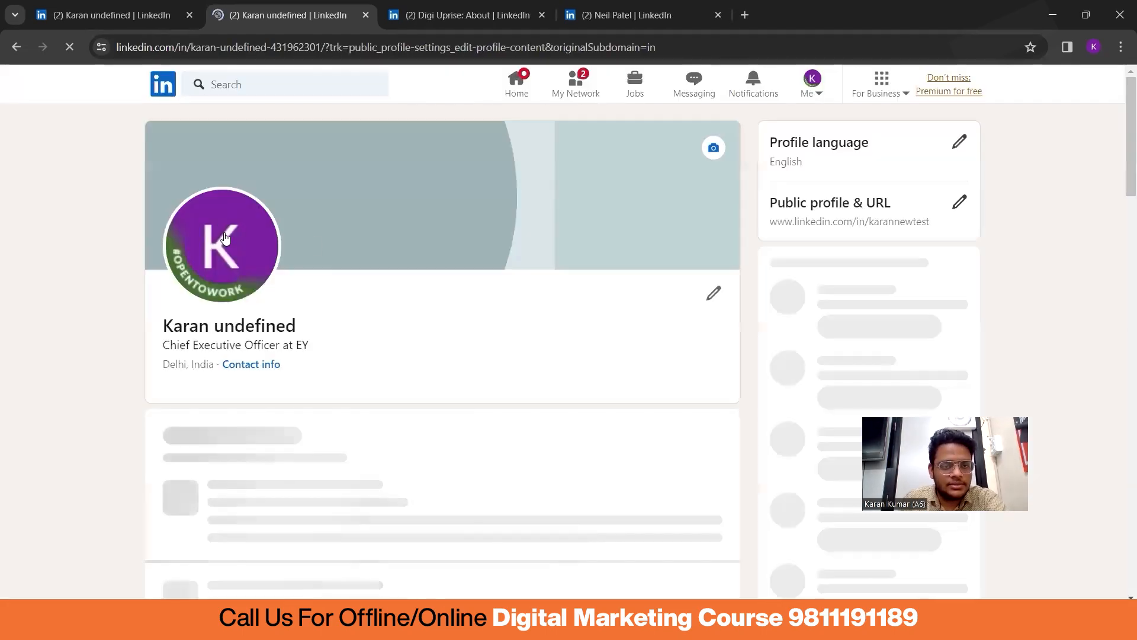
scroll(414, 338, down, 5)
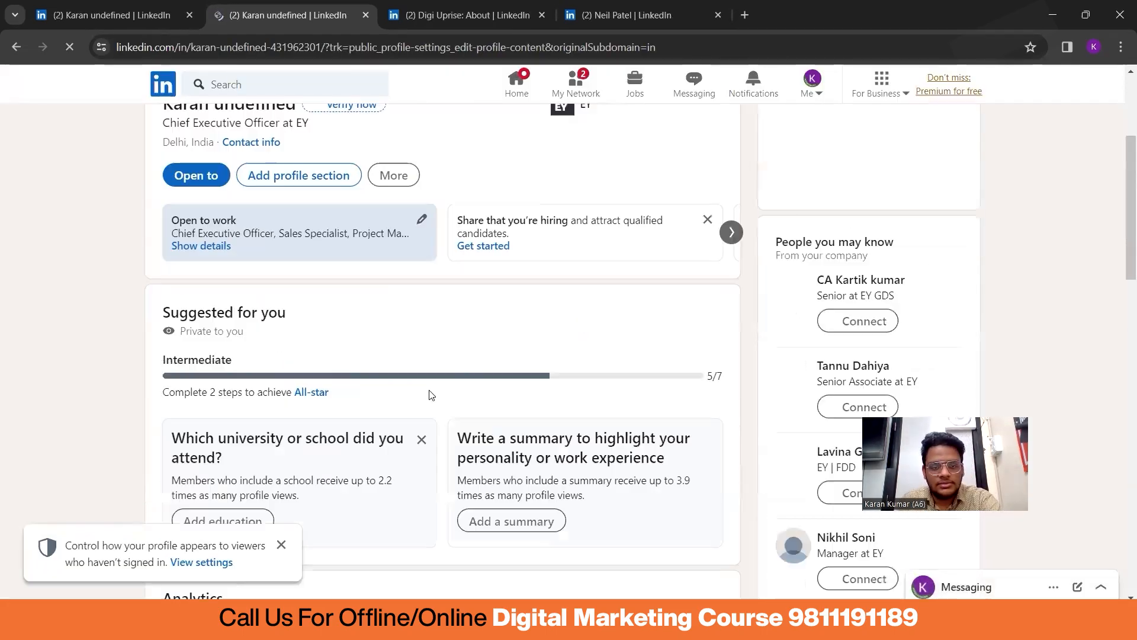
scroll(468, 365, up, 4)
scroll(469, 366, up, 2)
scroll(521, 323, down, 1)
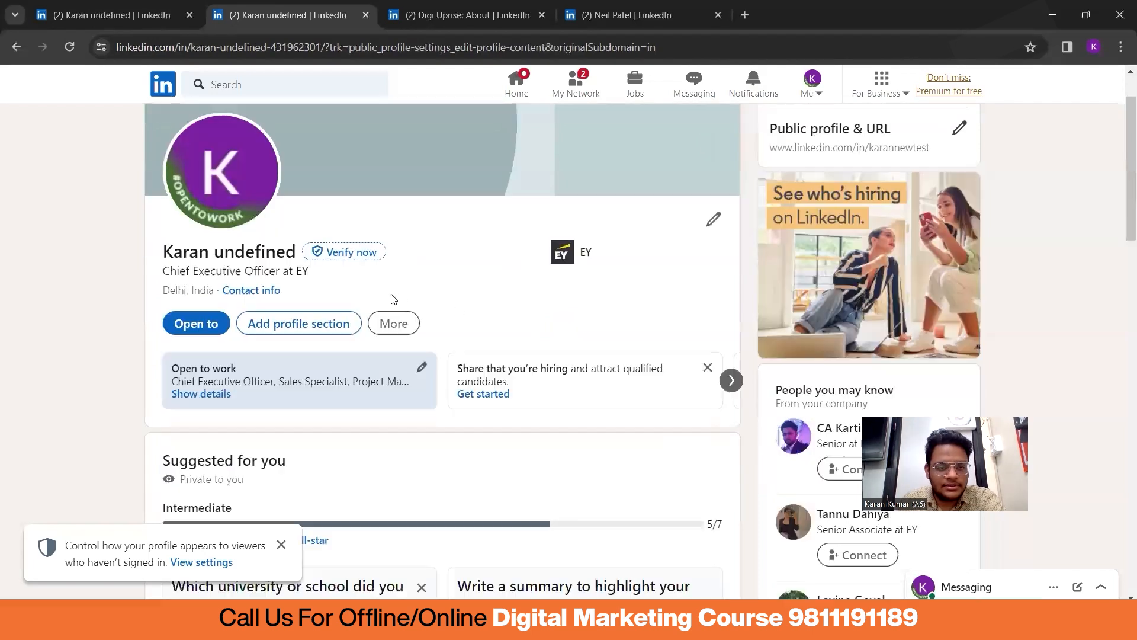
Open the list of sections that can be added to the profile and examine the Core, Recommended and Additional groups.
click(393, 323)
click(327, 324)
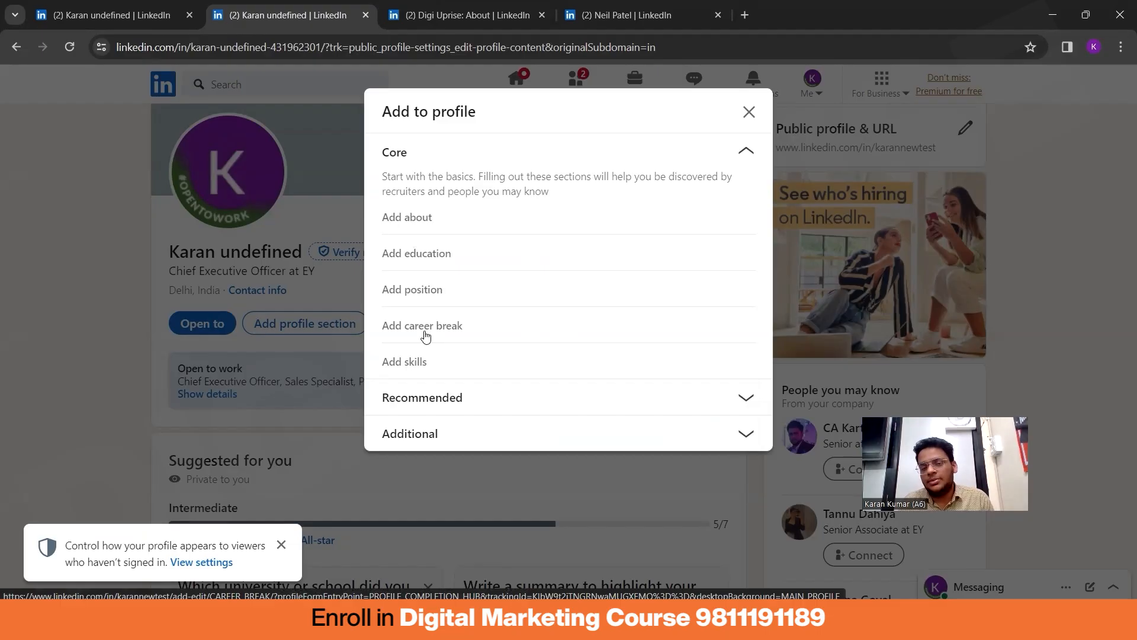
click(471, 396)
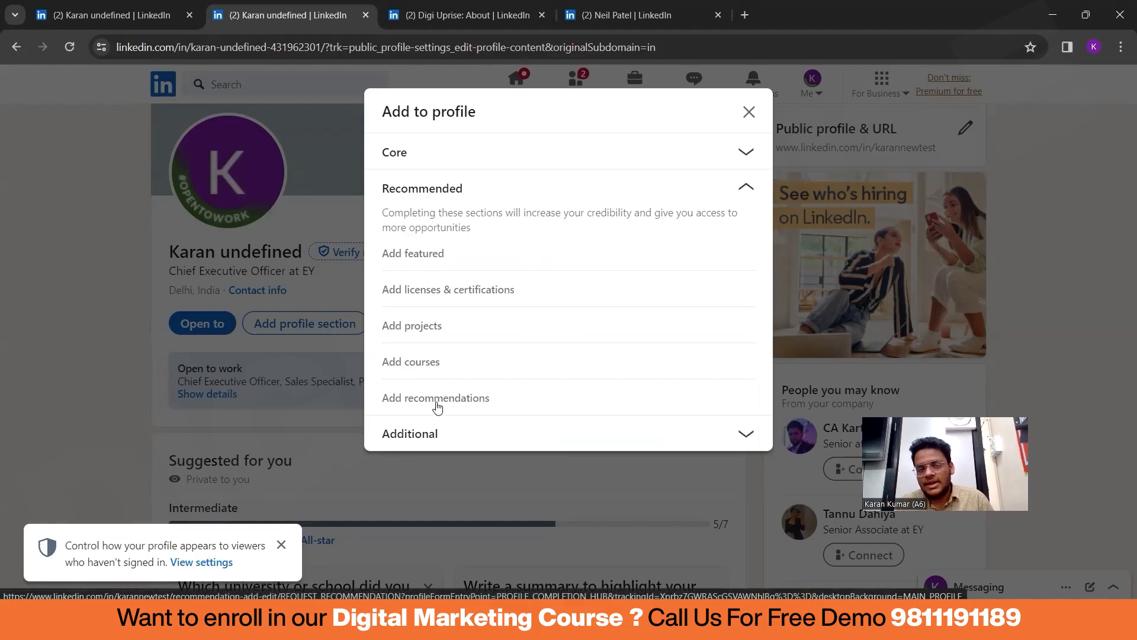
click(426, 435)
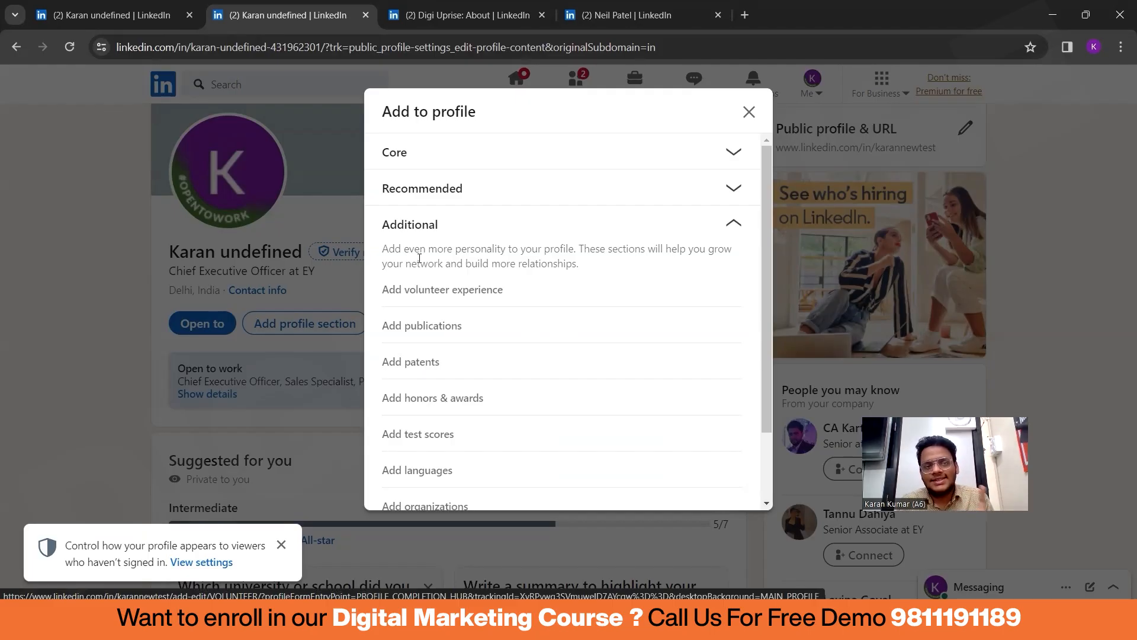
Start adding an About summary from the Core group of profile sections.
click(413, 160)
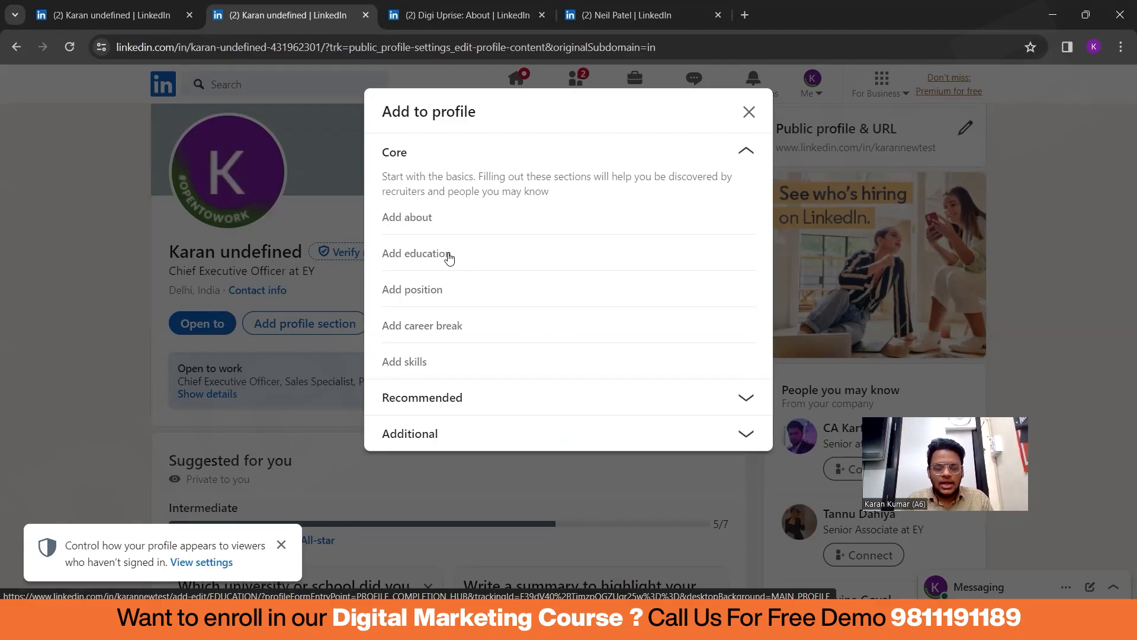
click(404, 220)
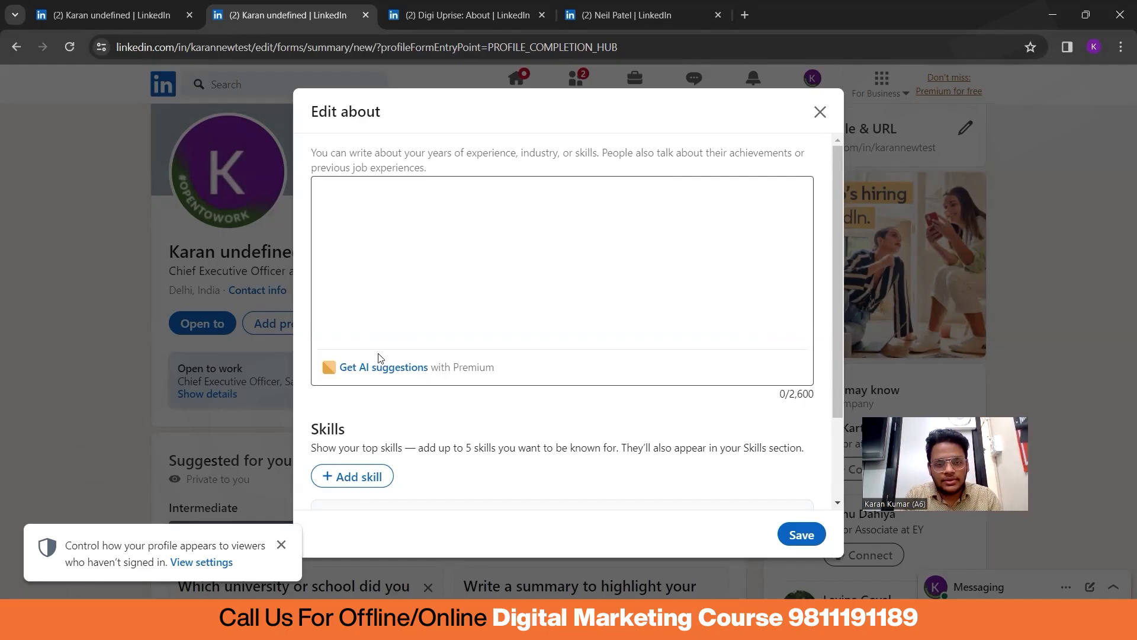
click(449, 306)
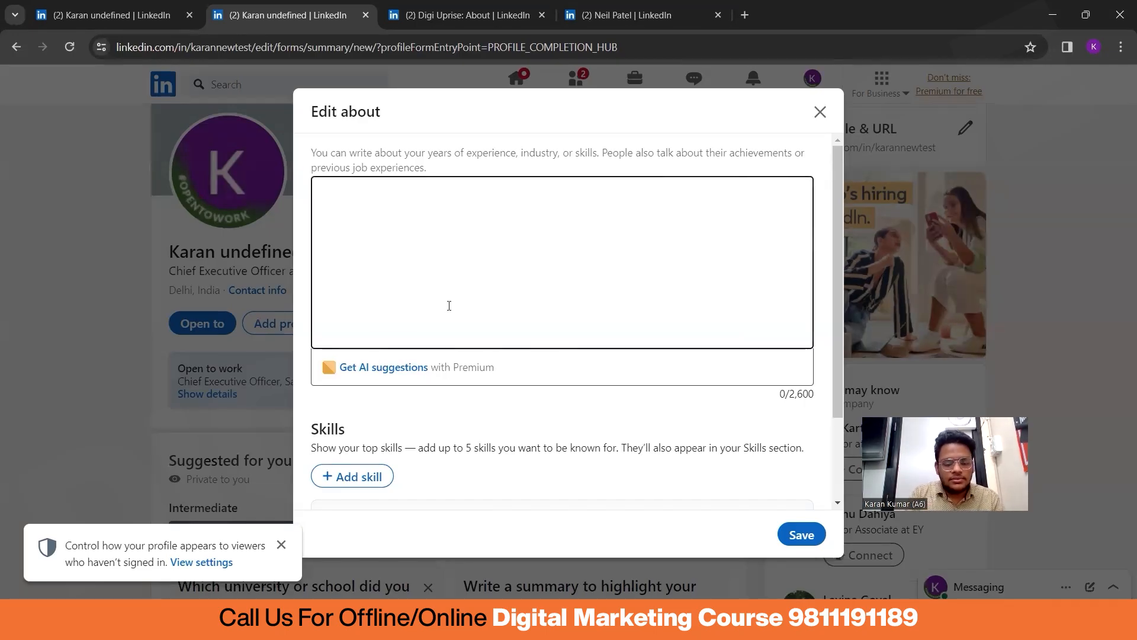
Draft the About summary "i am a dedicated individual who wants to learn about new experience whenever possible" and clear it.
text(i)
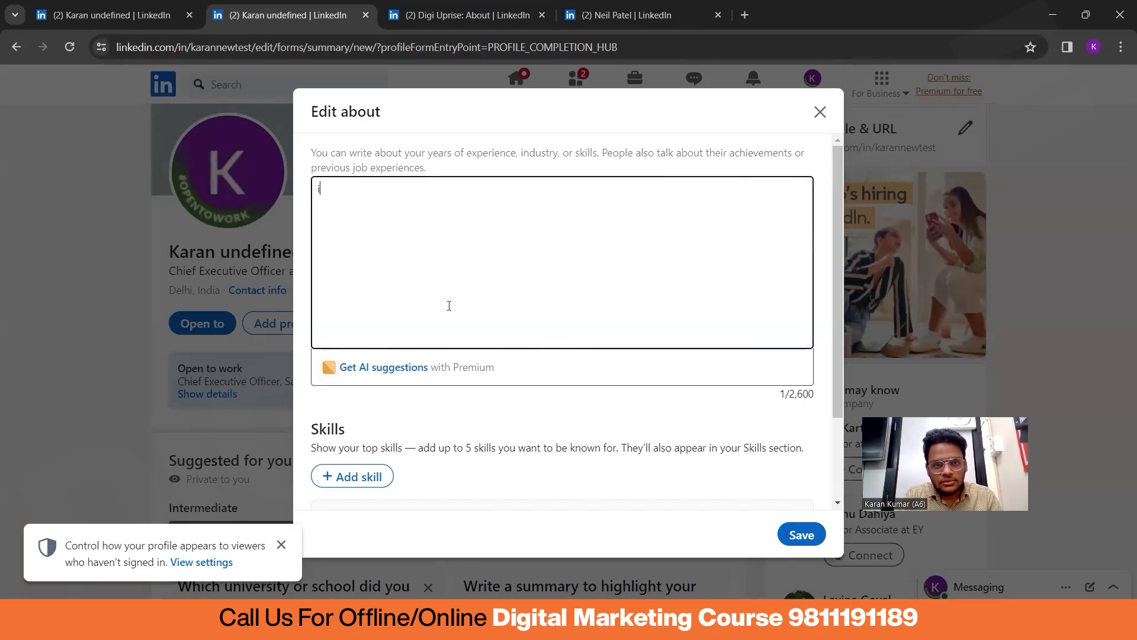
text( am a d)
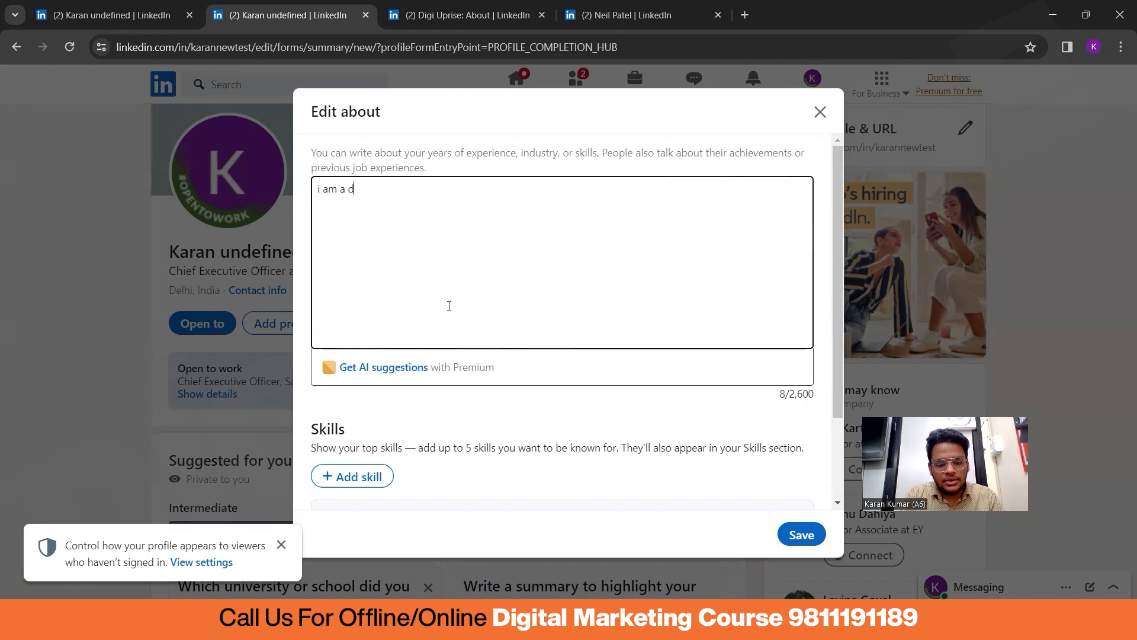
text(edica)
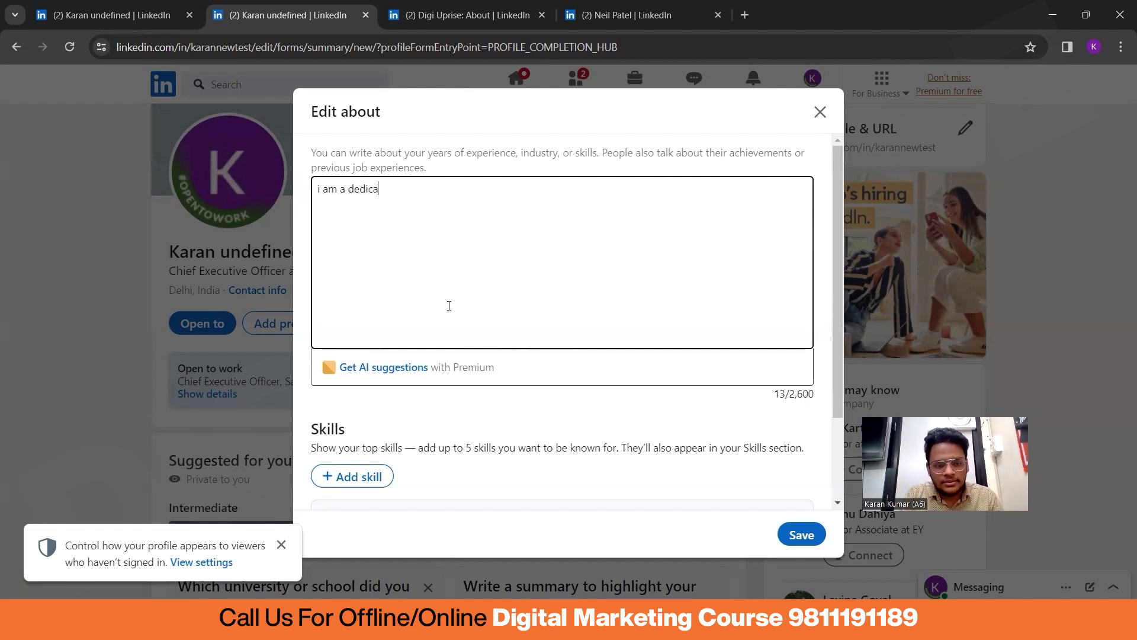
text(ted indi)
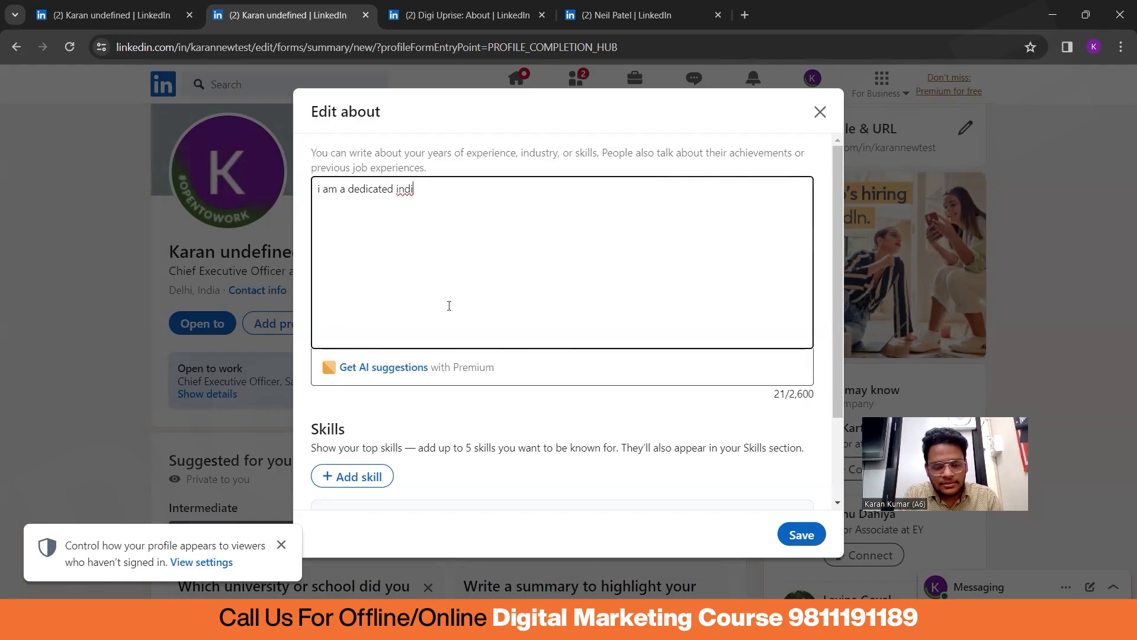
text(vidual)
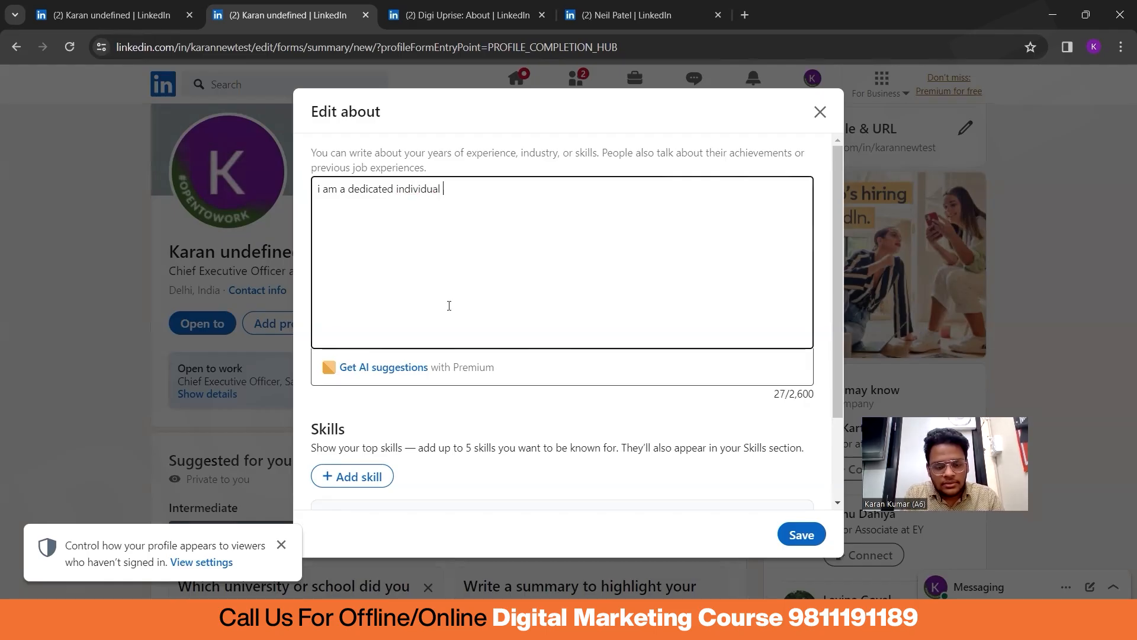
text( who wants to )
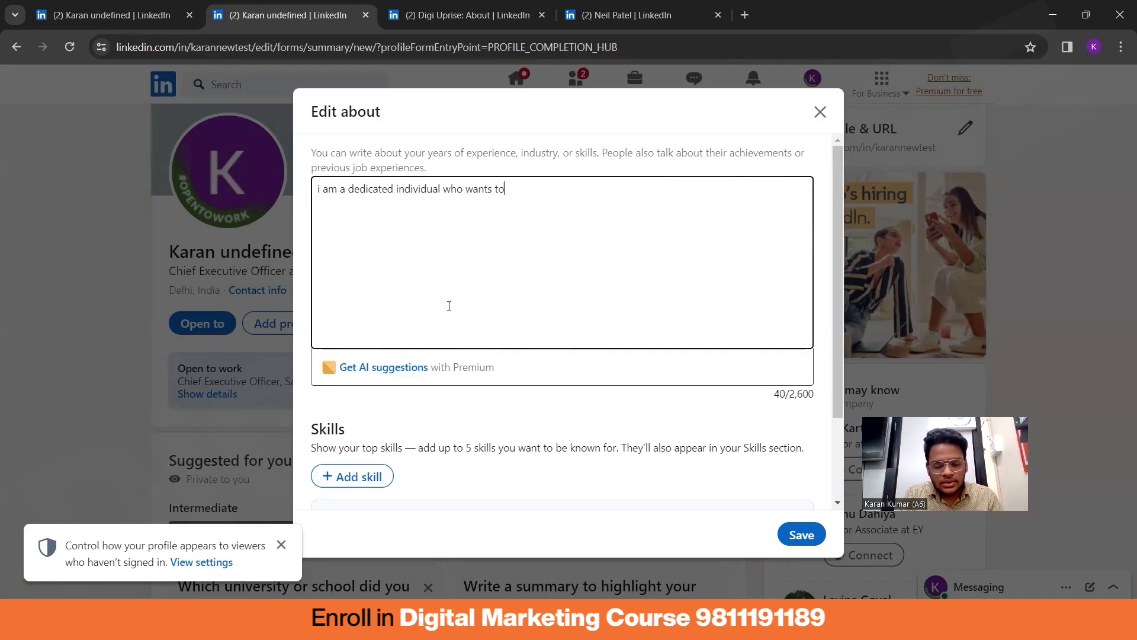
text(lead)
key(BackSpace)
key(BackSpace)
key(BackSpace)
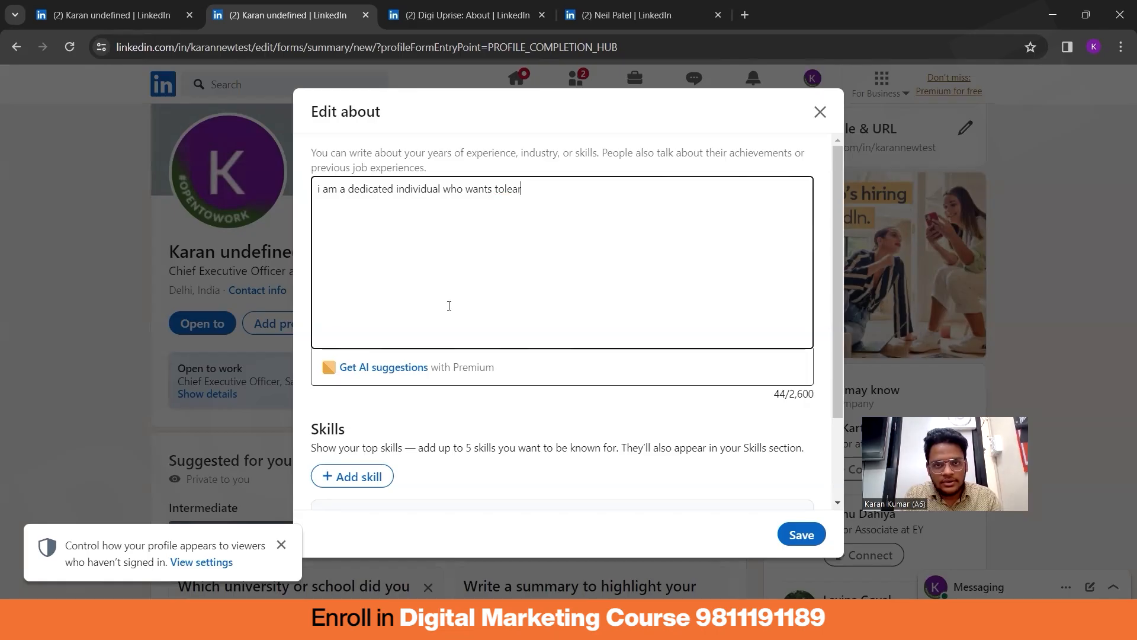
key(BackSpace)
text(learn abo)
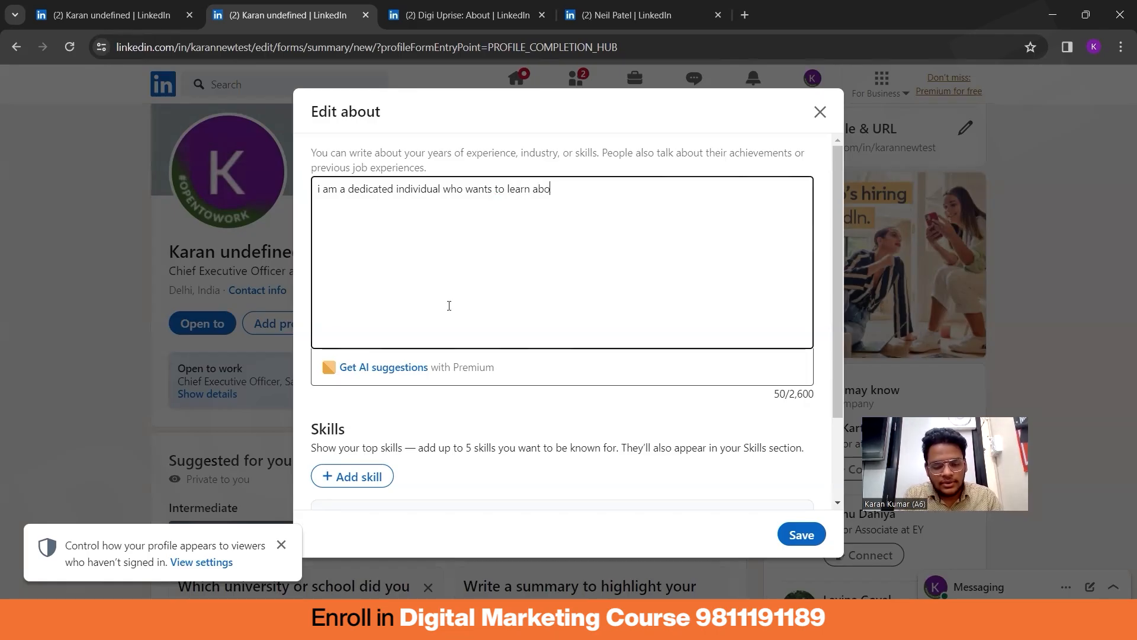
text(ut new exper)
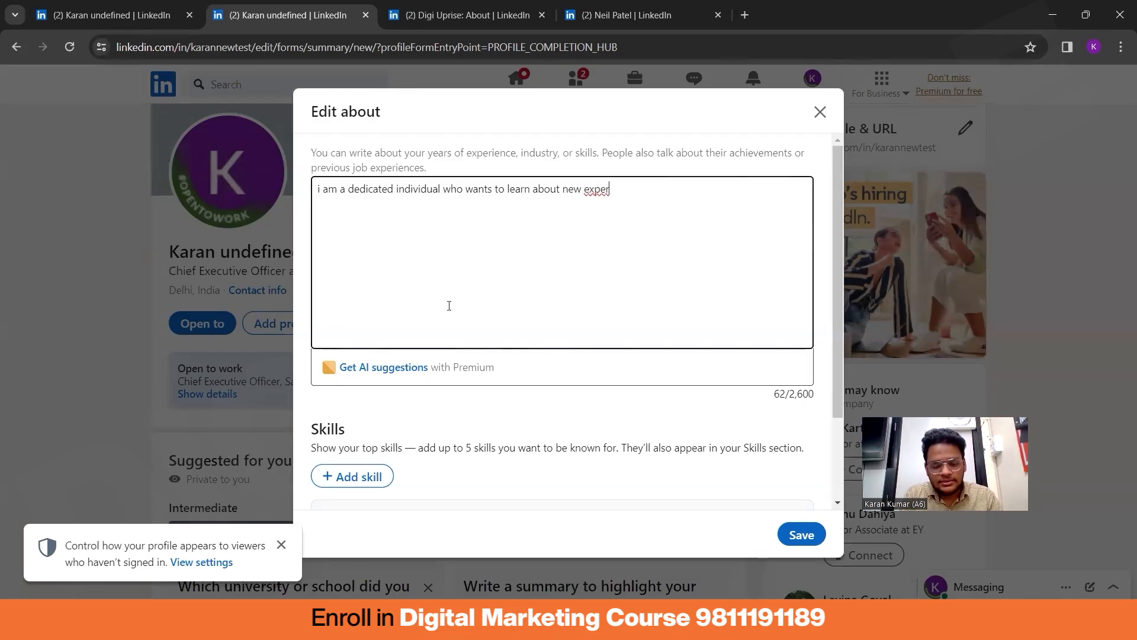
text(ience)
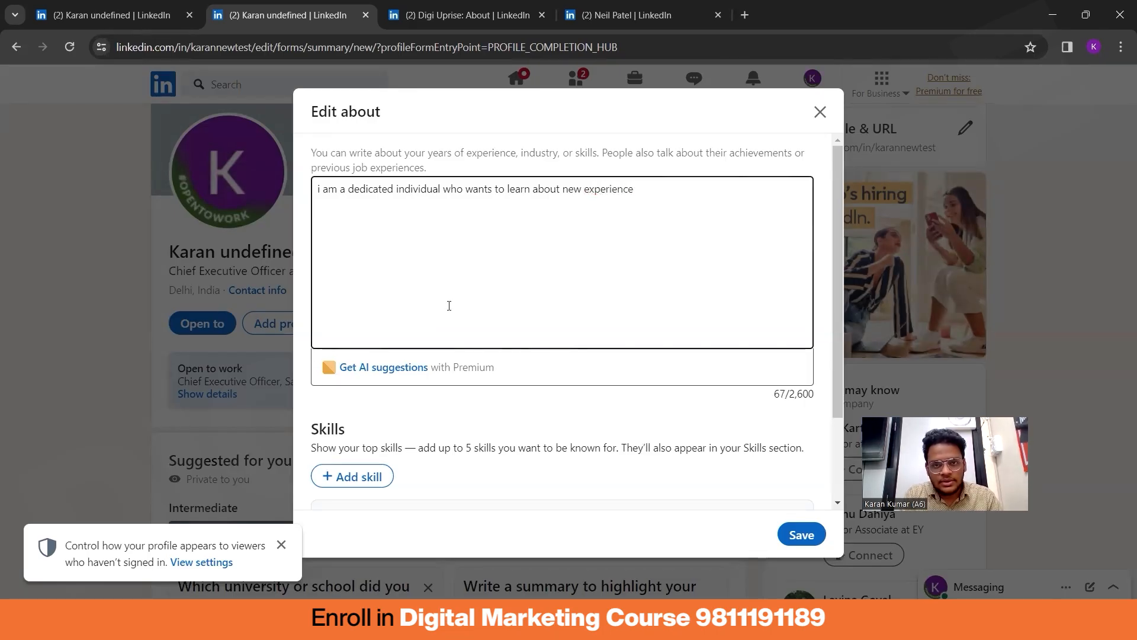
text( whene)
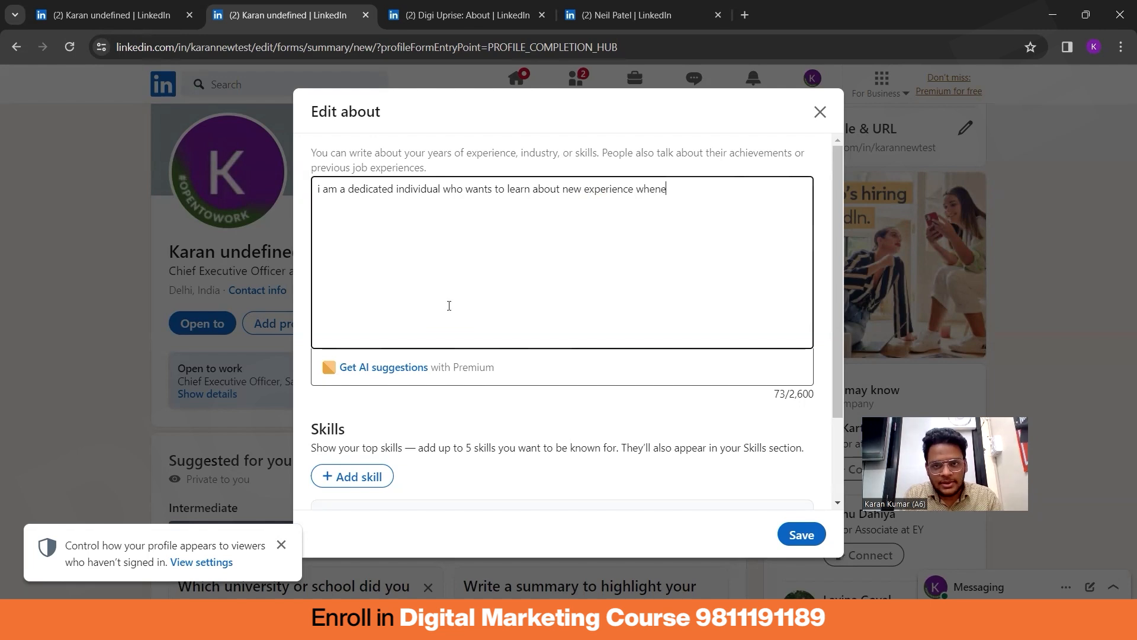
text(ver )
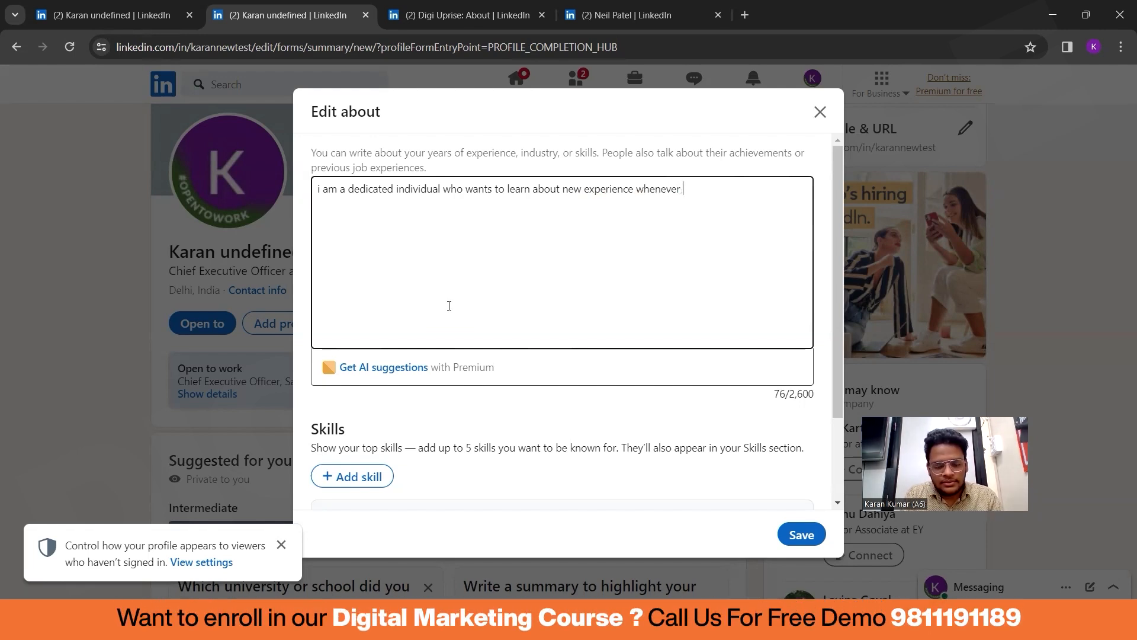
text(possible)
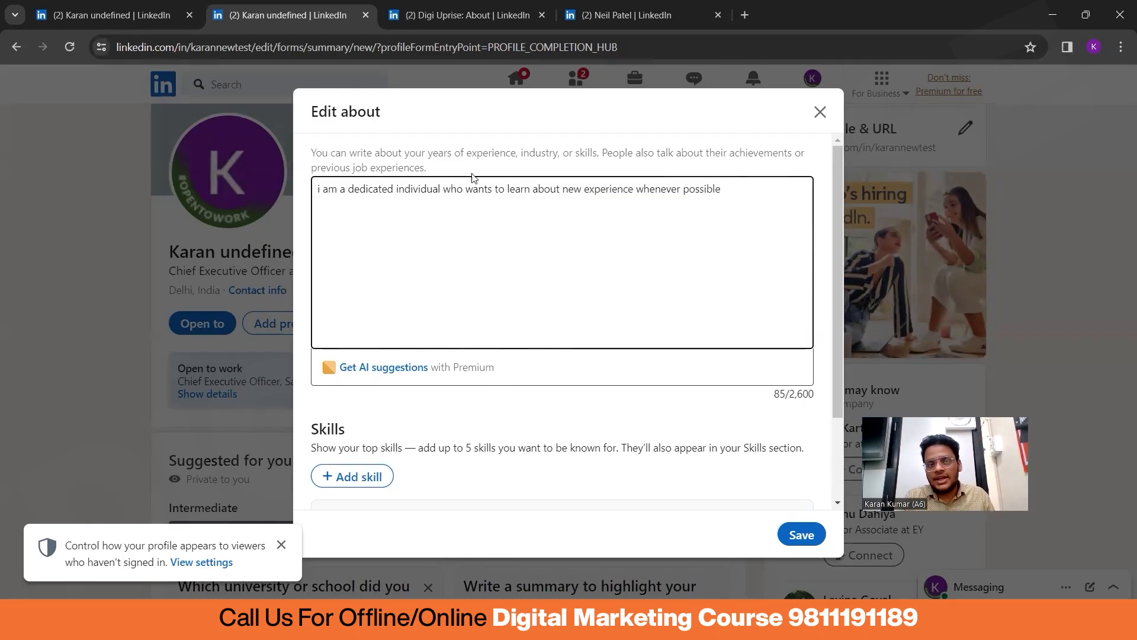
drag(339, 199, 318, 191)
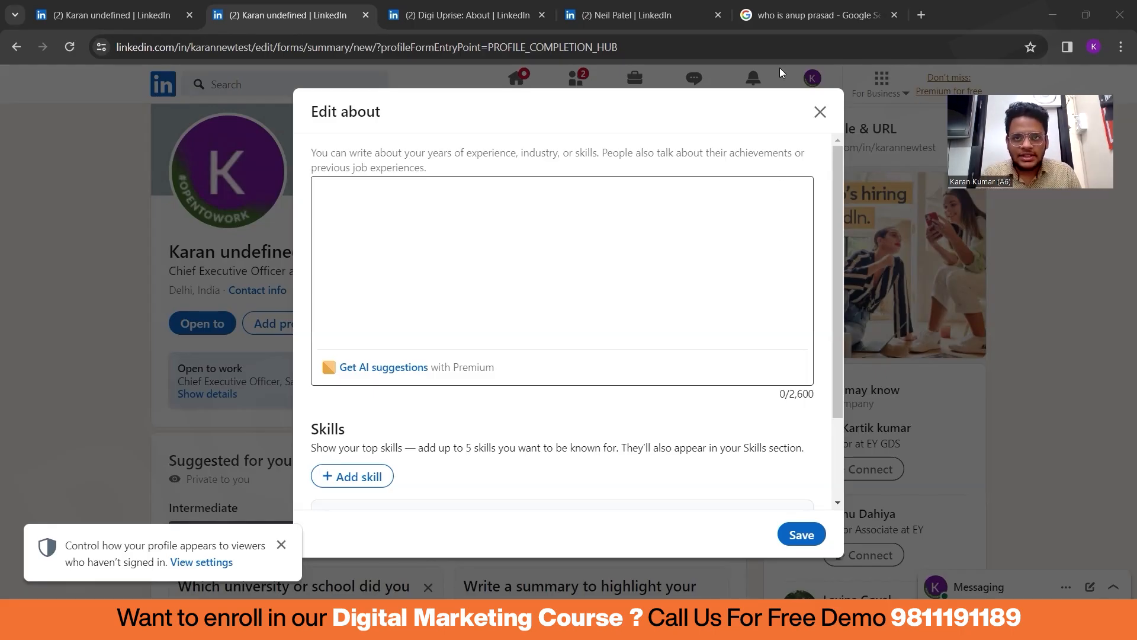
Open the LinkedIn profile of the Digital Technology Institute CEO from the Google results and read its full About section, highlighting the opening paragraph.
click(787, 14)
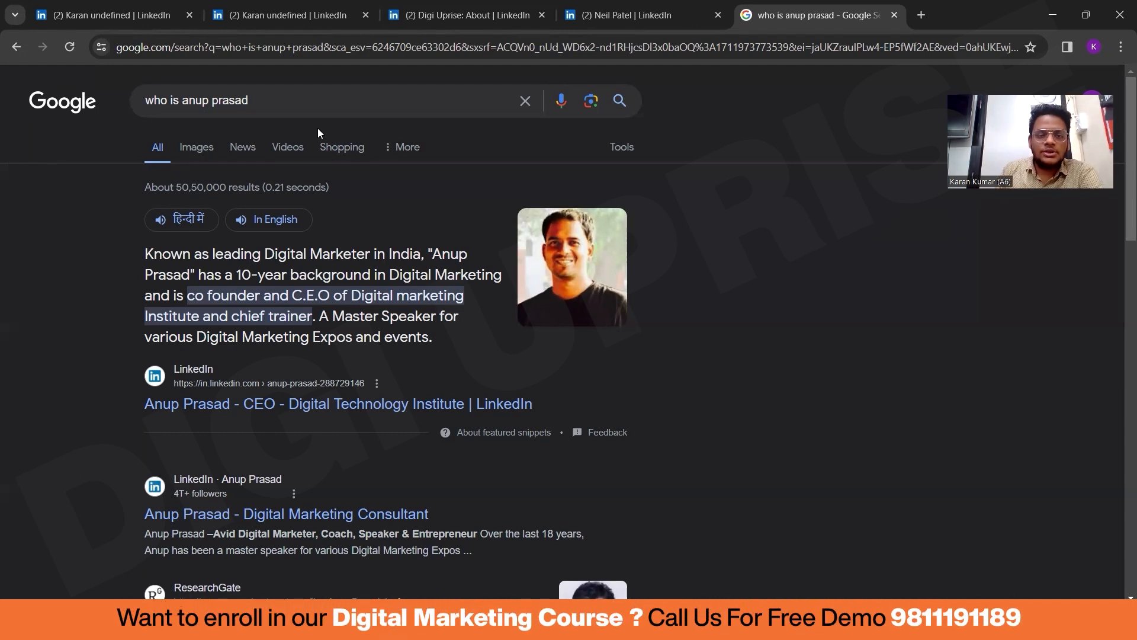
click(406, 410)
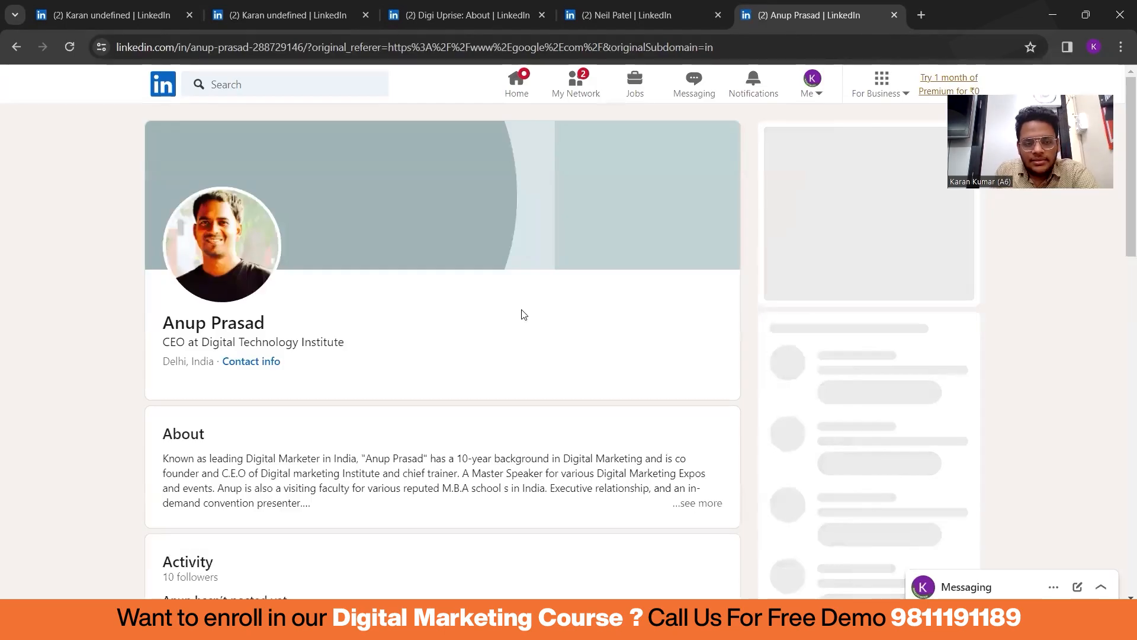
scroll(437, 439, down, 1)
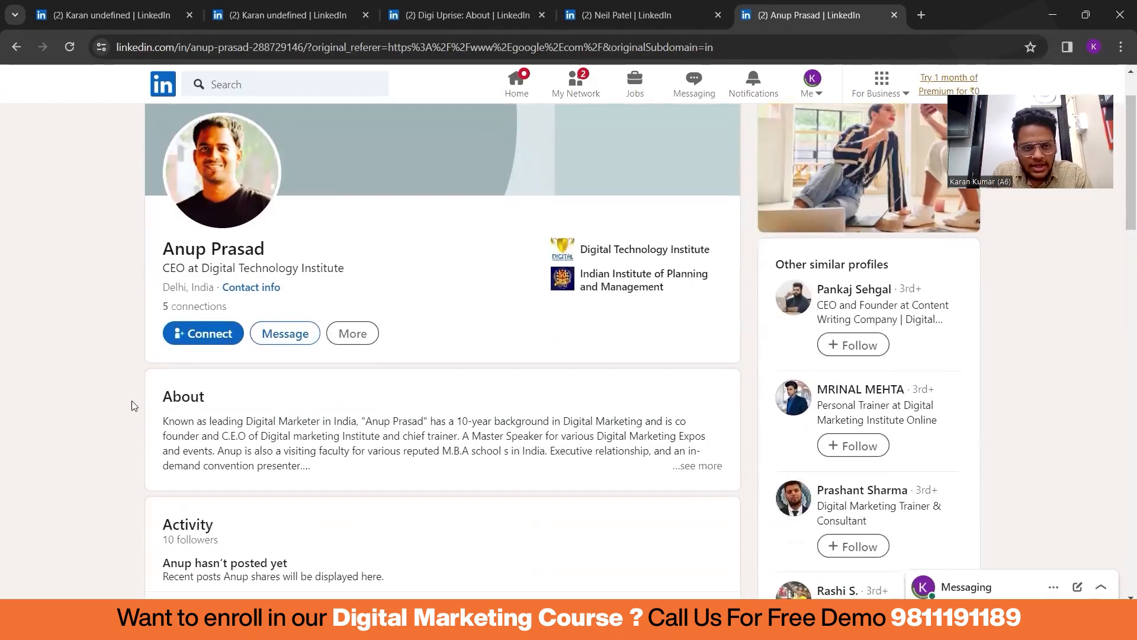
click(699, 466)
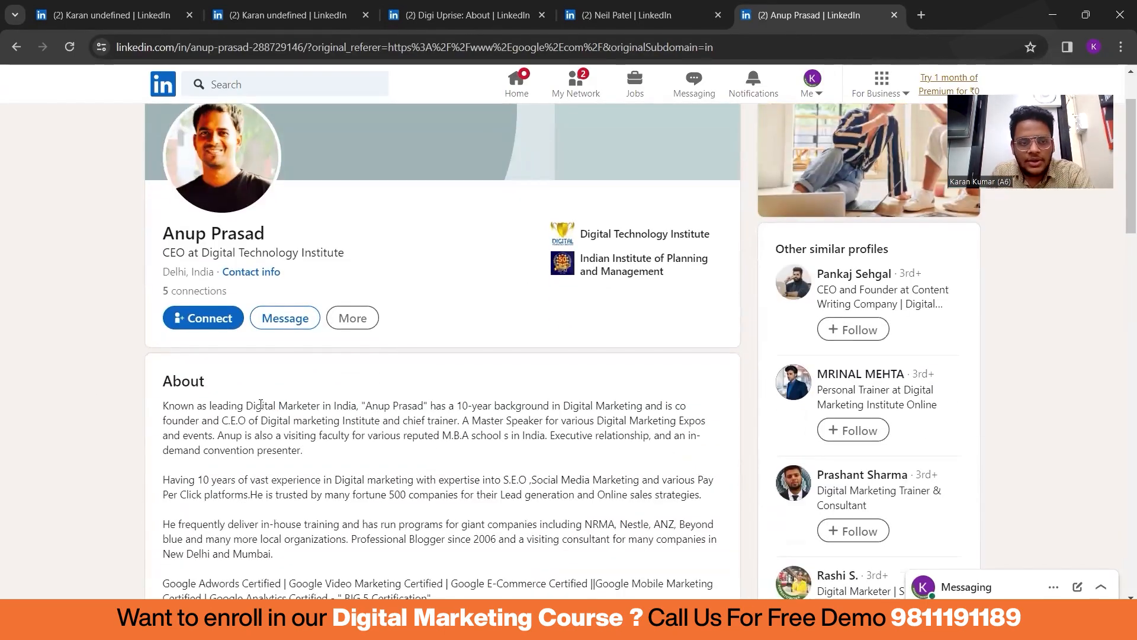
scroll(459, 376, down, 2)
triple_click(235, 273)
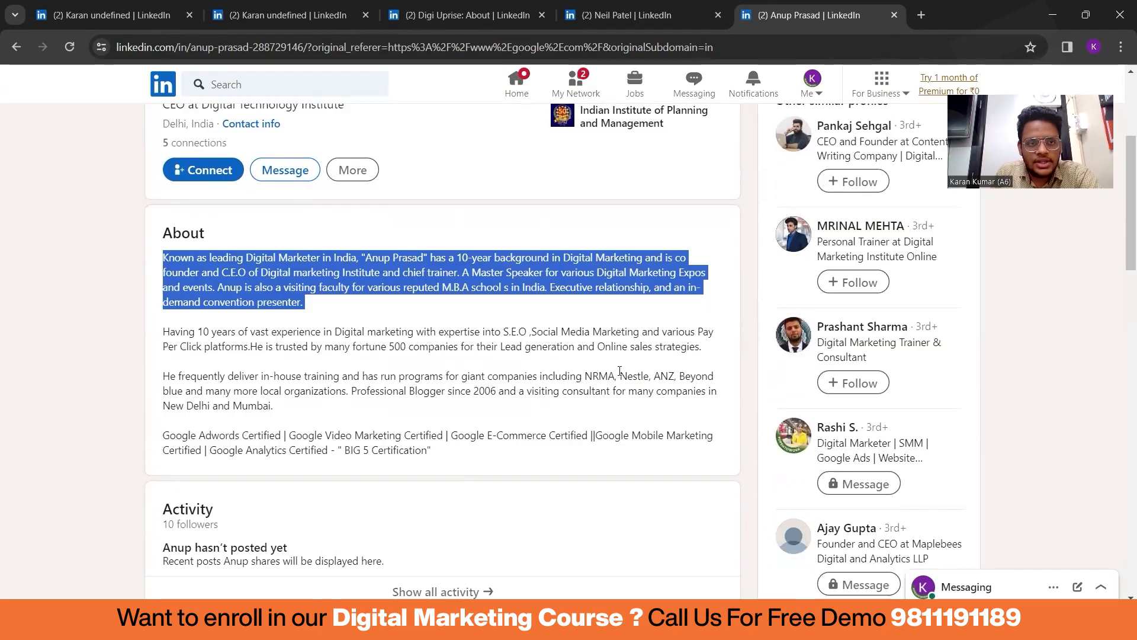